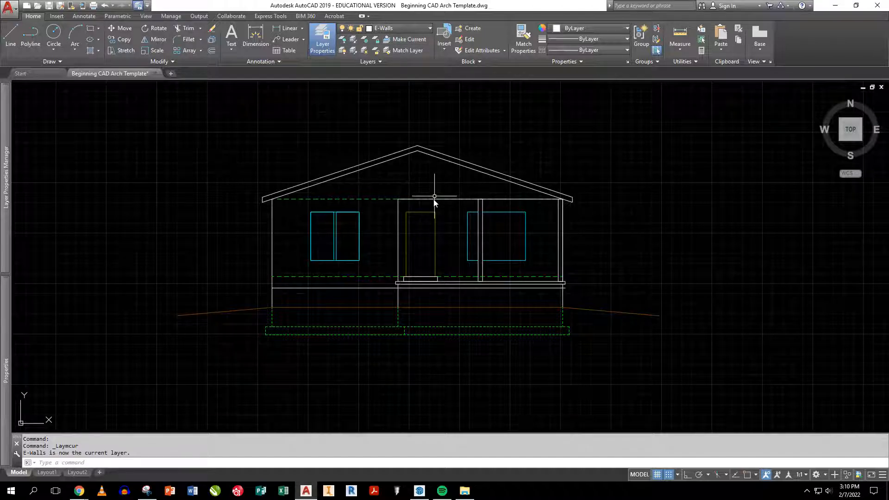
- Make the door's layer E-Doors current and offset the door outline 1 inch outward
{"action": "left_click", "coordinate": [409, 39]}
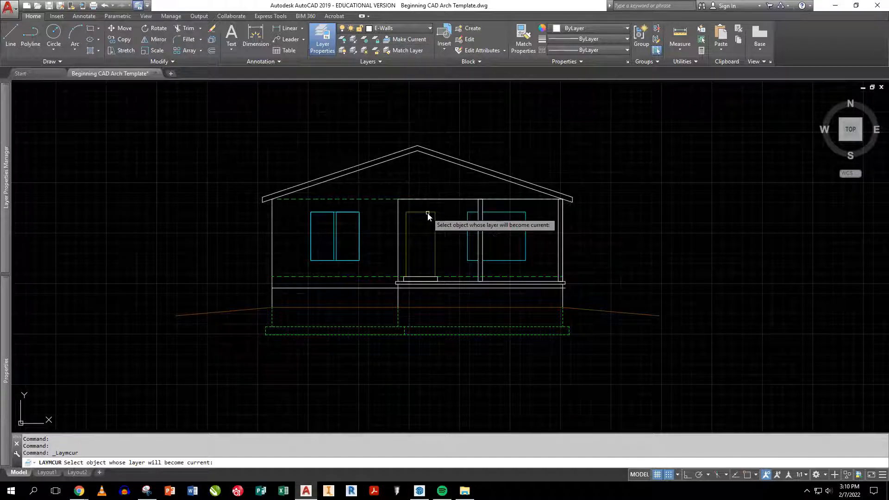
{"action": "left_click", "coordinate": [427, 213]}
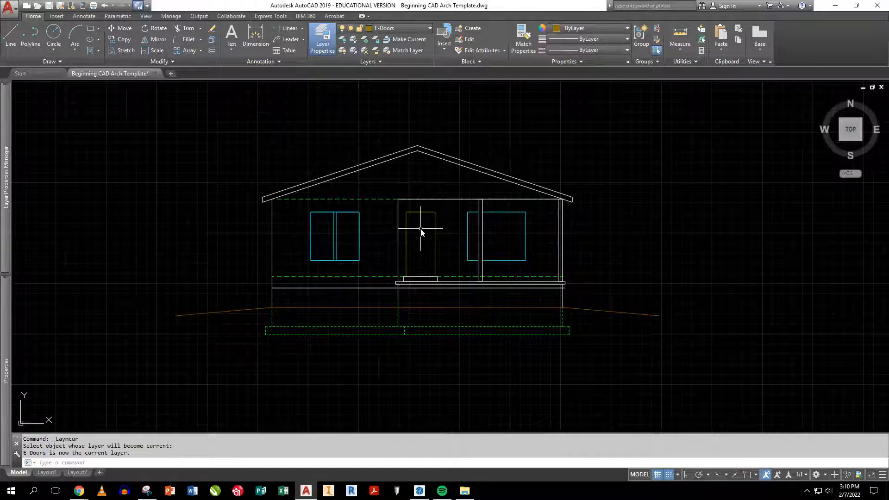
{"action": "scroll", "coordinate": [422, 236], "scroll_direction": "up", "scroll_amount": 6}
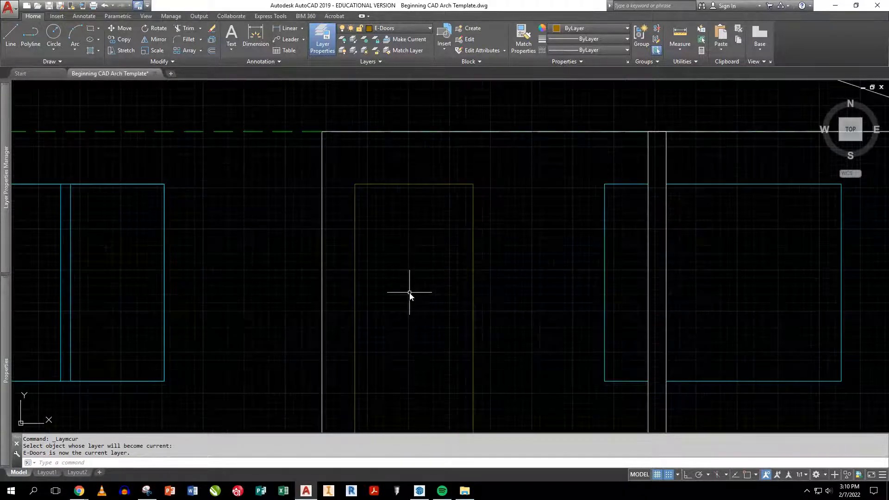
{"action": "middle_click_drag", "start_coordinate": [409, 293], "coordinate": [384, 238]}
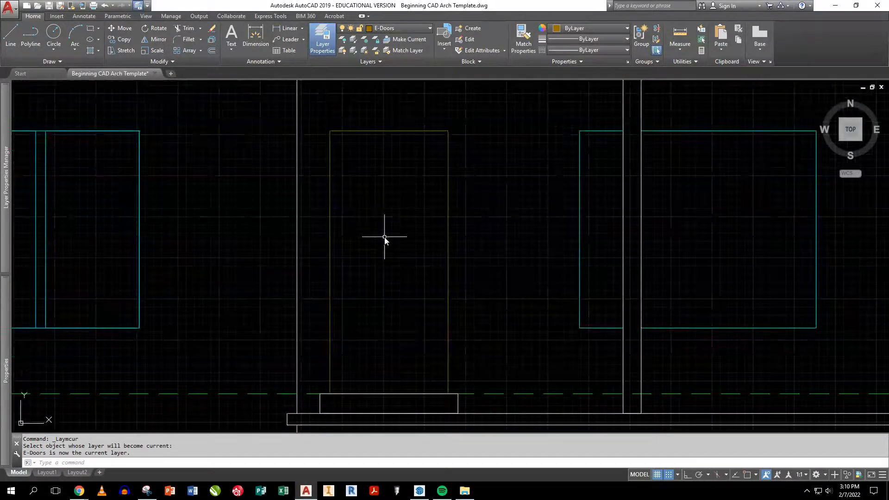
{"action": "type", "text": "oo"}
{"action": "key", "text": "Return"}
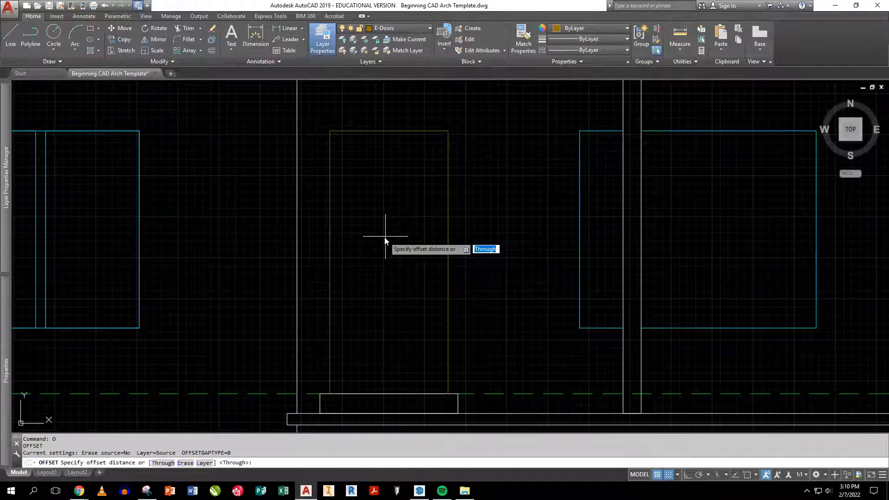
{"action": "type", "text": "1"}
{"action": "key", "text": "Return"}
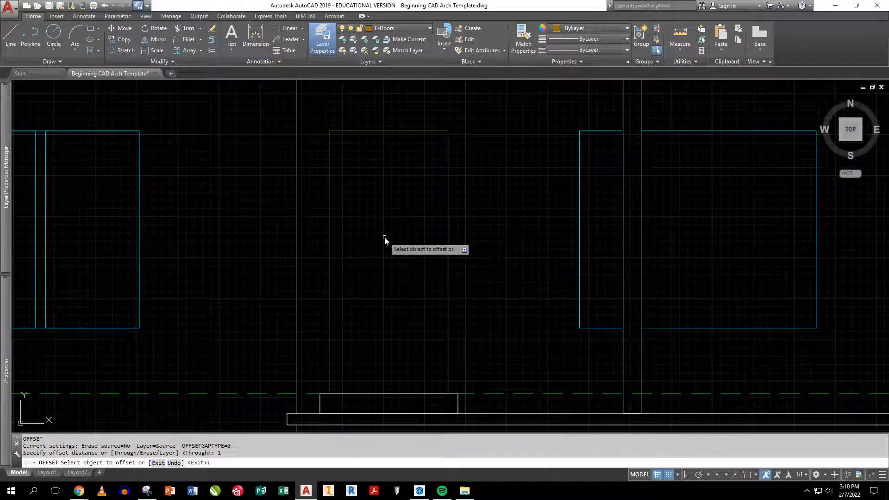
{"action": "left_click", "coordinate": [448, 217]}
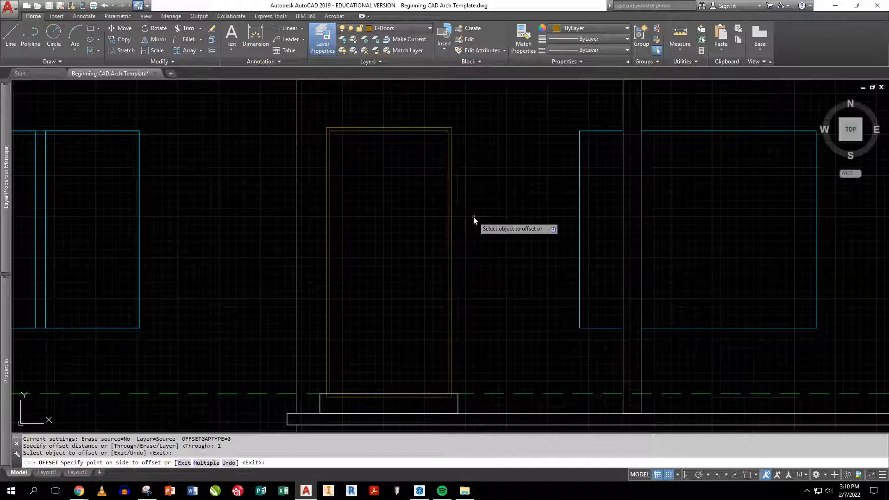
{"action": "left_click", "coordinate": [474, 275]}
{"action": "key", "text": "Return"}
- Trim away the part of the offset door frame that extends below the top of the doorstep
{"action": "type", "text": "tr"}
{"action": "key", "text": "Return"}
{"action": "key", "text": "Return"}
{"action": "left_click", "coordinate": [446, 397]}
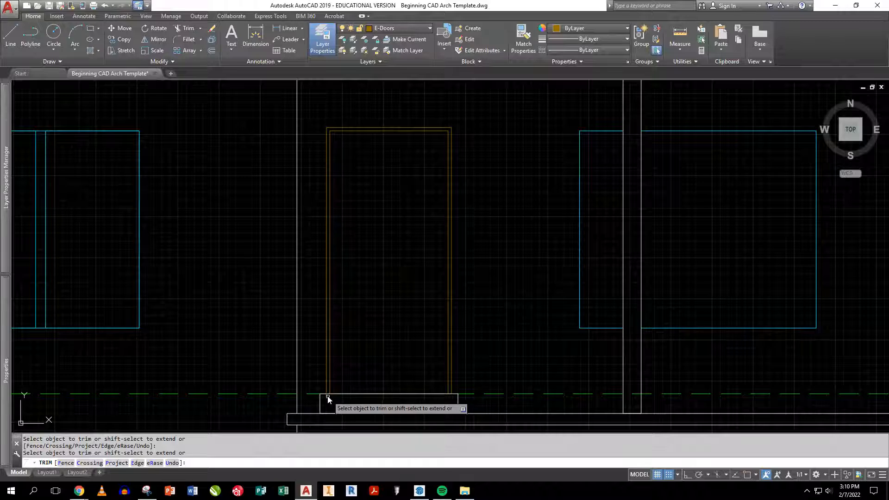
{"action": "key", "text": "Return"}
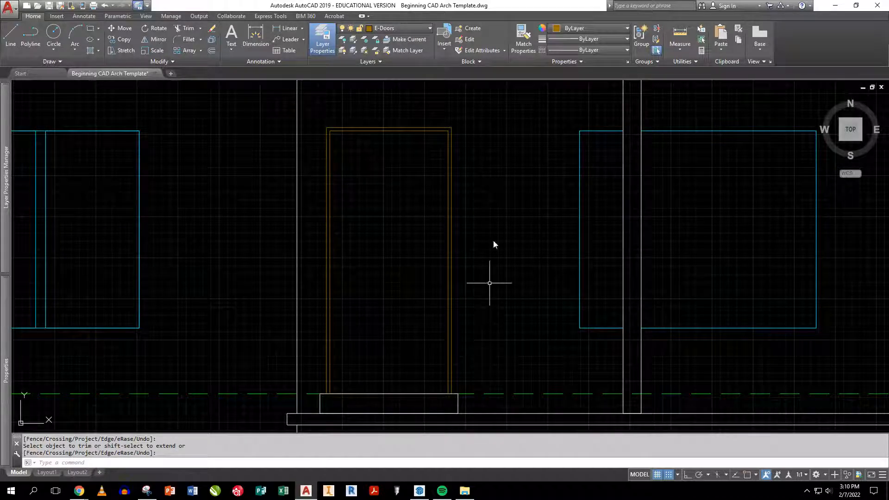
{"action": "key", "text": "Escape"}
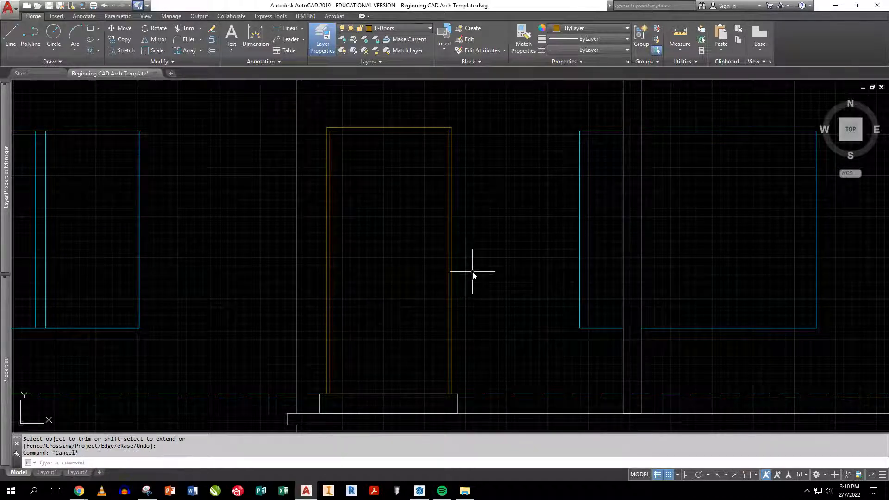
- Offset the outer door frame line 2 inches outward to form the door trim
{"action": "type", "text": "o"}
{"action": "key", "text": "Return"}
{"action": "type", "text": "2"}
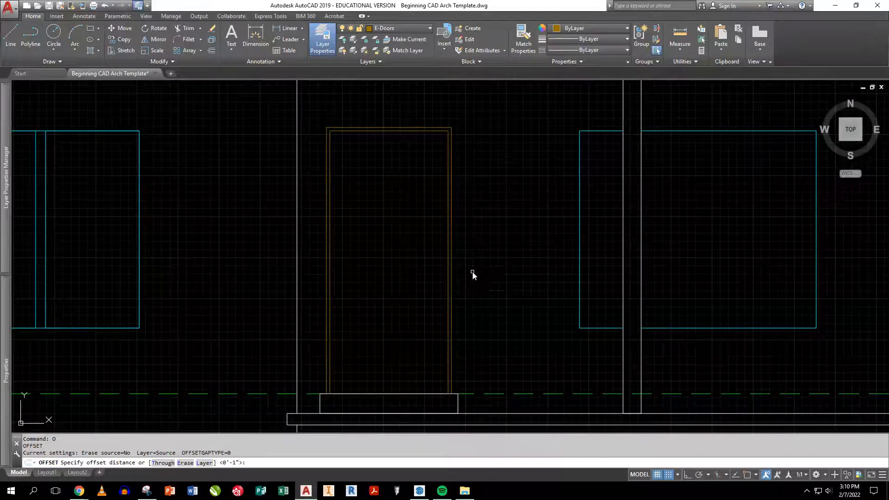
{"action": "key", "text": "Return"}
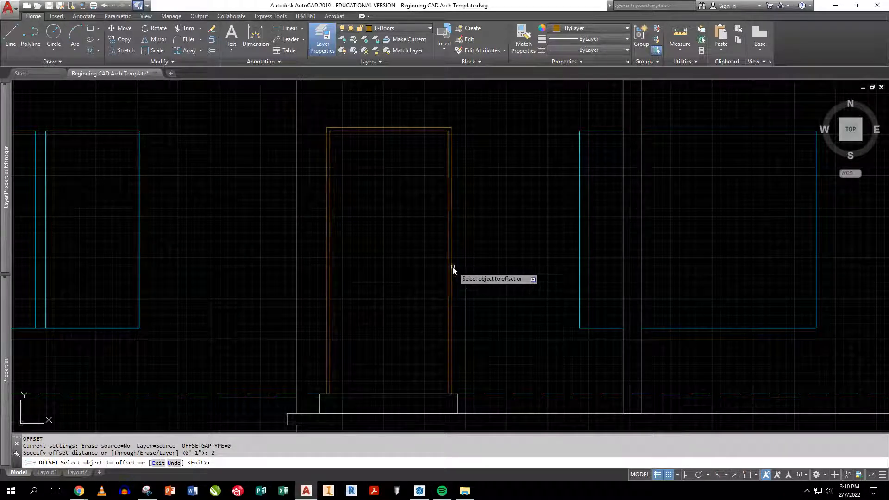
{"action": "left_click", "coordinate": [450, 267]}
{"action": "left_click", "coordinate": [486, 271]}
{"action": "key", "text": "Return"}
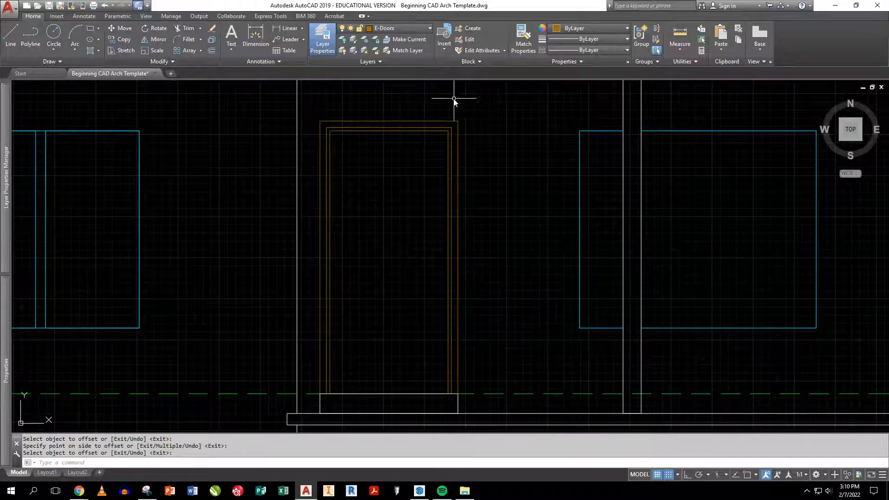
- Draw diagonal miter lines across both upper corners of the door trim, from the inner door outline to the outermost frame corner
{"action": "scroll", "coordinate": [453, 102], "scroll_direction": "up", "scroll_amount": 2}
{"action": "type", "text": "l"}
{"action": "key", "text": "Return"}
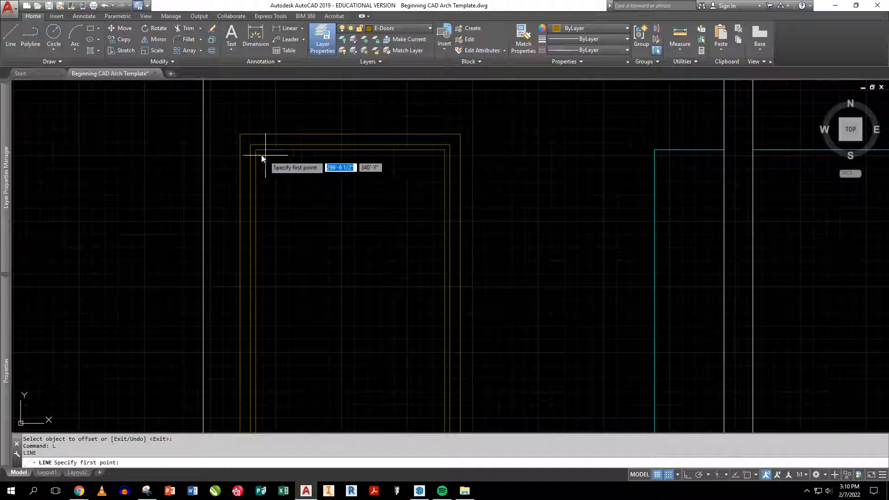
{"action": "key", "text": "F3"}
{"action": "left_click", "coordinate": [255, 150]}
{"action": "left_click", "coordinate": [241, 134]}
{"action": "key", "text": "Return"}
{"action": "key", "text": "Return"}
{"action": "left_click", "coordinate": [446, 148]}
{"action": "left_click", "coordinate": [461, 134]}
{"action": "key", "text": "Return"}
{"action": "scroll", "coordinate": [484, 193], "scroll_direction": "down", "scroll_amount": 3}
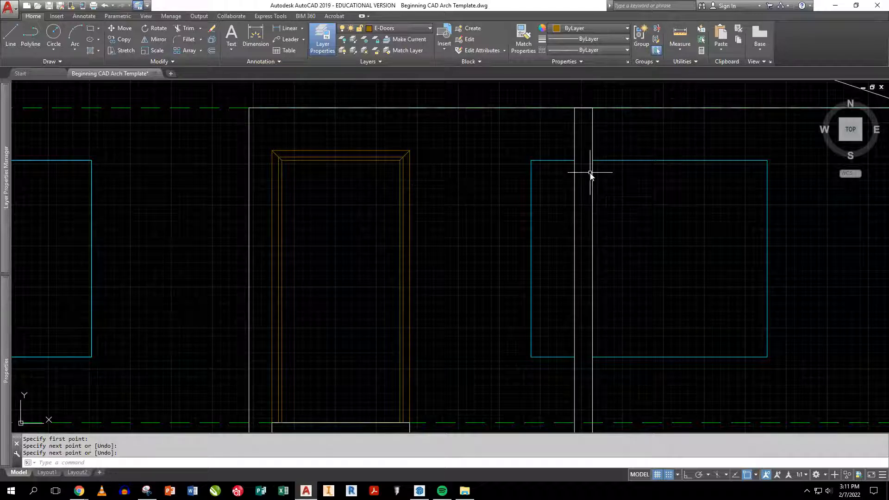
- Make the E-Windows layer current by matching the window beside the porch post
{"action": "scroll", "coordinate": [591, 212], "scroll_direction": "down", "scroll_amount": 3}
{"action": "middle_click_drag", "start_coordinate": [603, 222], "coordinate": [543, 205]}
{"action": "scroll", "coordinate": [543, 206], "scroll_direction": "up", "scroll_amount": 2}
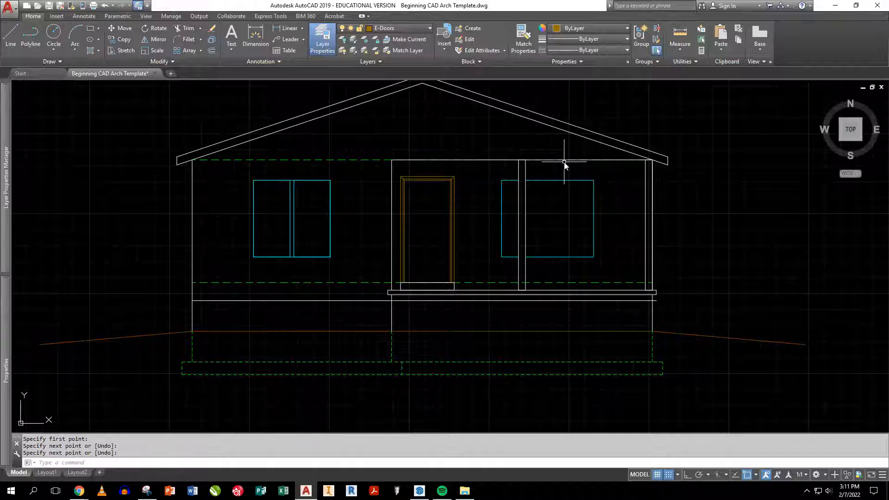
{"action": "scroll", "coordinate": [518, 191], "scroll_direction": "up", "scroll_amount": 2}
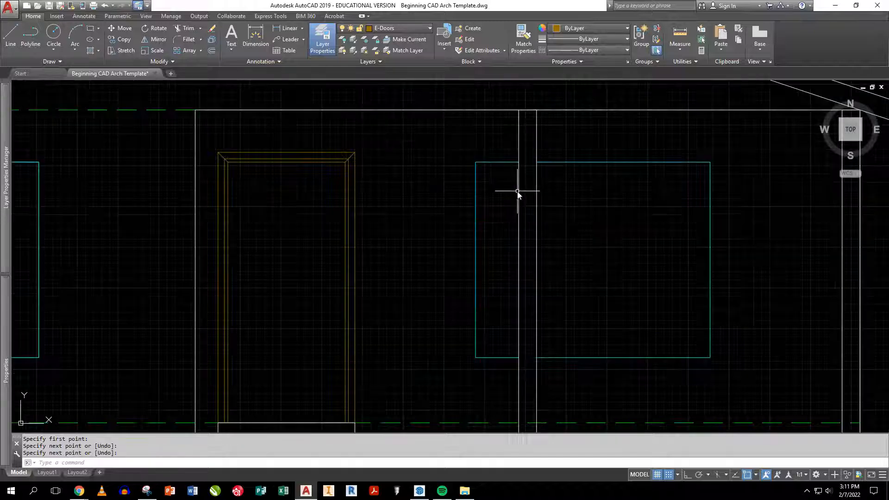
{"action": "scroll", "coordinate": [518, 192], "scroll_direction": "down", "scroll_amount": 2}
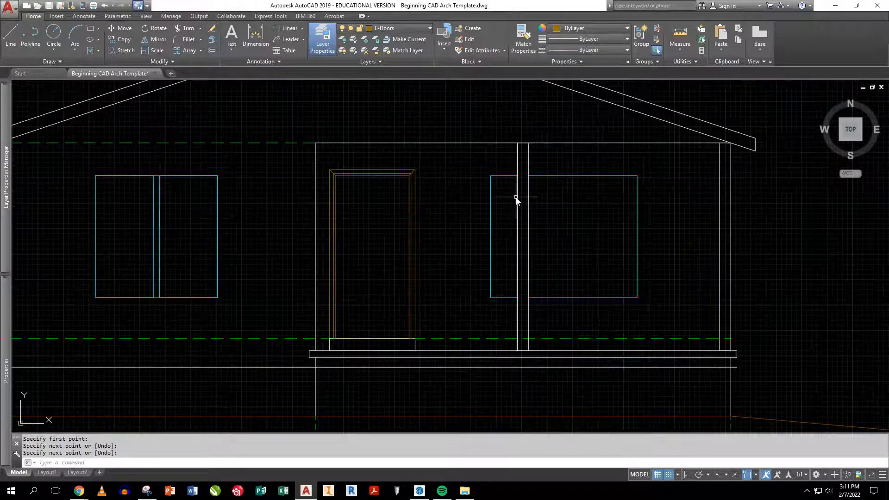
{"action": "left_click", "coordinate": [407, 40]}
{"action": "left_click", "coordinate": [498, 177]}
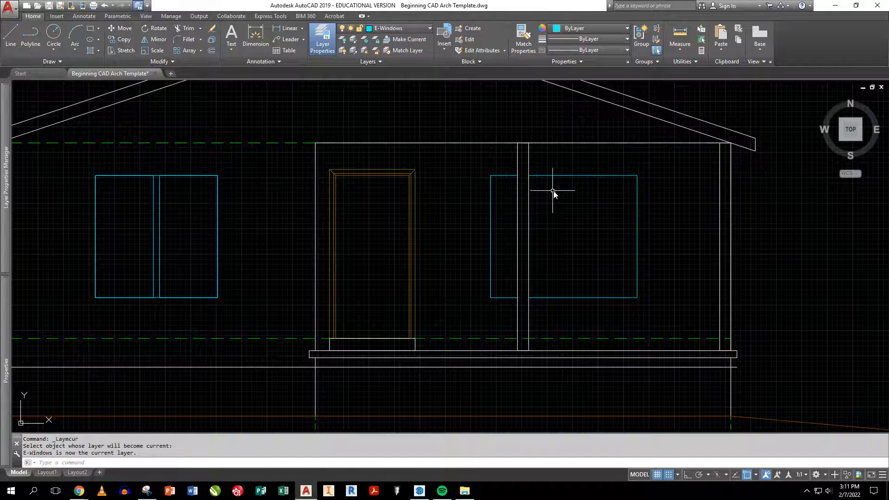
- Offset the outlines of both windows 1 inch outward, including both parts of the window split by the porch post
{"action": "type", "text": "o"}
{"action": "key", "text": "Return"}
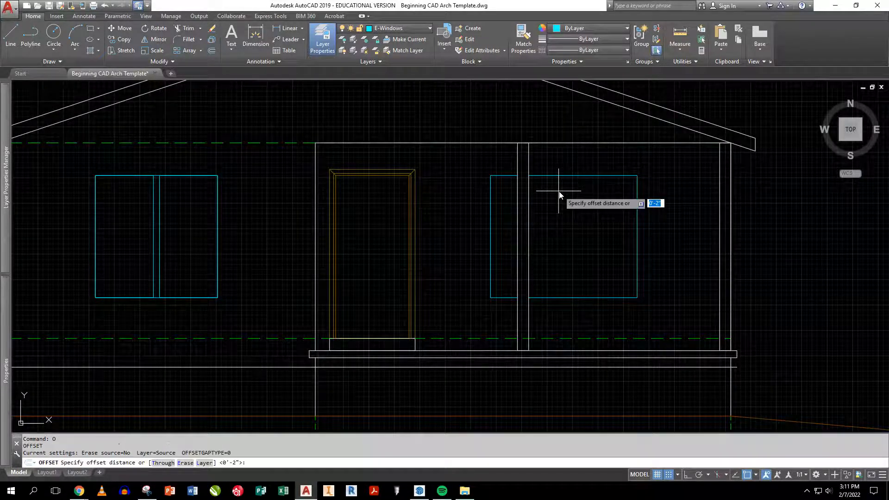
{"action": "type", "text": "1"}
{"action": "key", "text": "Return"}
{"action": "left_click", "coordinate": [504, 176]}
{"action": "left_click", "coordinate": [502, 174]}
{"action": "left_click", "coordinate": [561, 176]}
{"action": "left_click", "coordinate": [564, 166]}
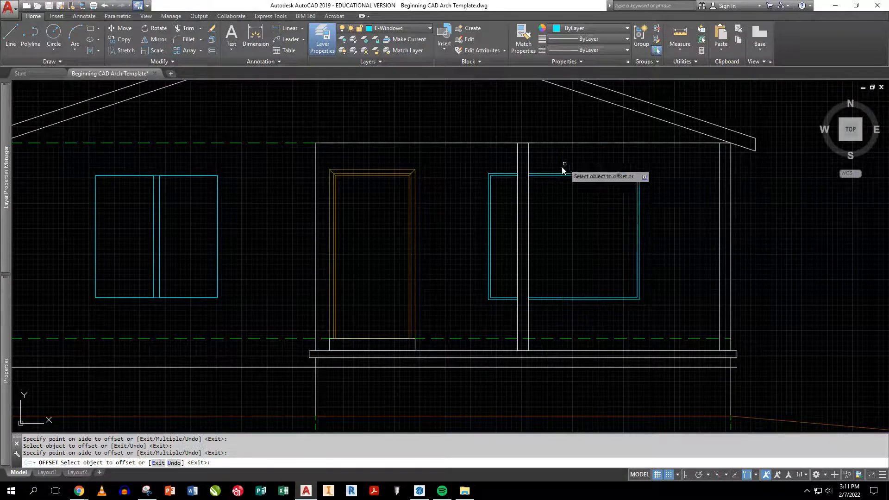
{"action": "left_click", "coordinate": [155, 176]}
{"action": "left_click", "coordinate": [157, 165]}
{"action": "key", "text": "Return"}
- Offset the new outer frame lines of both windows 2 inches outward to form the window trim
{"action": "key", "text": "Return"}
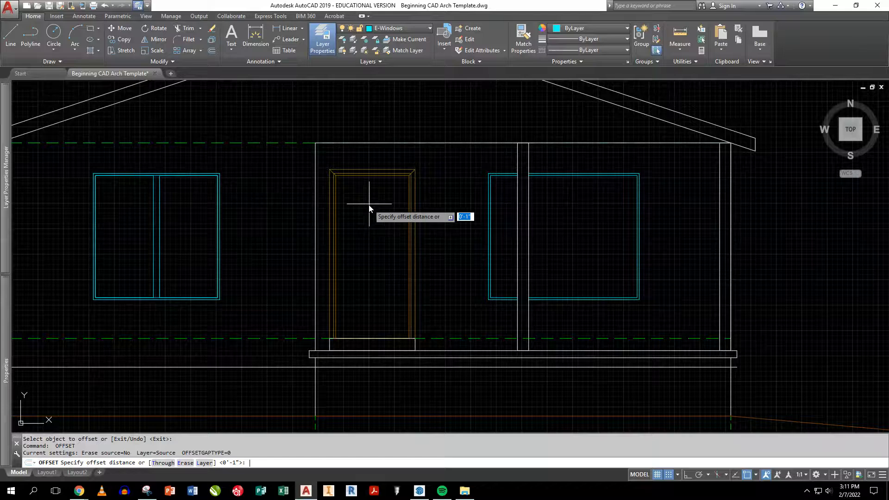
{"action": "type", "text": "2"}
{"action": "key", "text": "Return"}
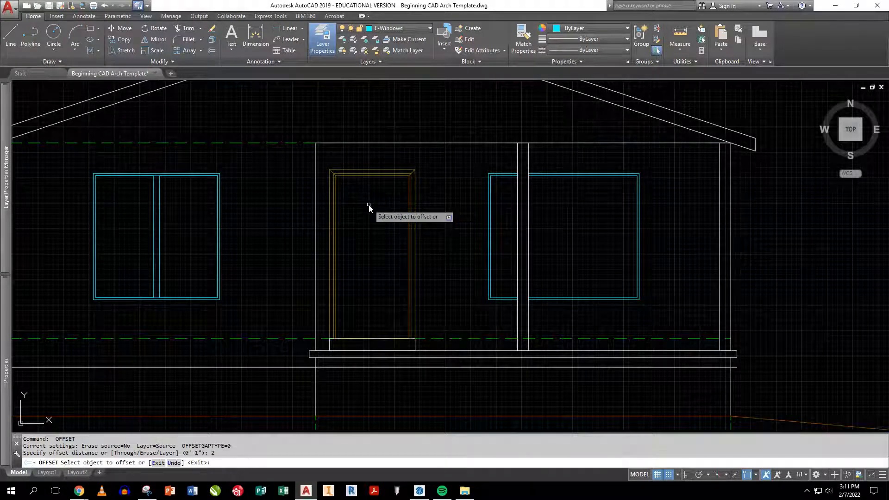
{"action": "left_click", "coordinate": [487, 183]}
{"action": "left_click", "coordinate": [485, 181]}
{"action": "left_click", "coordinate": [220, 175]}
{"action": "left_click", "coordinate": [225, 168]}
{"action": "left_click", "coordinate": [632, 173]}
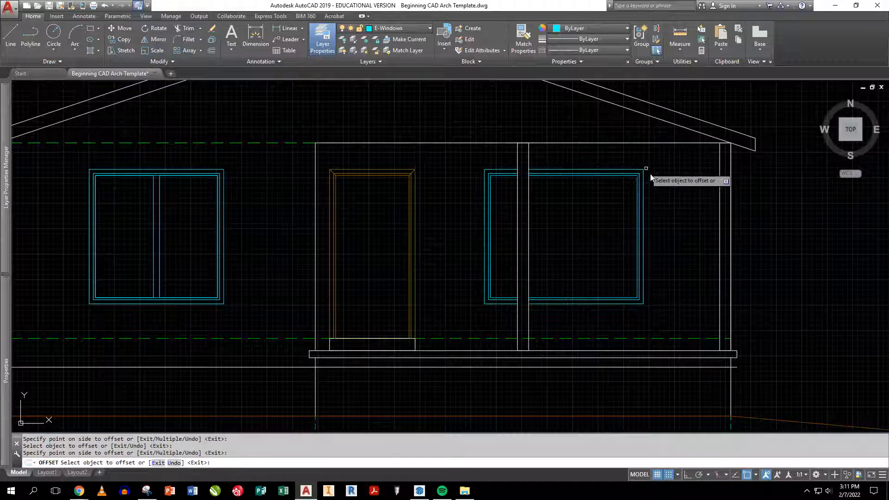
{"action": "left_click", "coordinate": [683, 205]}
{"action": "key", "text": "Return"}
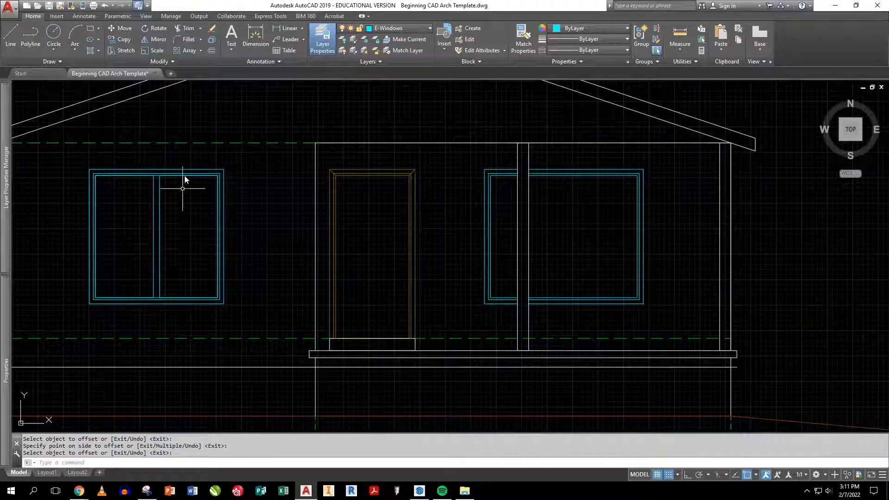
- Draw a horizontal line across the middle of each of the two panes of the left window
{"action": "key", "text": "Escape"}
{"action": "type", "text": "l"}
{"action": "key", "text": "Return"}
{"action": "left_click", "coordinate": [163, 239]}
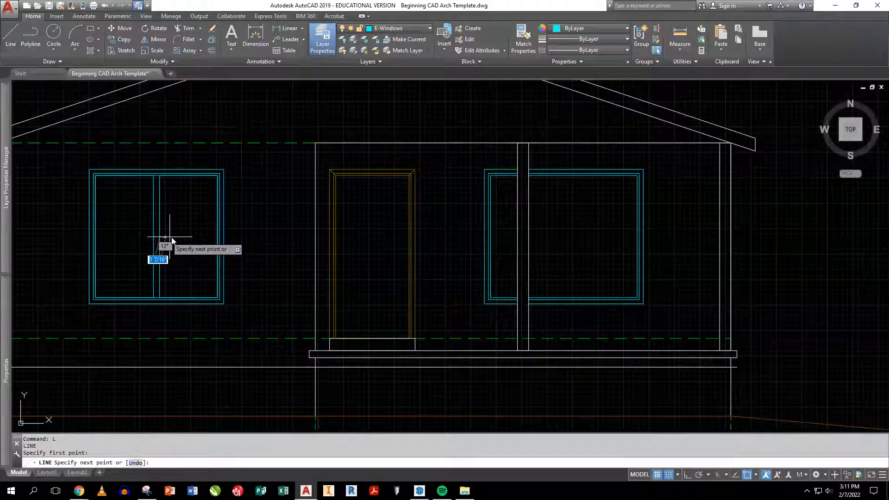
{"action": "left_click", "coordinate": [217, 237]}
{"action": "key", "text": "Return"}
{"action": "key", "text": "Return"}
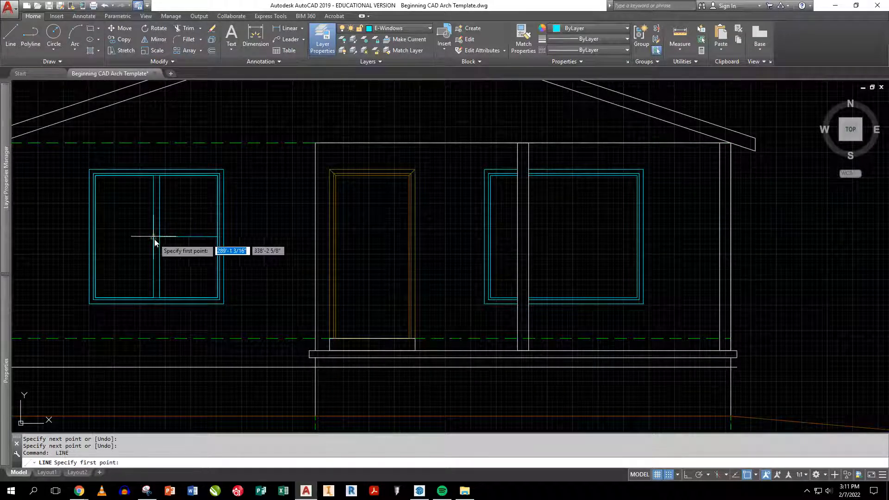
{"action": "left_click", "coordinate": [153, 236]}
{"action": "left_click", "coordinate": [95, 236]}
{"action": "key", "text": "Return"}
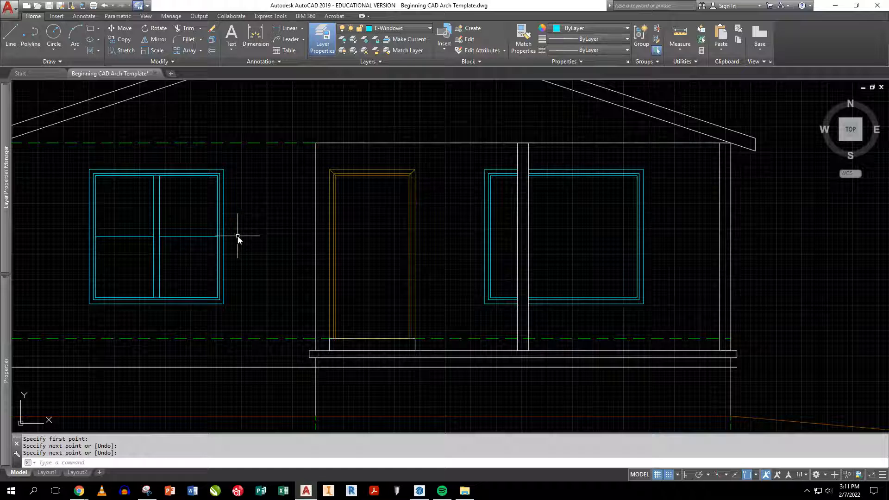
- Offset the horizontal mid-lines in both panes of the left window 1 inch up and down
{"action": "type", "text": "o"}
{"action": "key", "text": "Return"}
{"action": "type", "text": "1"}
{"action": "key", "text": "Return"}
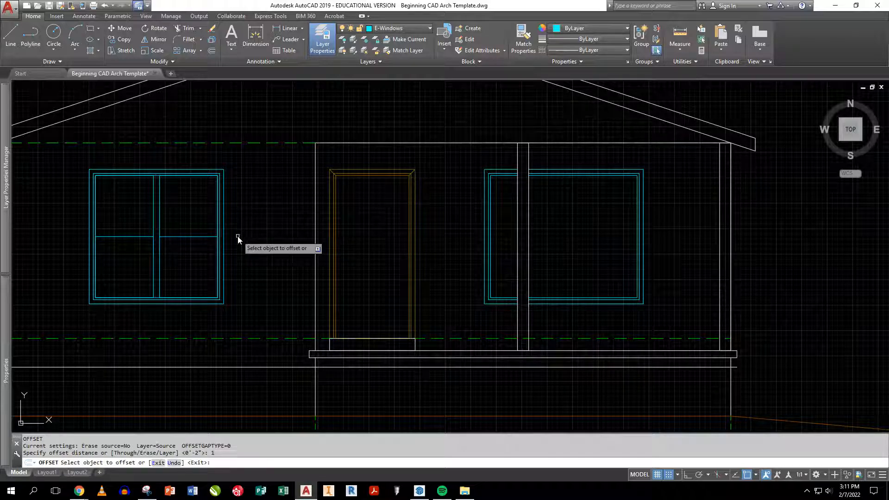
{"action": "left_click", "coordinate": [186, 236]}
{"action": "left_click", "coordinate": [171, 234]}
{"action": "left_click", "coordinate": [138, 237]}
{"action": "left_click", "coordinate": [137, 246]}
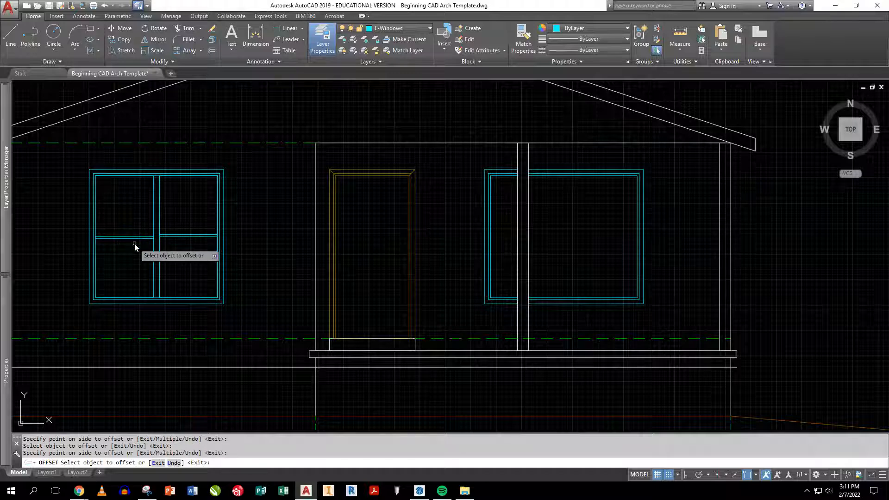
{"action": "left_click", "coordinate": [174, 236]}
{"action": "left_click", "coordinate": [173, 250]}
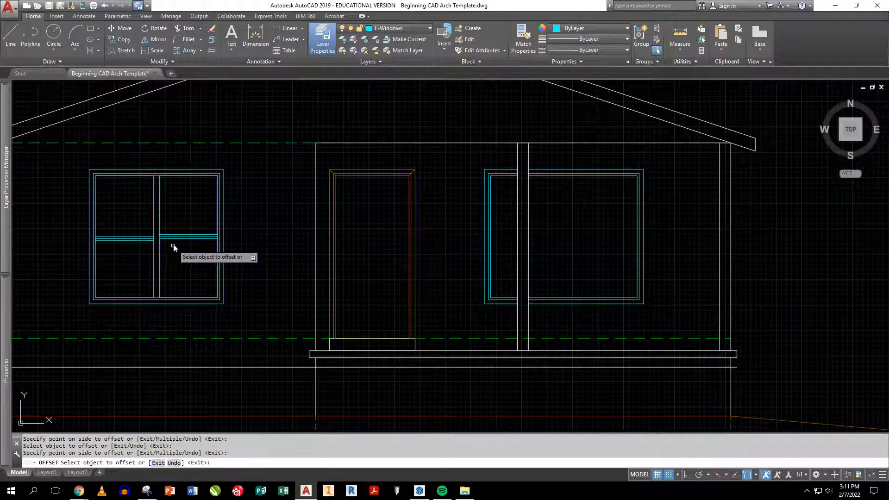
{"action": "scroll", "coordinate": [173, 246], "scroll_direction": "up", "scroll_amount": 4}
{"action": "left_click", "coordinate": [106, 226]}
{"action": "left_click", "coordinate": [106, 209]}
{"action": "key", "text": "Return"}
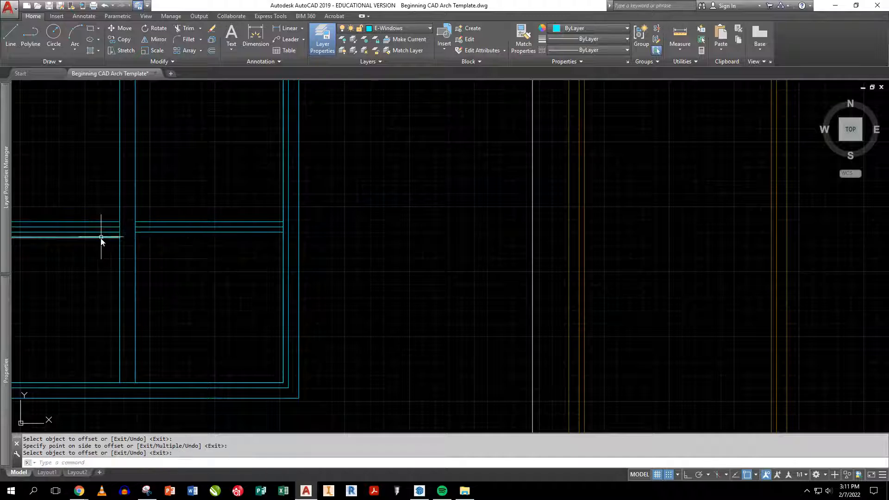
- Delete the surplus lowest horizontal line in the left pane of the left window
{"action": "left_click", "coordinate": [101, 238]}
{"action": "key", "text": "Delete"}
{"action": "scroll", "coordinate": [165, 258], "scroll_direction": "down", "scroll_amount": 3}
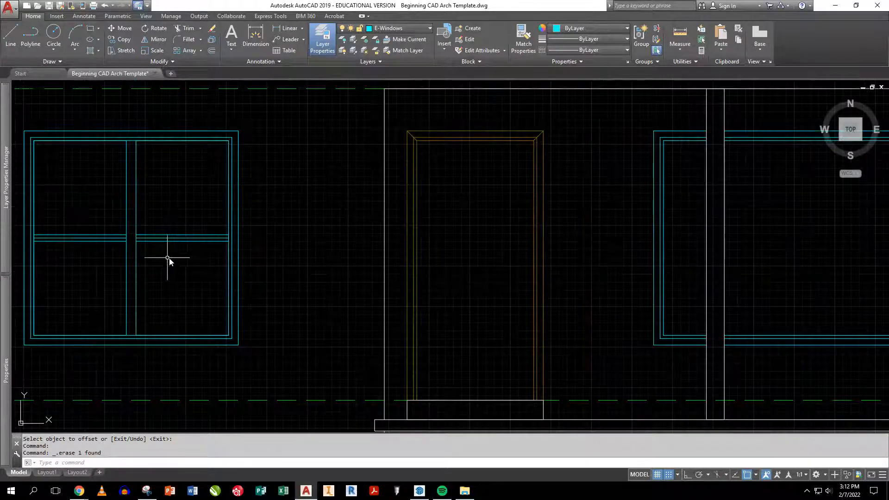
{"action": "middle_click_drag", "start_coordinate": [165, 258], "coordinate": [236, 268]}
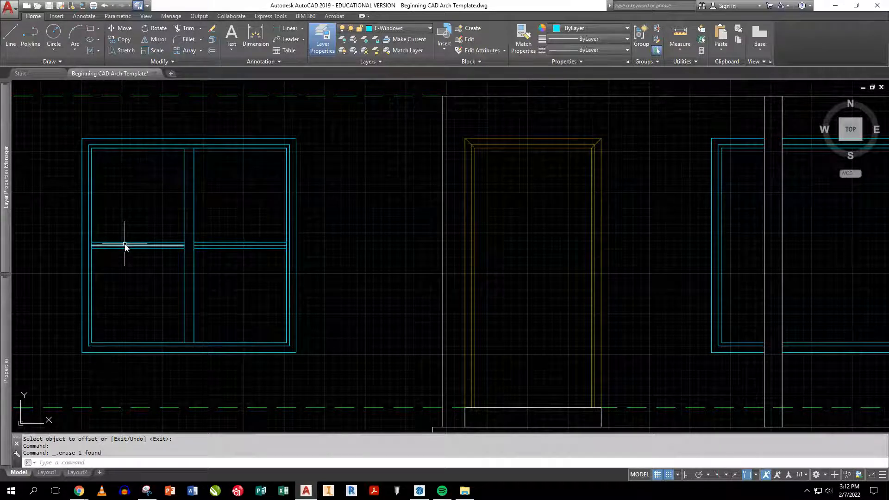
{"action": "scroll", "coordinate": [125, 246], "scroll_direction": "up", "scroll_amount": 4}
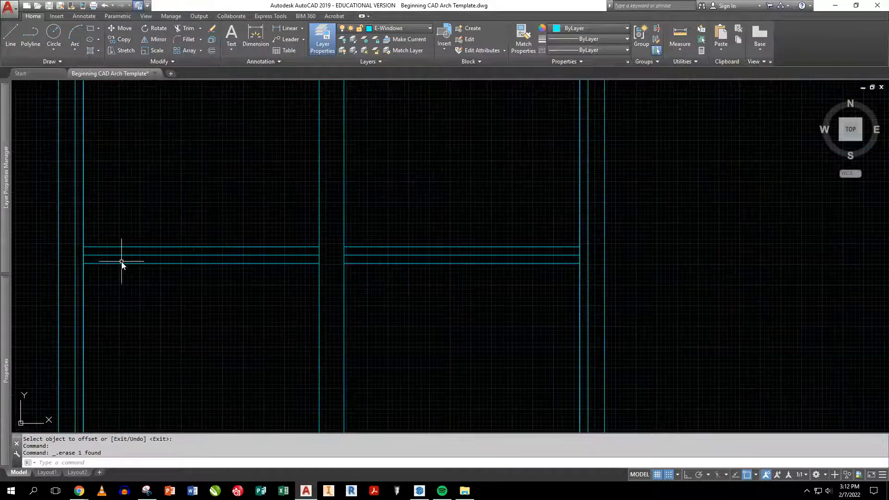
- Trim the vertical pane edges between the upper two horizontal mid-lines of the left window and erase the leftover piece
{"action": "type", "text": "tr"}
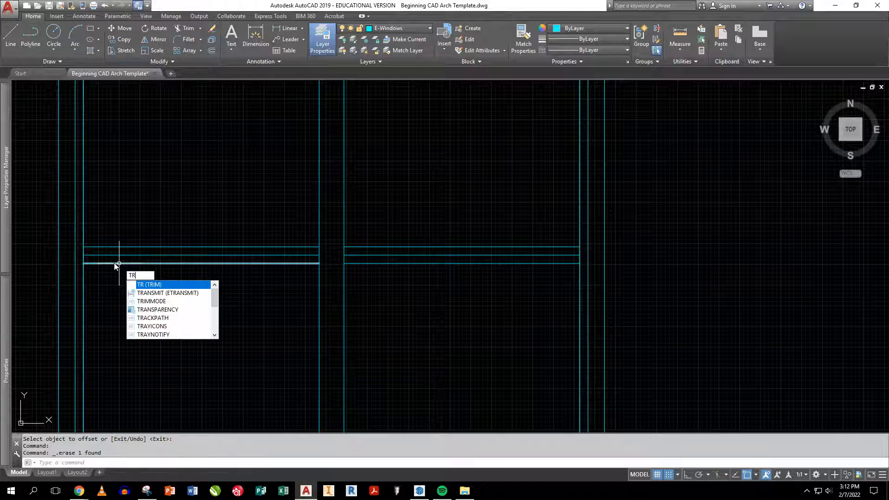
{"action": "key", "text": "Return"}
{"action": "key", "text": "Return"}
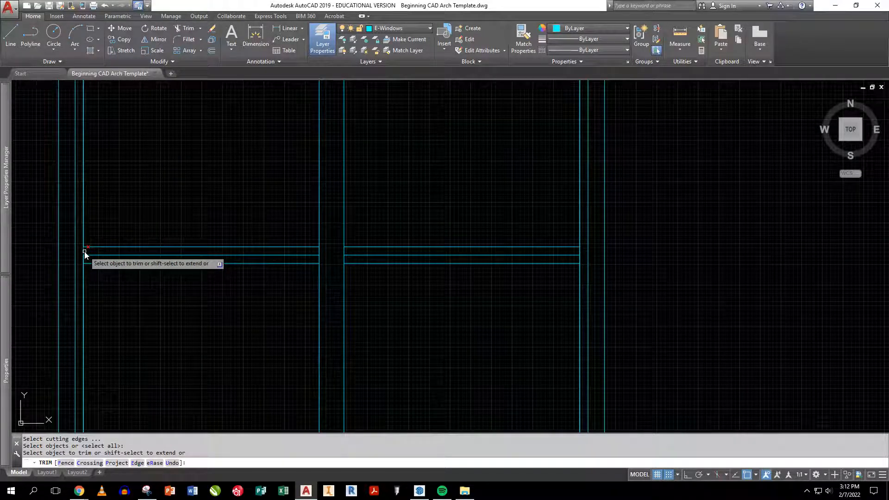
{"action": "left_click", "coordinate": [84, 252]}
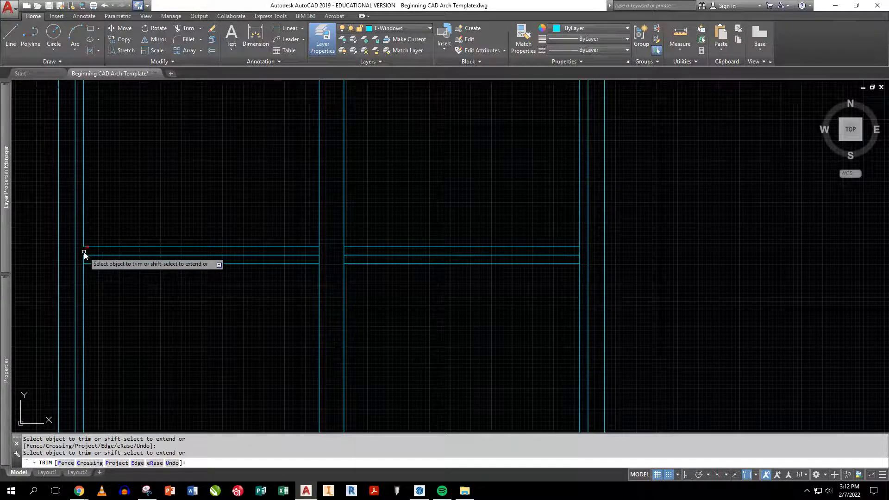
{"action": "left_click", "coordinate": [320, 251]}
{"action": "left_click", "coordinate": [321, 252]}
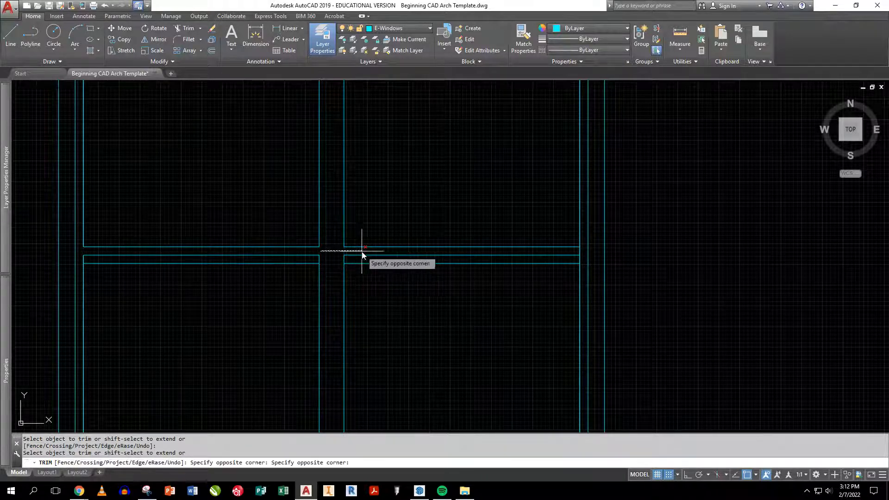
{"action": "left_click", "coordinate": [351, 252]}
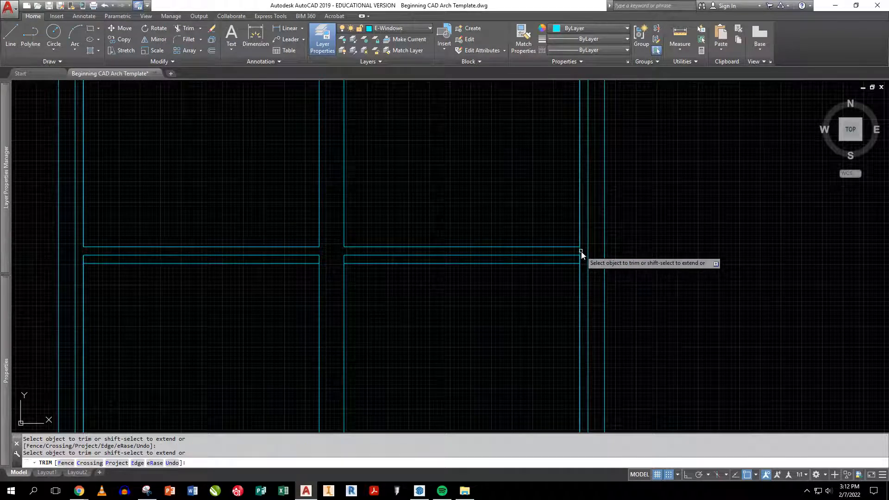
{"action": "left_click", "coordinate": [581, 251]}
{"action": "key", "text": "Return"}
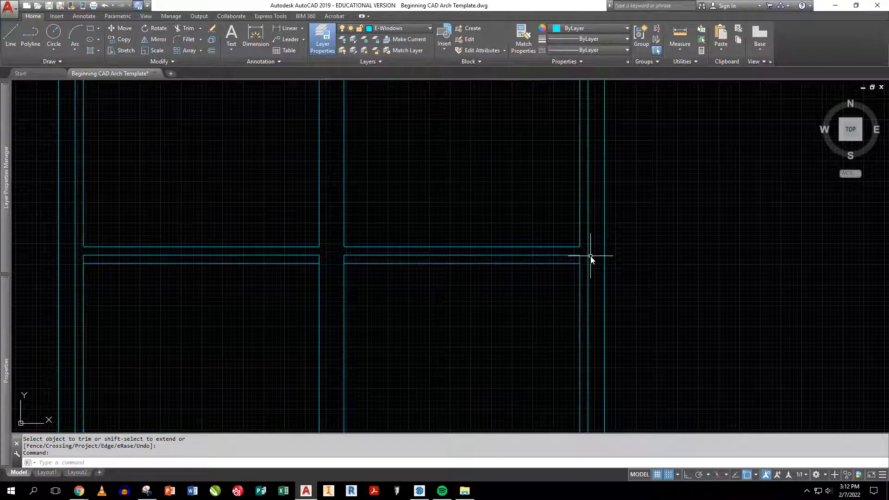
{"action": "left_click", "coordinate": [587, 256]}
{"action": "type", "text": "e"}
{"action": "key", "text": "Return"}
- Draw a vertical and a horizontal centerline through the upper-left pane of the left window
{"action": "scroll", "coordinate": [507, 333], "scroll_direction": "down", "scroll_amount": 2}
{"action": "scroll", "coordinate": [520, 301], "scroll_direction": "up", "scroll_amount": 1}
{"action": "scroll", "coordinate": [453, 238], "scroll_direction": "down", "scroll_amount": 2}
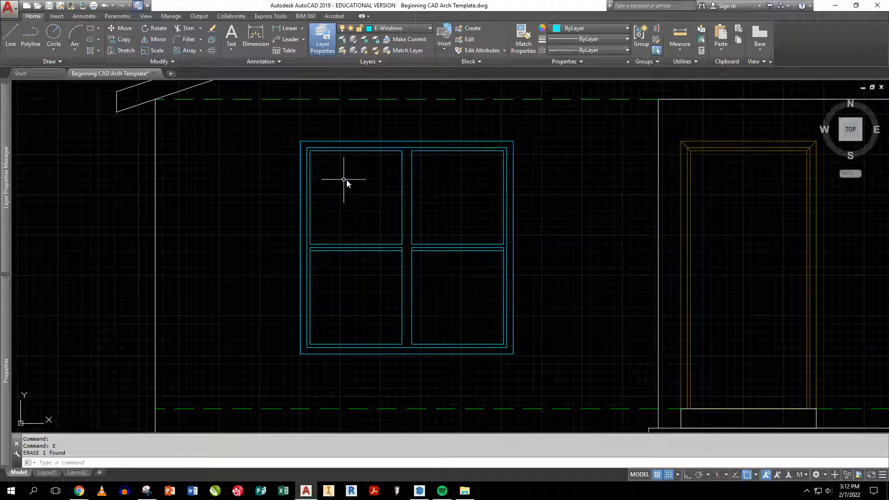
{"action": "type", "text": "l"}
{"action": "key", "text": "Return"}
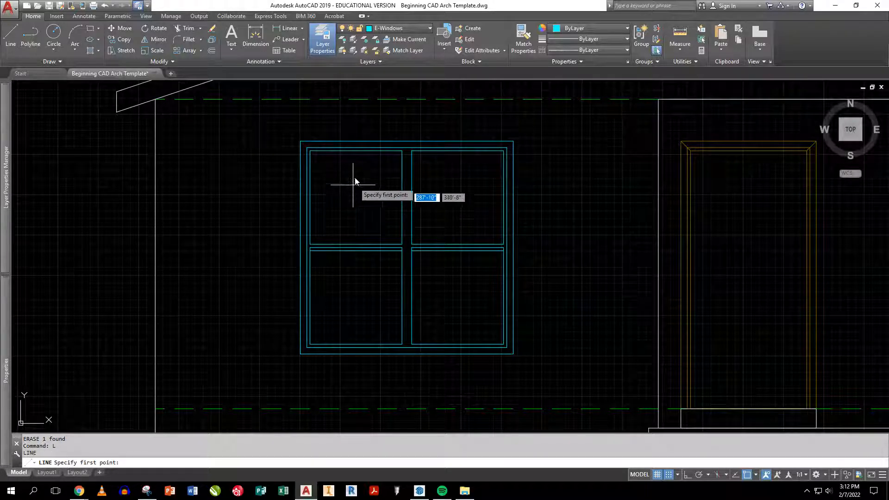
{"action": "left_click", "coordinate": [358, 152]}
{"action": "left_click", "coordinate": [356, 244]}
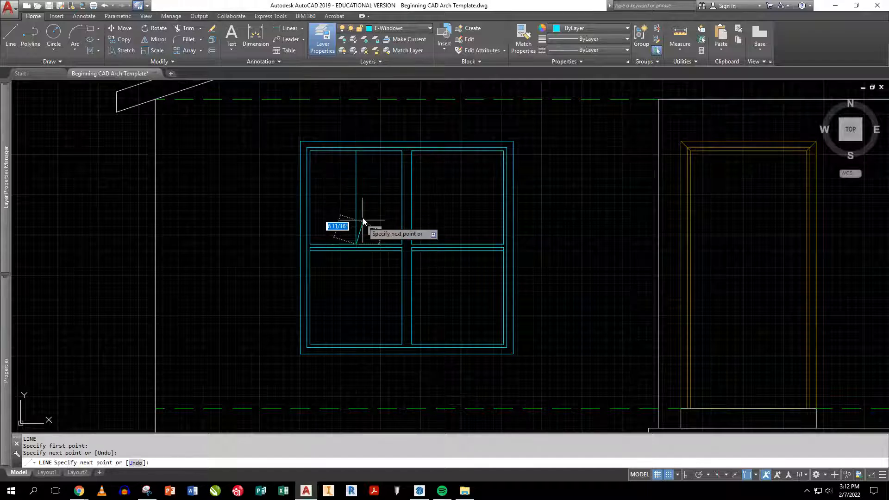
{"action": "key", "text": "Return"}
{"action": "key", "text": "Return"}
{"action": "left_click", "coordinate": [310, 197]}
{"action": "left_click", "coordinate": [355, 198]}
{"action": "key", "text": "Return"}
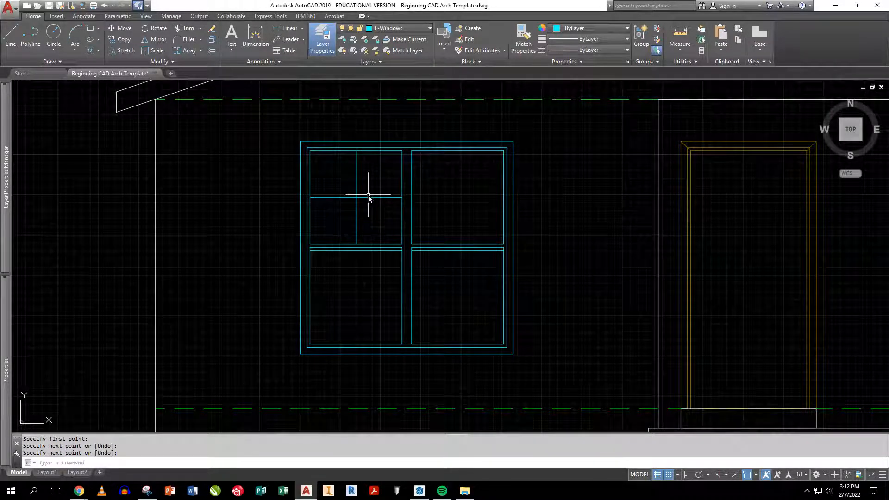
- Divide the vertical centerline of the upper-left pane into 3 equal segments
{"action": "type", "text": "divide"}
{"action": "key", "text": "Return"}
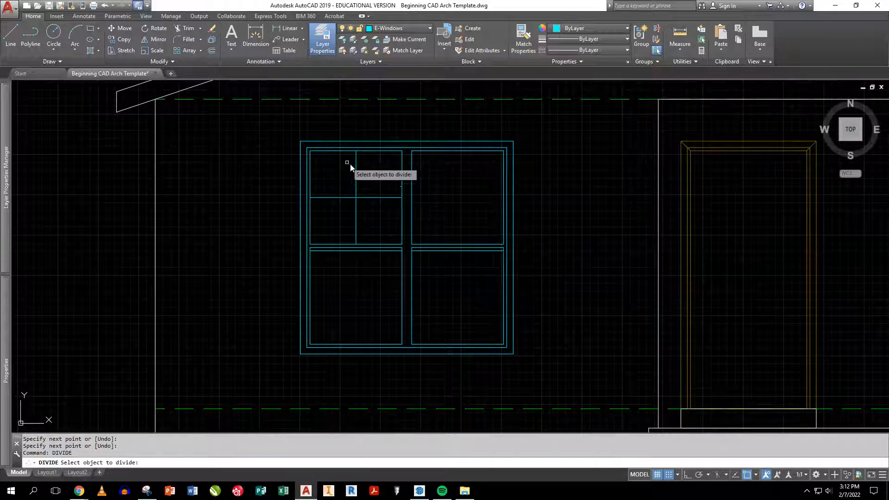
{"action": "left_click", "coordinate": [358, 179]}
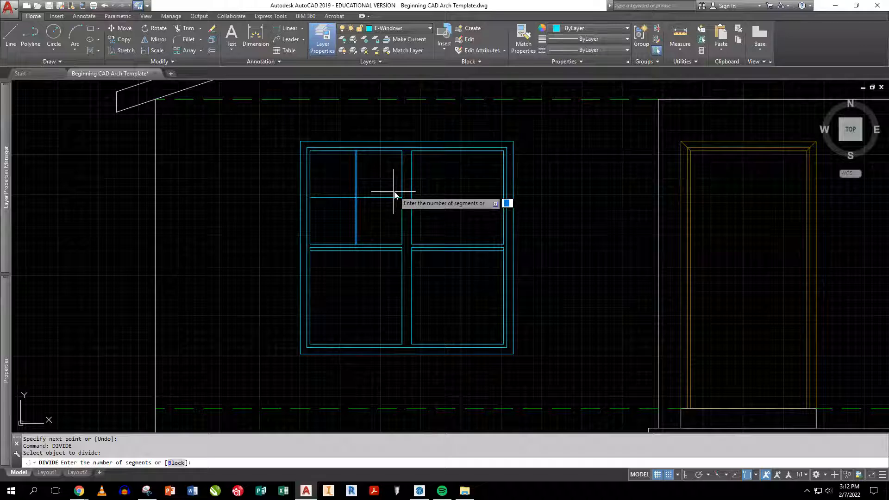
{"action": "type", "text": "3"}
{"action": "key", "text": "Return"}
- Draw two horizontal muntin lines from the division points on the vertical centerline to the pane's right edge
{"action": "type", "text": "l"}
{"action": "key", "text": "Return"}
{"action": "left_click", "coordinate": [356, 181]}
{"action": "left_click", "coordinate": [402, 182]}
{"action": "key", "text": "Return"}
{"action": "key", "text": "Return"}
{"action": "left_click", "coordinate": [356, 213]}
{"action": "left_click", "coordinate": [403, 213]}
{"action": "key", "text": "Return"}
- Erase the vertical centerline and its two division points in the upper-left pane
{"action": "left_click", "coordinate": [338, 163]}
{"action": "left_click", "coordinate": [375, 226]}
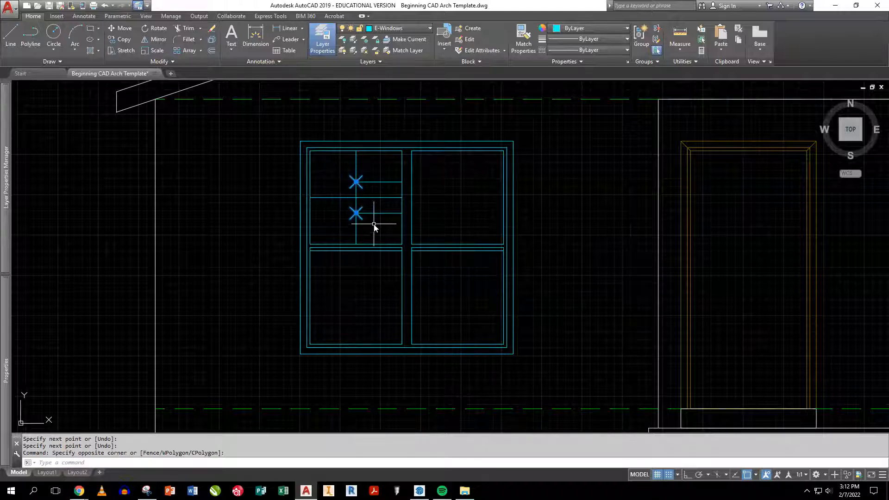
{"action": "type", "text": "e"}
{"action": "key", "text": "Return"}
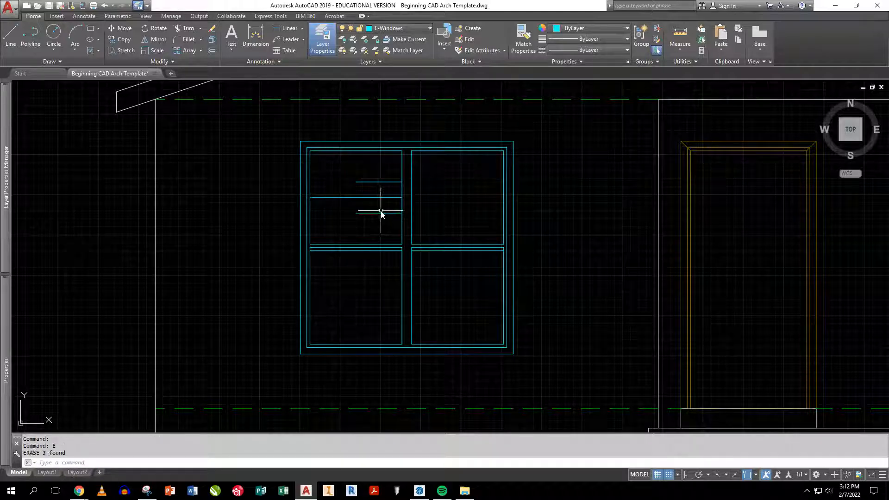
- Divide the horizontal centerline of the upper-left pane into 3 equal segments
{"action": "type", "text": "div"}
{"action": "key", "text": "Return"}
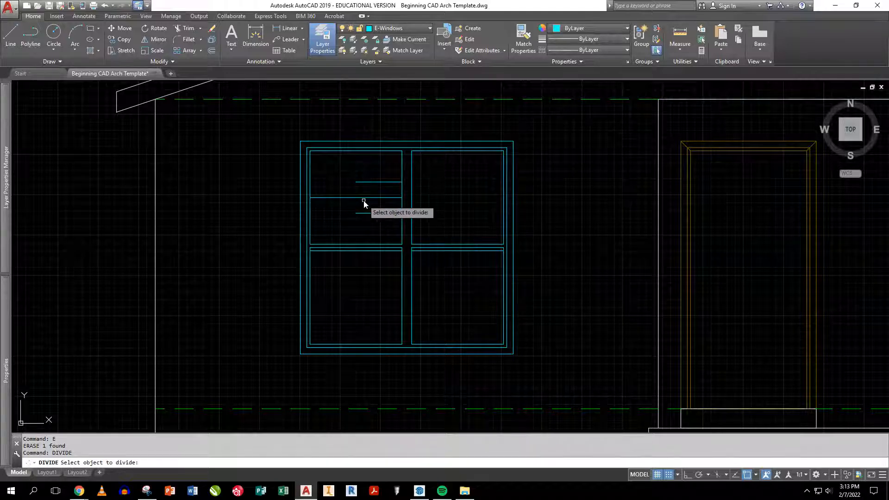
{"action": "left_click", "coordinate": [369, 197]}
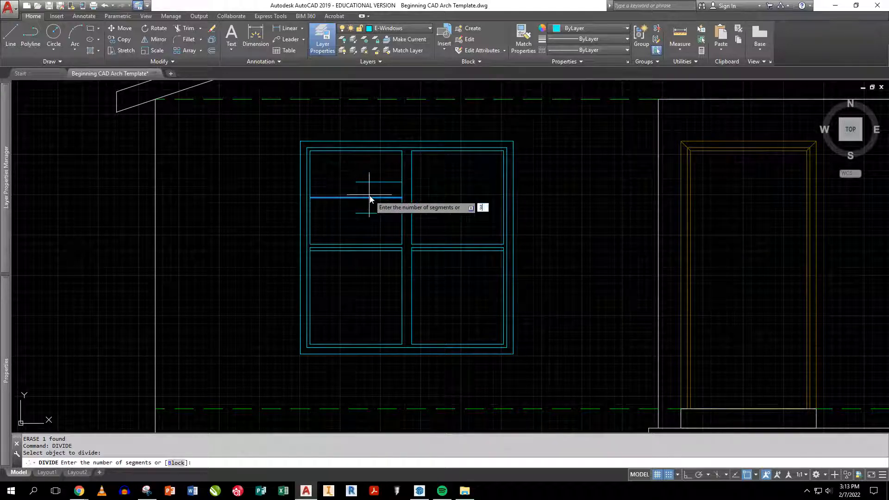
{"action": "type", "text": "3"}
{"action": "key", "text": "Return"}
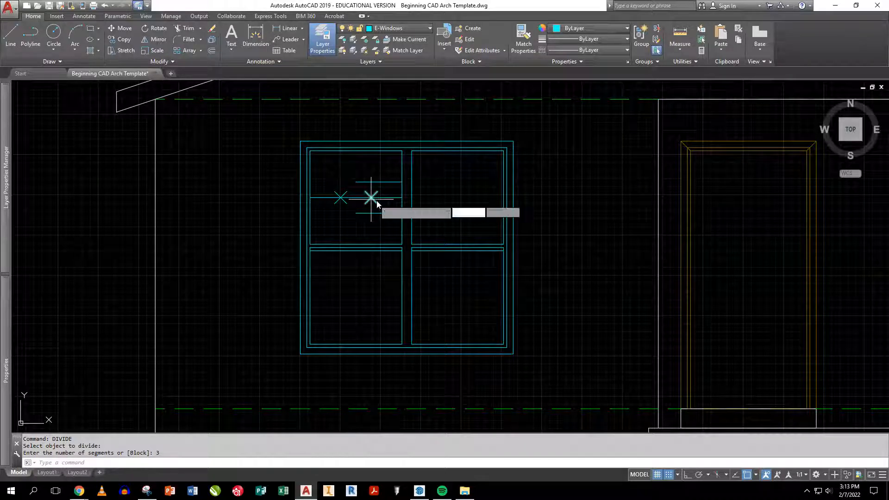
{"action": "type", "text": "h"}
{"action": "key", "text": "Return"}
{"action": "left_click", "coordinate": [372, 202]}
{"action": "key", "text": "Escape"}
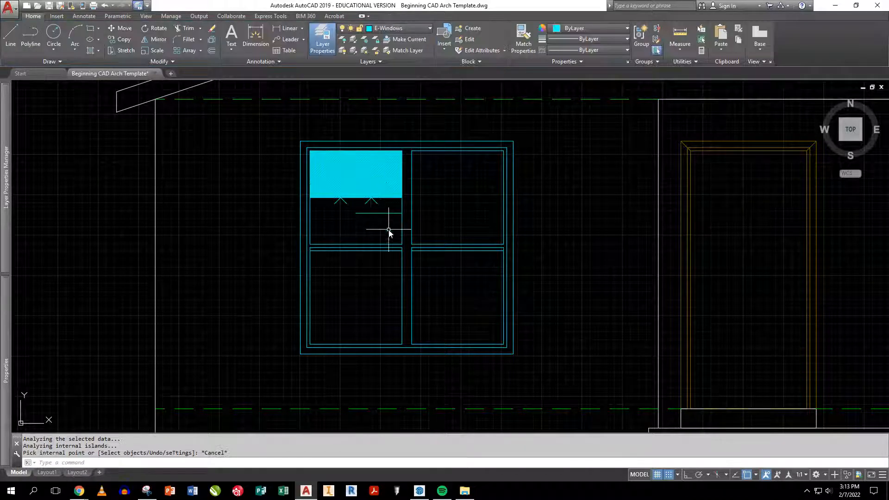
{"action": "type", "text": "u"}
{"action": "key", "text": "Return"}
- Draw two vertical muntin lines from the division points on the horizontal centerline up to the pane's top edge
{"action": "type", "text": "l"}
{"action": "key", "text": "Return"}
{"action": "left_click", "coordinate": [371, 198]}
{"action": "left_click", "coordinate": [371, 152]}
{"action": "key", "text": "Return"}
{"action": "key", "text": "Return"}
{"action": "left_click", "coordinate": [341, 198]}
{"action": "left_click", "coordinate": [341, 152]}
{"action": "key", "text": "Return"}
- Erase the horizontal centerline and its two division points in the upper-left pane
{"action": "left_click", "coordinate": [328, 187]}
{"action": "left_click", "coordinate": [383, 209]}
{"action": "left_click", "coordinate": [387, 196]}
{"action": "left_click", "coordinate": [384, 202]}
{"action": "key", "text": "Return"}
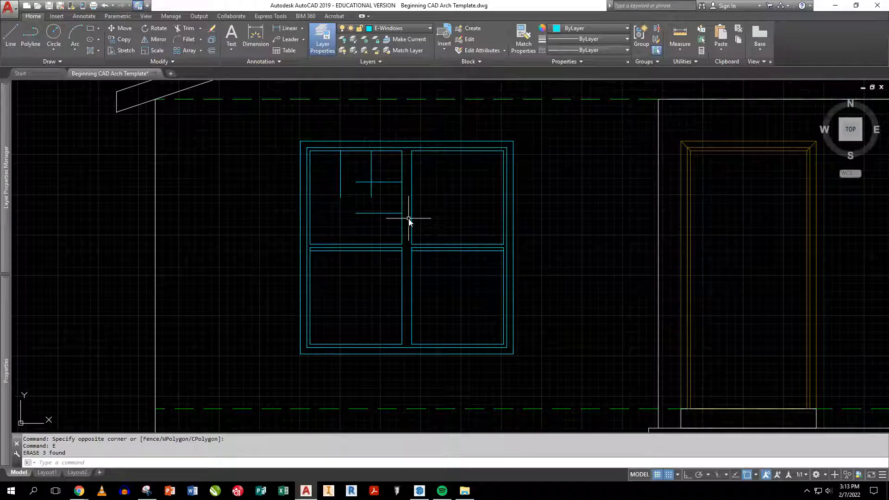
- Extend the horizontal and vertical muntin lines to the edges of the upper-left pane to complete a three-by-three grid
{"action": "type", "text": "ex"}
{"action": "key", "text": "Return"}
{"action": "key", "text": "Return"}
{"action": "left_click", "coordinate": [366, 188]}
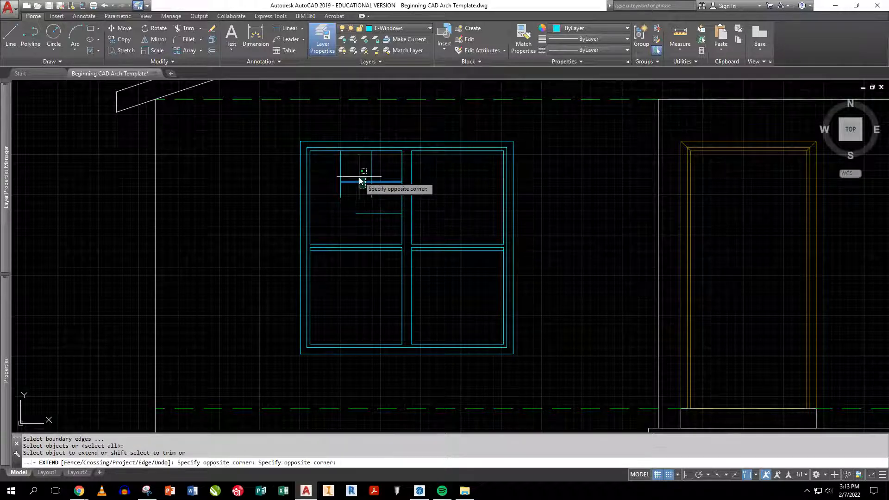
{"action": "left_click", "coordinate": [359, 177]}
{"action": "left_click", "coordinate": [362, 222]}
{"action": "left_click", "coordinate": [357, 204]}
{"action": "left_click", "coordinate": [352, 170]}
{"action": "left_click", "coordinate": [345, 191]}
{"action": "left_click", "coordinate": [377, 193]}
{"action": "left_click", "coordinate": [334, 191]}
{"action": "left_click", "coordinate": [387, 208]}
{"action": "left_click", "coordinate": [334, 204]}
{"action": "key", "text": "Return"}
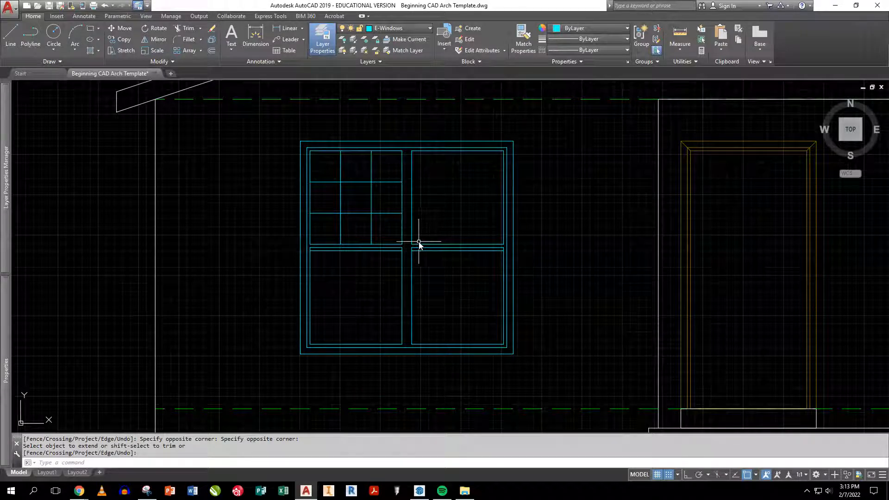
- Copy the muntin grid from the upper-left pane into the upper-right pane, aligning it by the midpoints of the bottom edges
{"action": "type", "text": "co"}
{"action": "key", "text": "Return"}
{"action": "left_click", "coordinate": [383, 241]}
{"action": "left_click", "coordinate": [314, 155]}
{"action": "key", "text": "Return"}
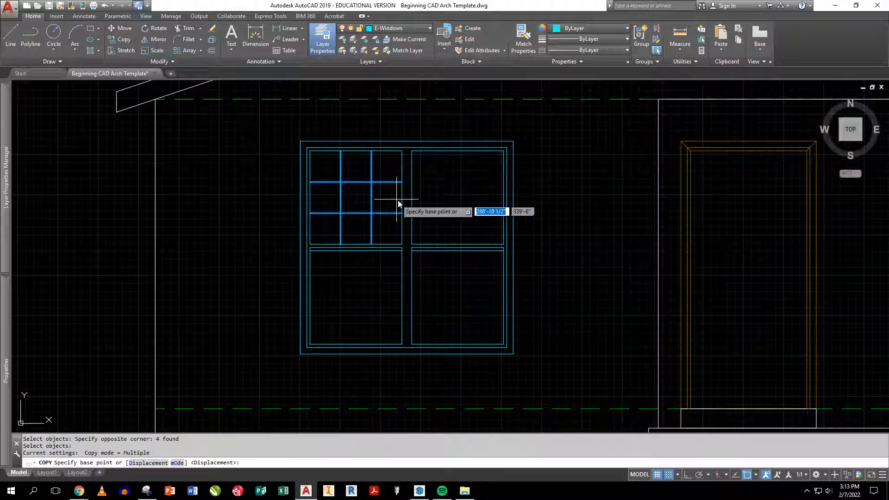
{"action": "left_click", "coordinate": [357, 245]}
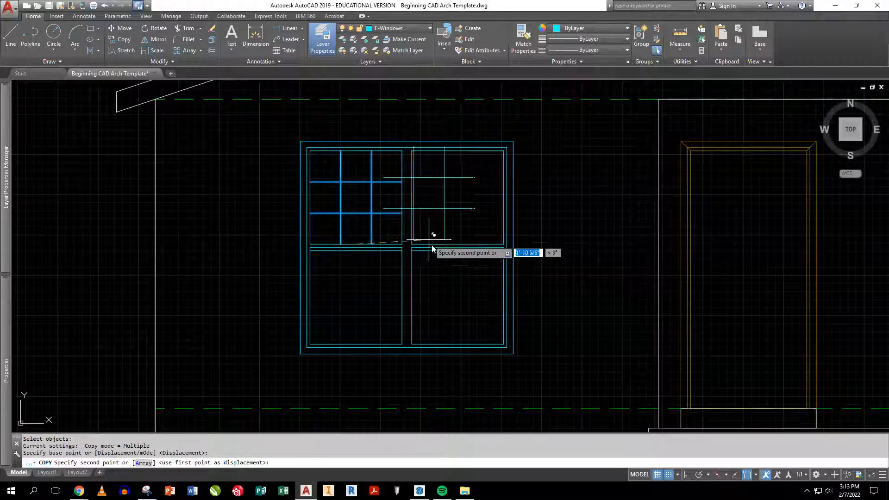
{"action": "left_click", "coordinate": [457, 246]}
{"action": "key", "text": "Return"}
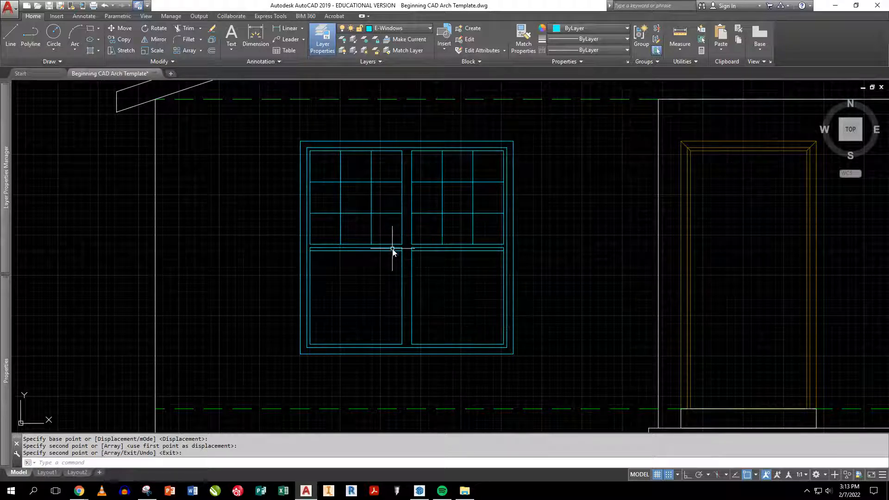
- Copy both upper muntin grids down into the two lower panes, aligning them by the midpoints of the top edges
{"action": "key", "text": "Return"}
{"action": "left_click", "coordinate": [389, 231]}
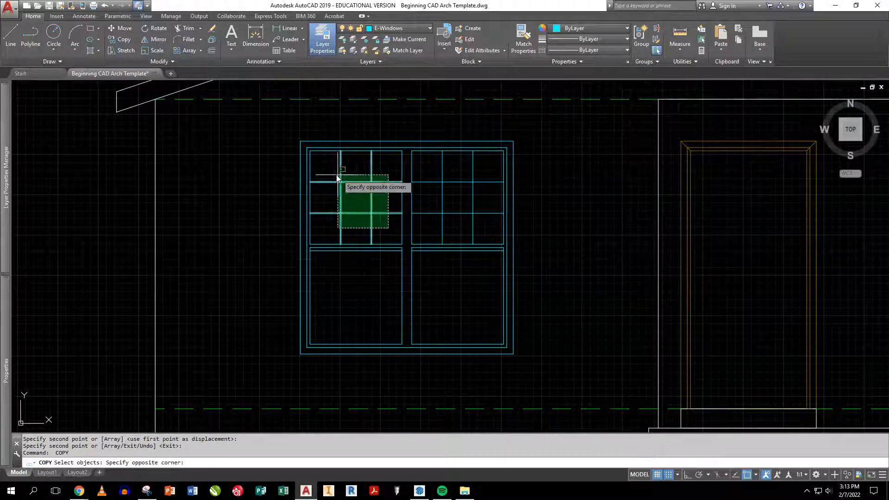
{"action": "left_click", "coordinate": [331, 178]}
{"action": "left_click", "coordinate": [482, 232]}
{"action": "left_click", "coordinate": [426, 174]}
{"action": "key", "text": "Return"}
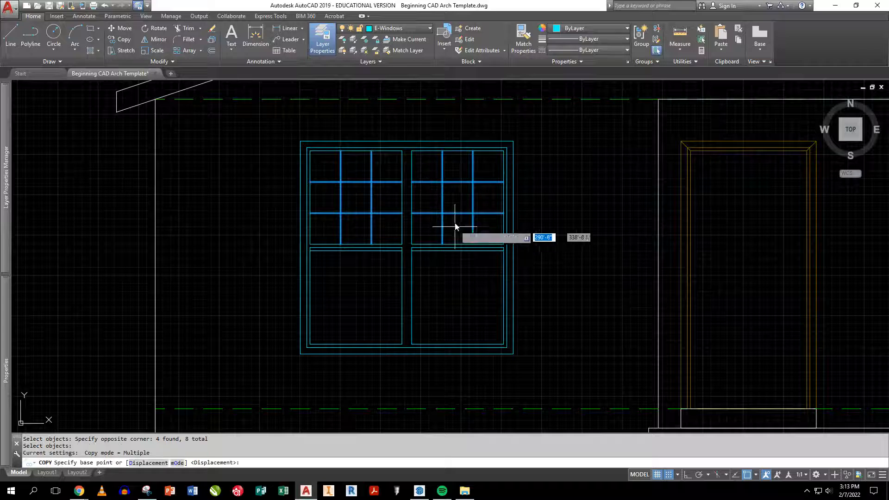
{"action": "left_click", "coordinate": [459, 151]}
{"action": "left_click", "coordinate": [459, 249]}
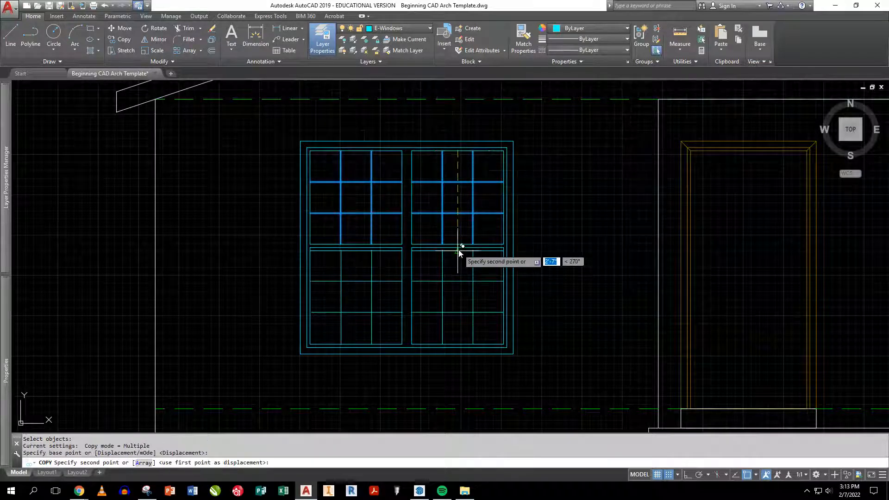
{"action": "key", "text": "Return"}
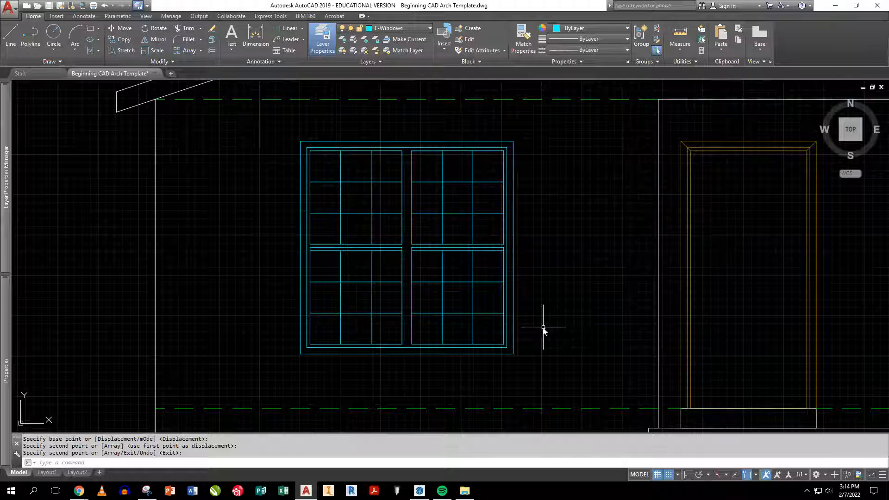
- Draw a vertical line down the middle of the left window between the two sashes, from the inner frame's top to its bottom
{"action": "type", "text": "l"}
{"action": "key", "text": "Return"}
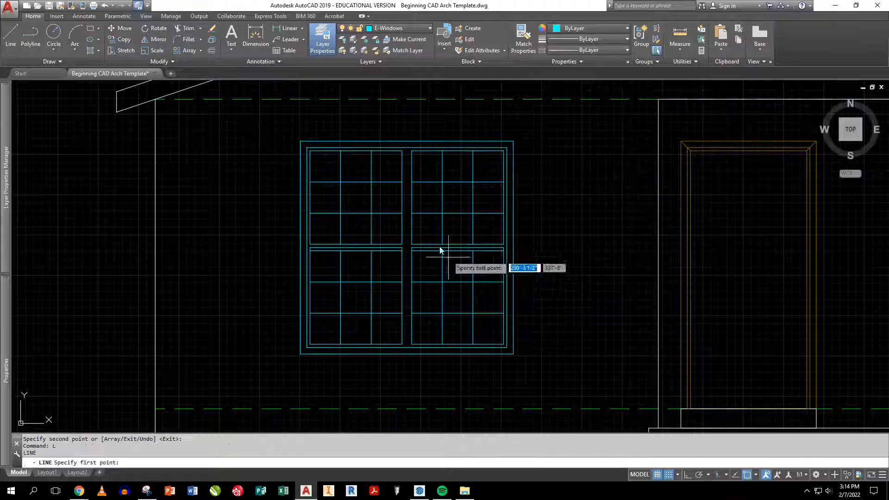
{"action": "left_click", "coordinate": [406, 147]}
{"action": "left_click", "coordinate": [407, 347]}
{"action": "key", "text": "Return"}
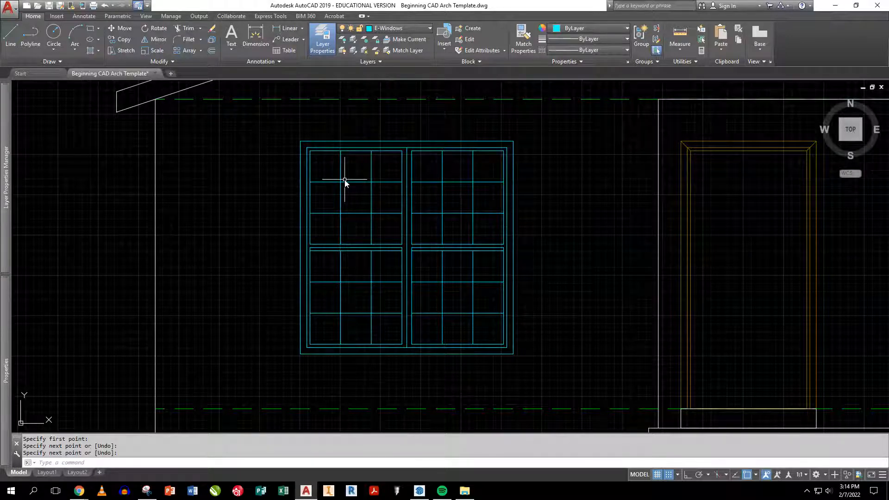
- Make E-Doors the current layer by matching the front door's trim line
{"action": "scroll", "coordinate": [662, 264], "scroll_direction": "down", "scroll_amount": 2}
{"action": "middle_click_drag", "start_coordinate": [659, 262], "coordinate": [434, 223]}
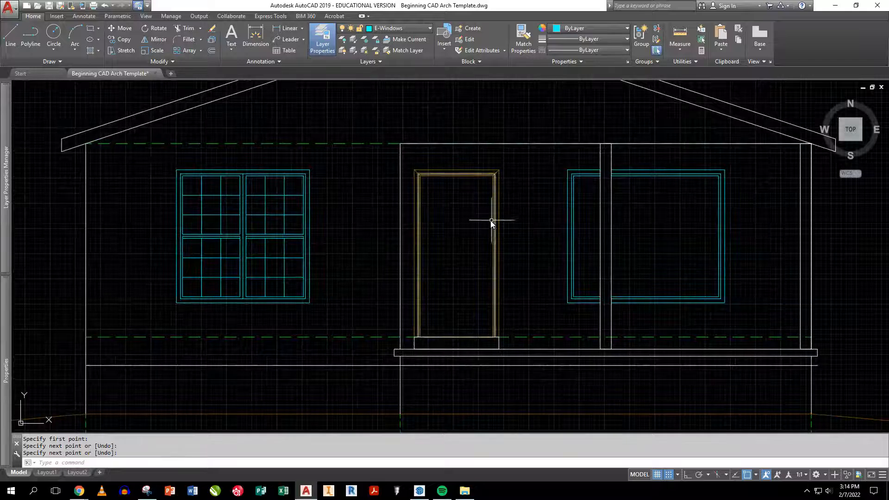
{"action": "scroll", "coordinate": [461, 208], "scroll_direction": "up", "scroll_amount": 2}
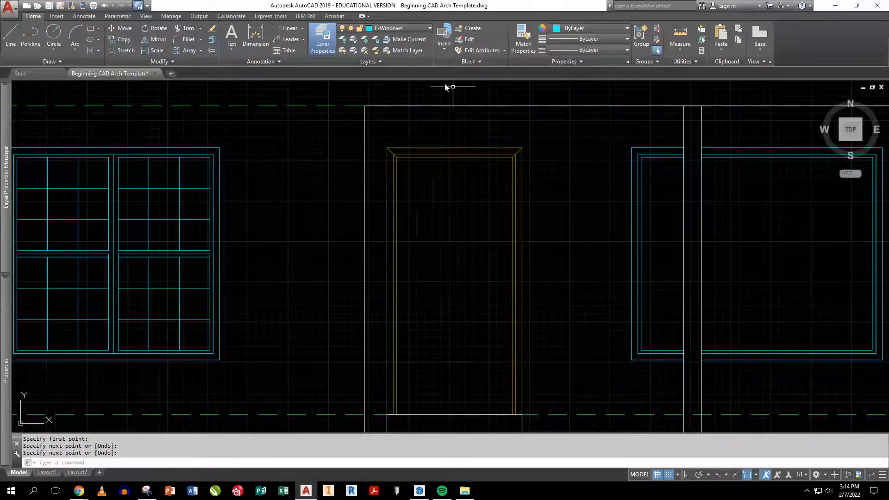
{"action": "left_click", "coordinate": [410, 40]}
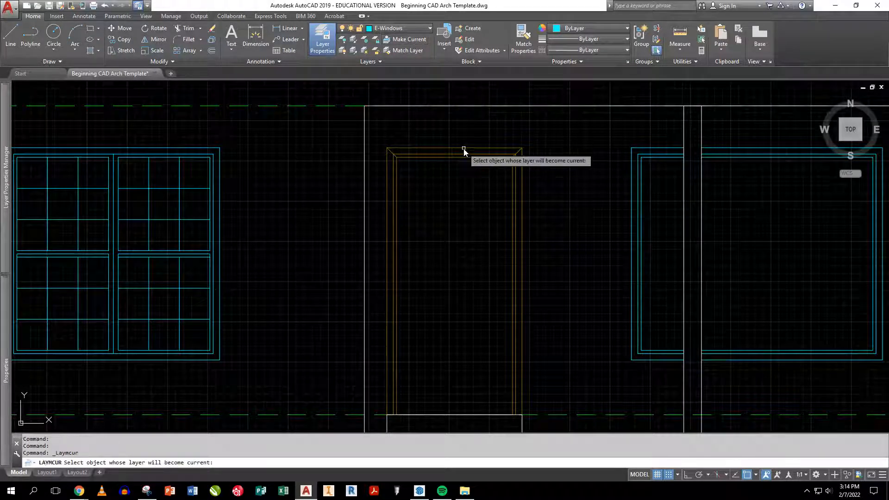
{"action": "left_click", "coordinate": [473, 155]}
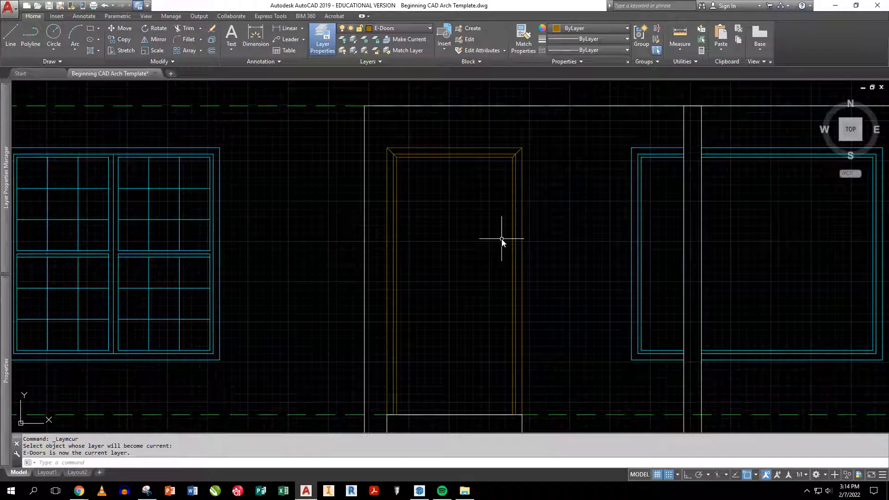
- Draw a circle with a 2.5-inch radius on the right side of the front door panel
{"action": "type", "text": "c"}
{"action": "key", "text": "Return"}
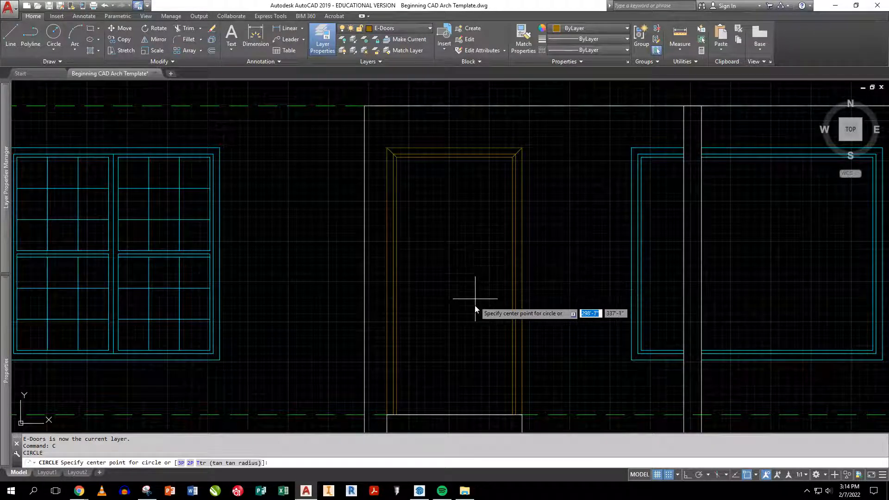
{"action": "left_click", "coordinate": [481, 335]}
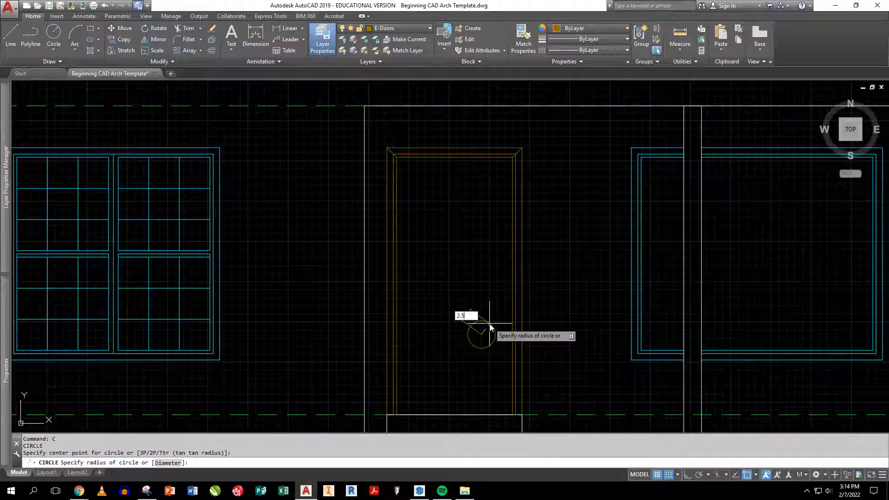
{"action": "key", "text": "Return"}
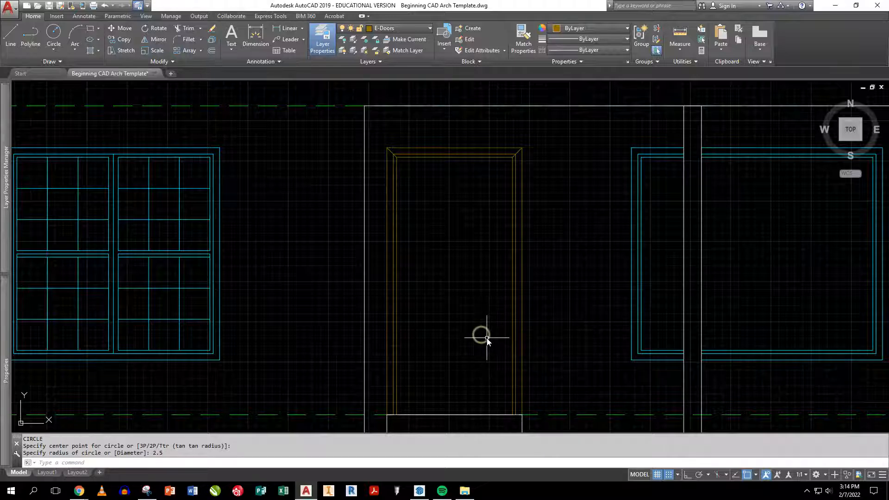
- Draw a circle with a 1.5-inch radius for the doorknob, concentric with the 2.5-inch circle on the door
{"action": "key", "text": "Return"}
{"action": "left_click", "coordinate": [483, 335]}
{"action": "type", "text": "1.5"}
{"action": "key", "text": "Return"}
{"action": "scroll", "coordinate": [490, 330], "scroll_direction": "up", "scroll_amount": 4}
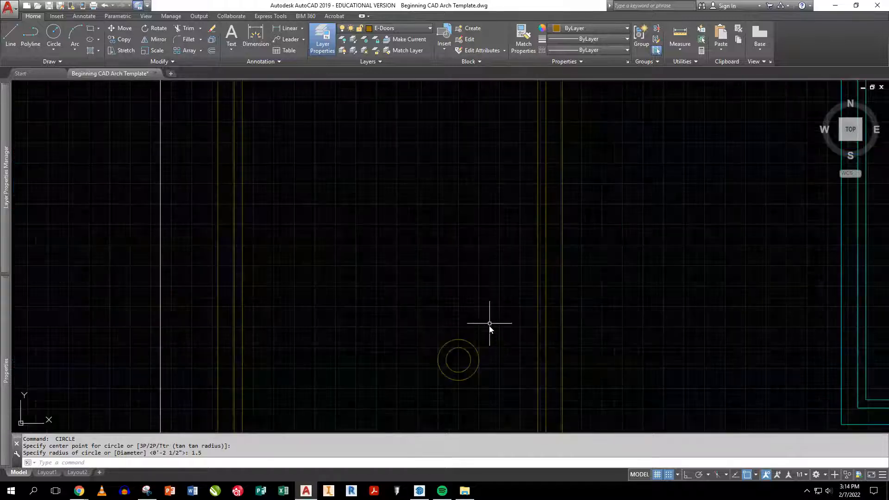
- Erase the outer 2.5-inch-radius circle around the doorknob circle
{"action": "left_click", "coordinate": [478, 348]}
{"action": "type", "text": "e"}
{"action": "key", "text": "Return"}
{"action": "scroll", "coordinate": [485, 366], "scroll_direction": "down", "scroll_amount": 3}
{"action": "scroll", "coordinate": [448, 310], "scroll_direction": "up", "scroll_amount": 5}
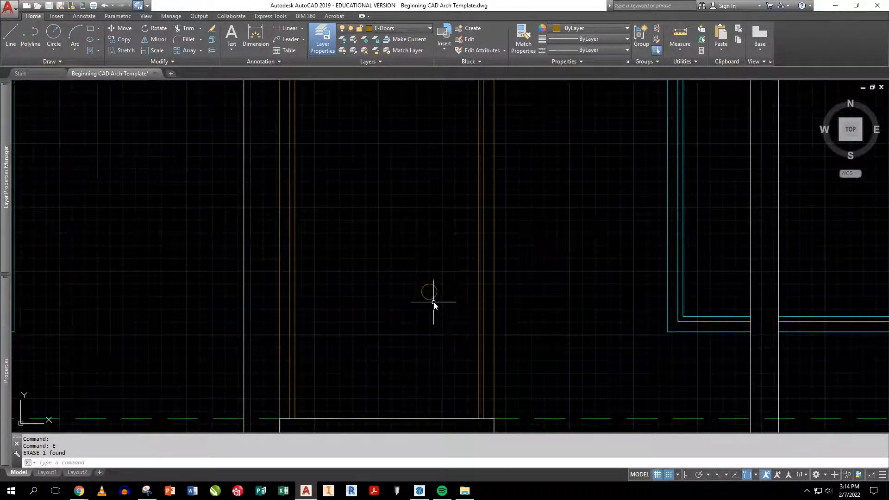
- Move the doorknob circle by its center onto the lower-right corner of the door panel
{"action": "left_click_drag", "start_coordinate": [436, 306], "coordinate": [416, 283]}
{"action": "key", "text": "Return"}
{"action": "left_click", "coordinate": [429, 292]}
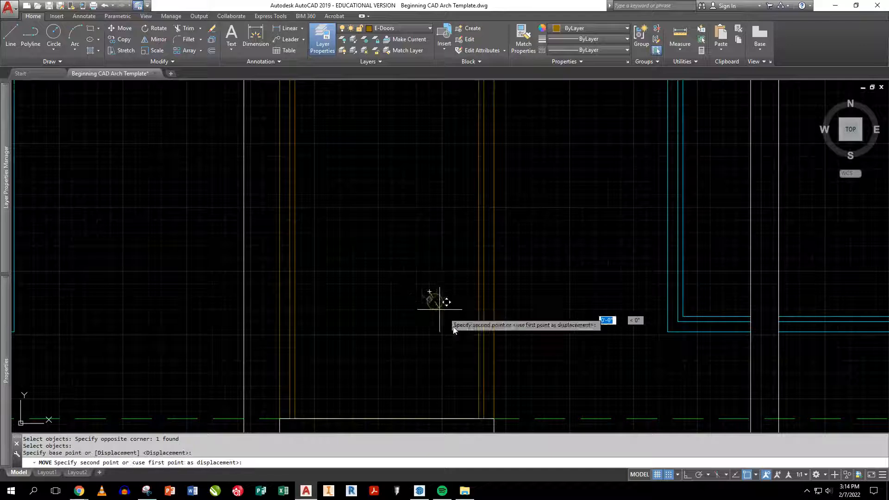
{"action": "left_click", "coordinate": [480, 419]}
- Move the doorknob circle 2 inches left of the door panel's right edge
{"action": "key", "text": "Return"}
{"action": "left_click", "coordinate": [479, 427]}
{"action": "key", "text": "Return"}
{"action": "left_click", "coordinate": [452, 380]}
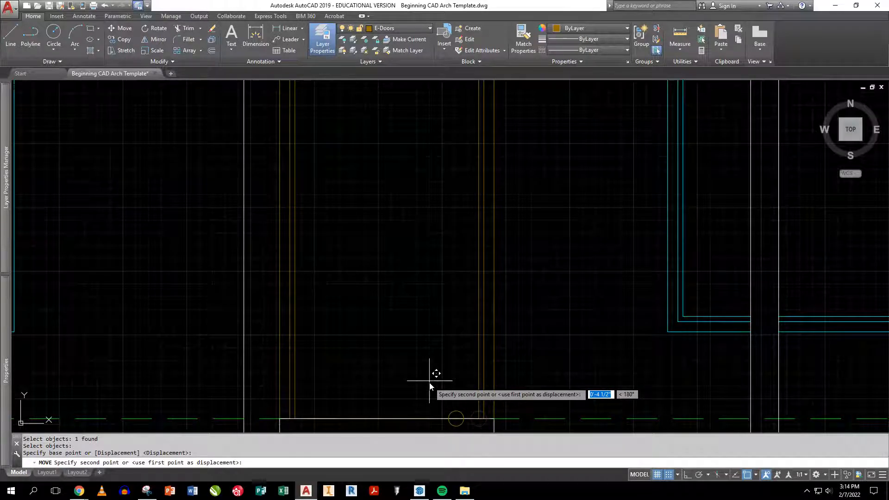
{"action": "type", "text": "2"}
{"action": "key", "text": "Return"}
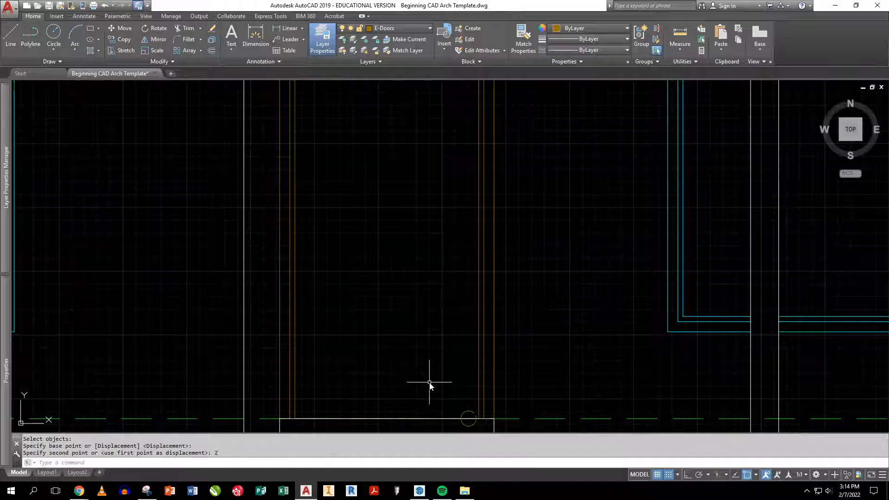
- Move the doorknob circle 36 inches straight up from the bottom of the door
{"action": "key", "text": "Return"}
{"action": "left_click", "coordinate": [469, 411]}
{"action": "key", "text": "Return"}
{"action": "left_click", "coordinate": [460, 391]}
{"action": "type", "text": "36"}
{"action": "key", "text": "Return"}
- Move the doorknob circle 1 inch farther left, away from the door's right edge
{"action": "scroll", "coordinate": [465, 315], "scroll_direction": "down", "scroll_amount": 3}
{"action": "key", "text": "Return"}
{"action": "left_click", "coordinate": [467, 264]}
{"action": "key", "text": "Return"}
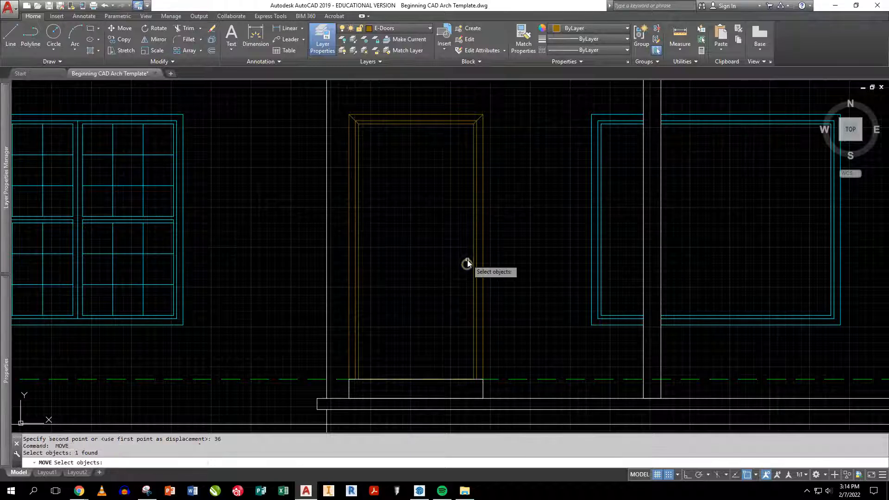
{"action": "left_click", "coordinate": [467, 264]}
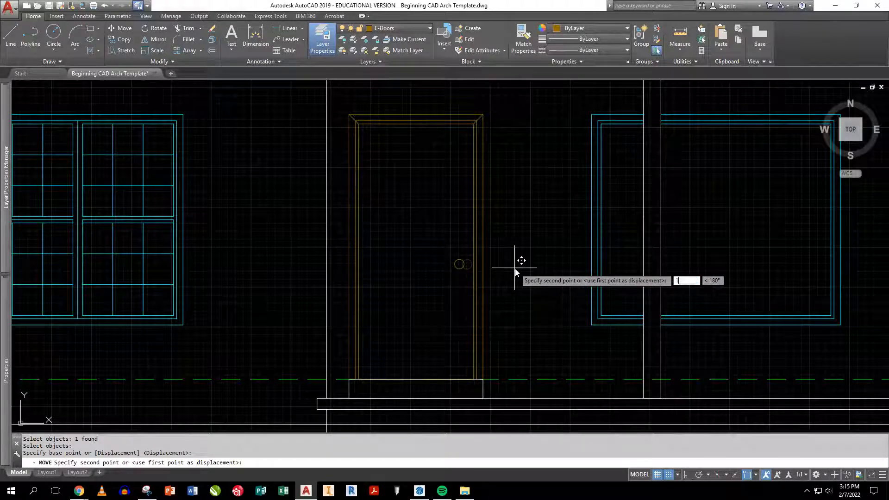
{"action": "type", "text": "1"}
{"action": "key", "text": "Return"}
{"action": "scroll", "coordinate": [515, 271], "scroll_direction": "down", "scroll_amount": 3}
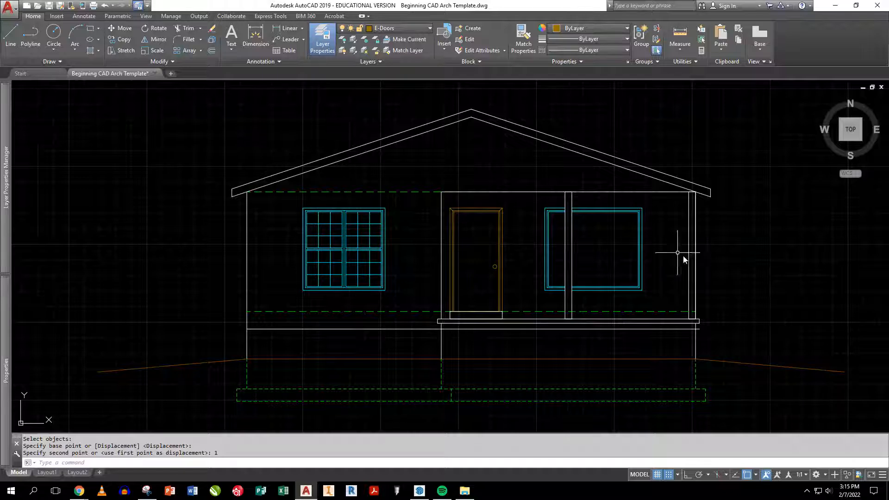
- Trim the short end of the horizontal line below the porch deck that overhangs the right wall line
{"action": "key", "text": "Escape"}
{"action": "type", "text": "tr"}
{"action": "key", "text": "Return"}
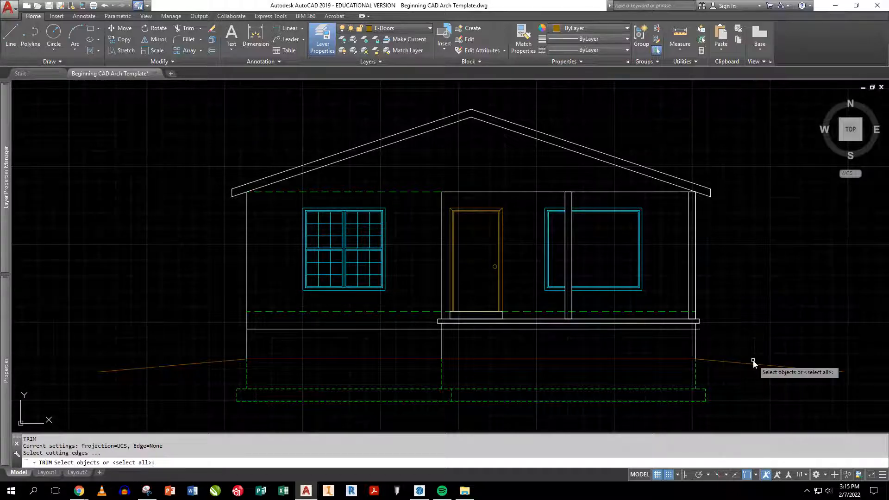
{"action": "key", "text": "Return"}
{"action": "double_click", "coordinate": [699, 328]}
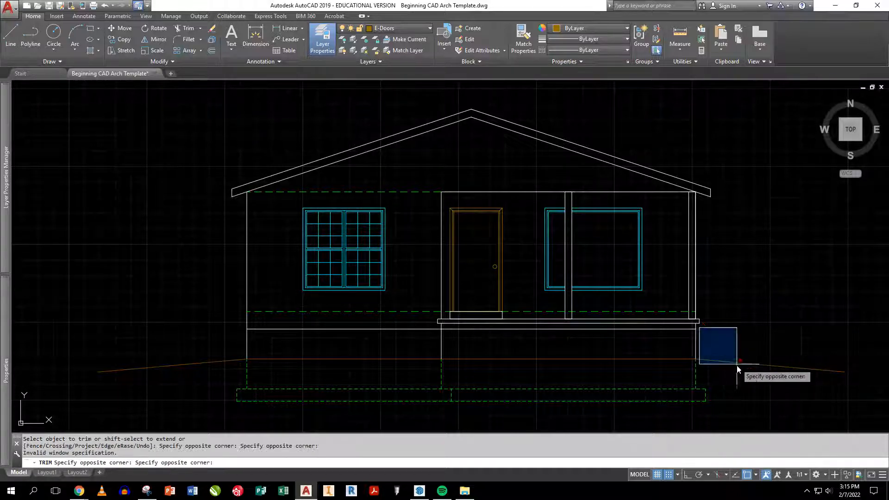
{"action": "left_click", "coordinate": [710, 349]}
{"action": "key", "text": "Escape"}
{"action": "key", "text": "Escape"}
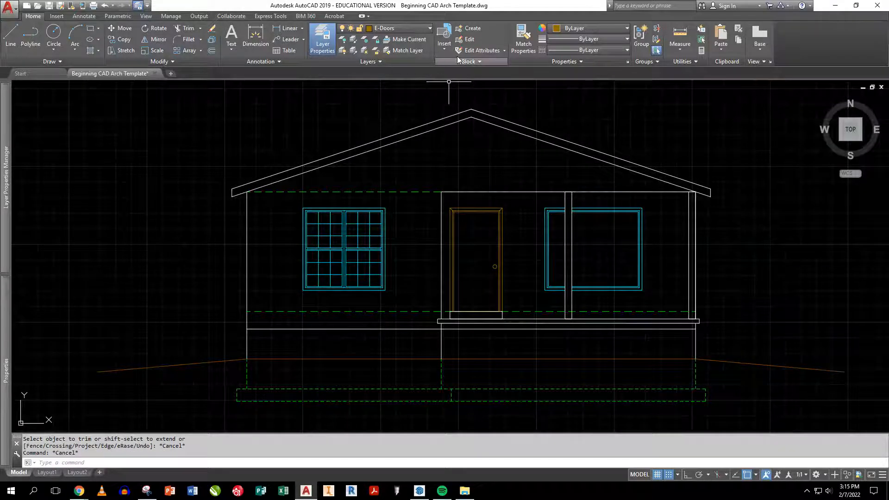
- Turn on the E-Construction layer and make it current
{"action": "left_click", "coordinate": [399, 27]}
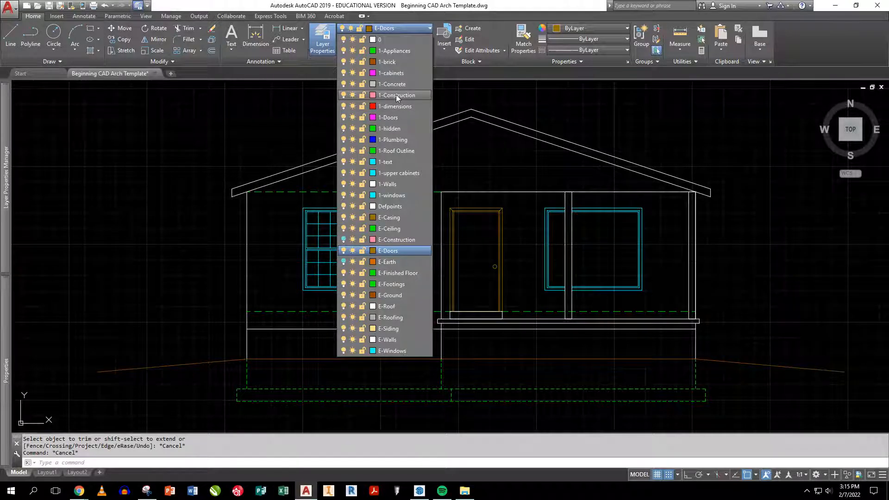
{"action": "left_click", "coordinate": [396, 94]}
{"action": "left_click", "coordinate": [406, 28]}
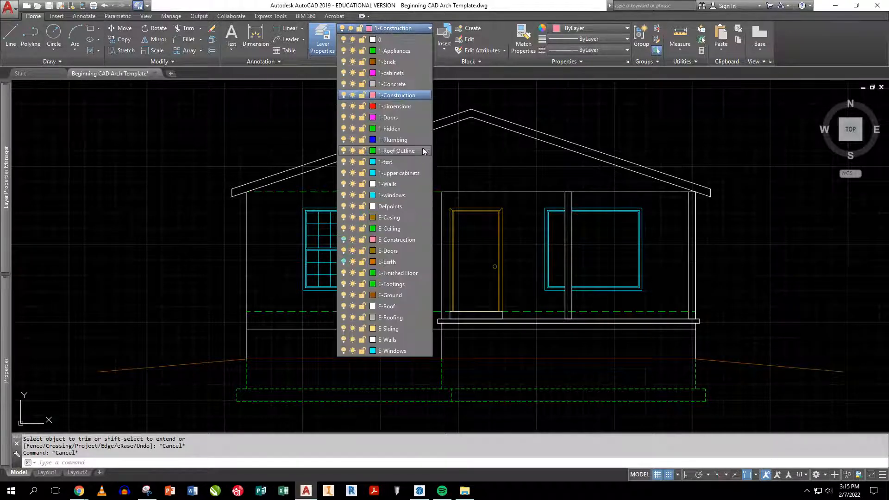
{"action": "left_click", "coordinate": [390, 240]}
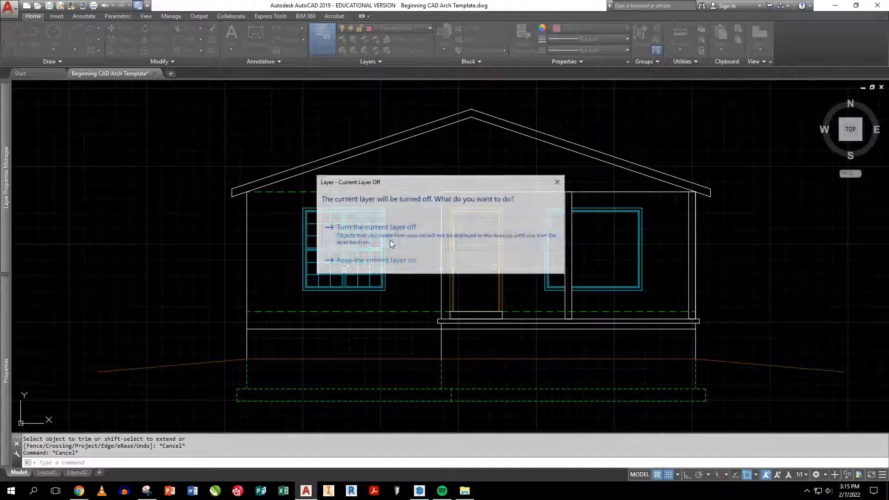
{"action": "left_click", "coordinate": [370, 262]}
{"action": "scroll", "coordinate": [375, 255], "scroll_direction": "down", "scroll_amount": 3}
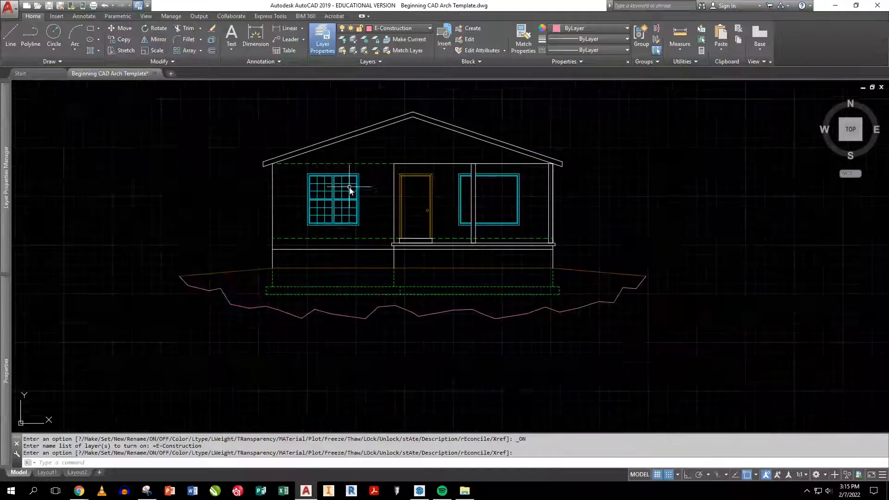
{"action": "scroll", "coordinate": [458, 266], "scroll_direction": "up", "scroll_amount": 5}
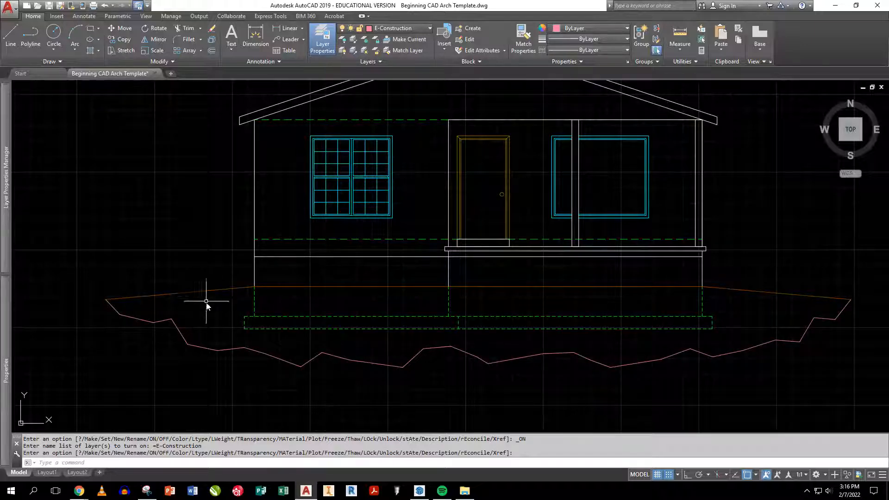
- Turn off the E-Finished Floor layer by picking the dashed floor line
{"action": "left_click", "coordinate": [362, 45]}
{"action": "left_click", "coordinate": [415, 239]}
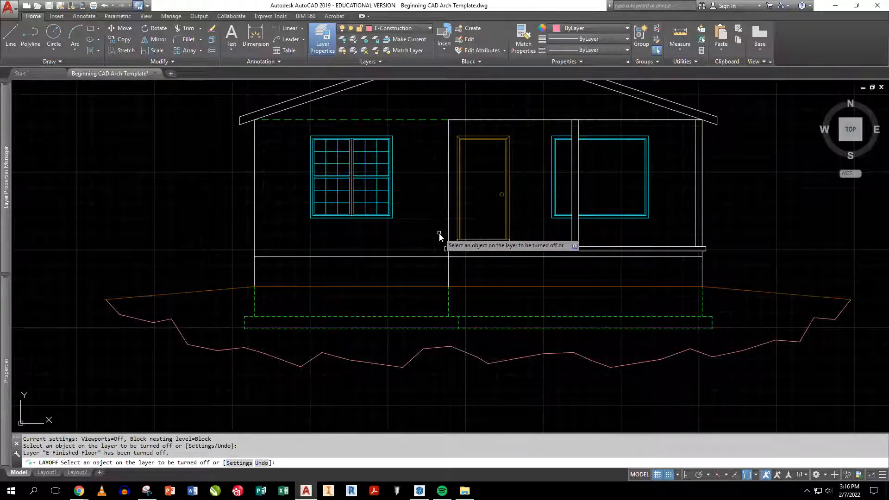
{"action": "key", "text": "Escape"}
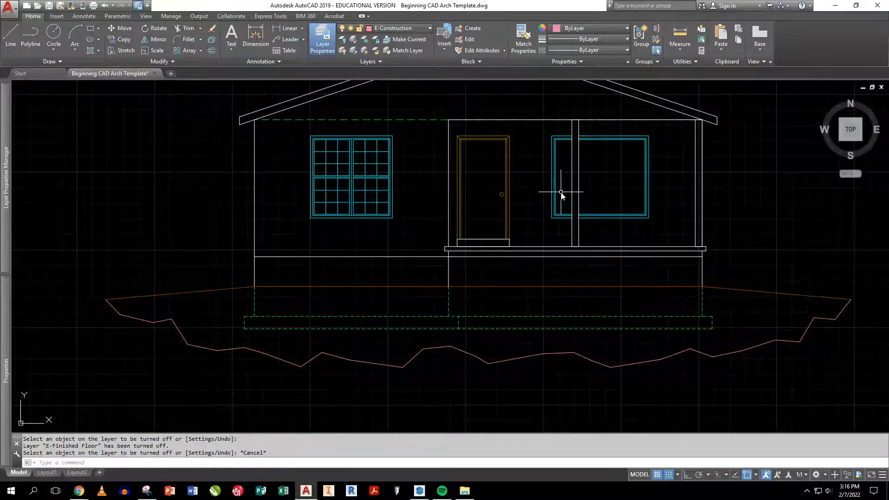
{"action": "mouse_move", "coordinate": [480, 168]}
{"action": "middle_mouse_down"}
{"action": "mouse_move", "coordinate": [459, 190]}
{"action": "mouse_move", "coordinate": [420, 202]}
{"action": "middle_mouse_up"}
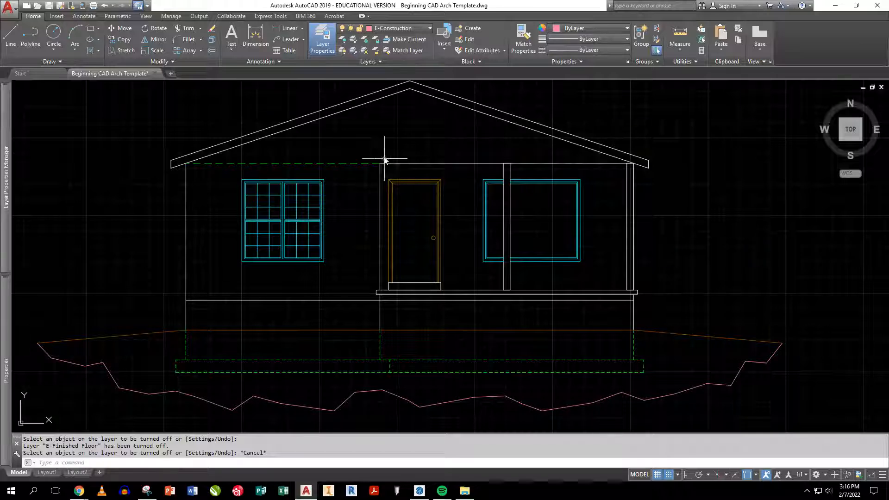
{"action": "left_click", "coordinate": [392, 28]}
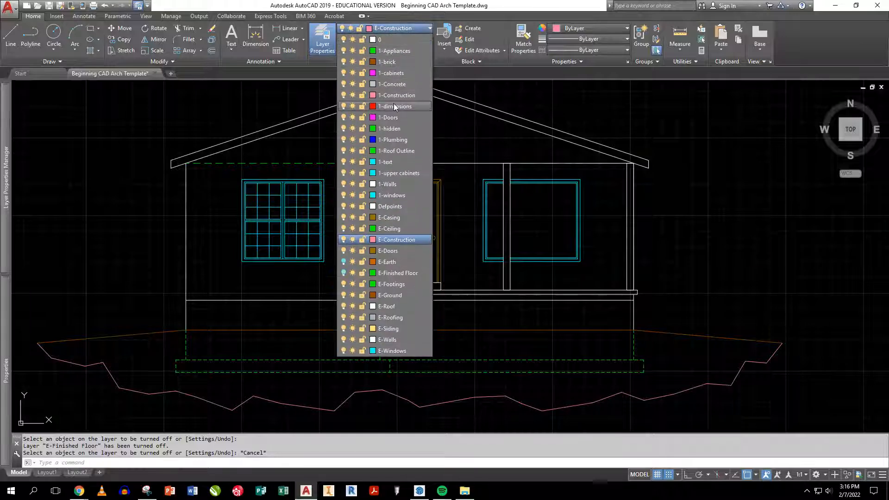
{"action": "key", "text": "Escape"}
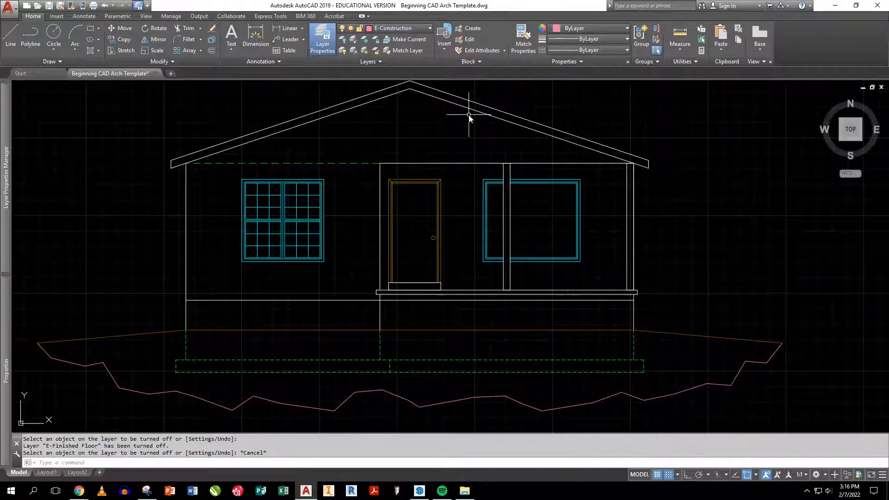
- Start a hatch covering both porch wall areas beside the post and the wall around the left window
{"action": "type", "text": "h"}
{"action": "key", "text": "Return"}
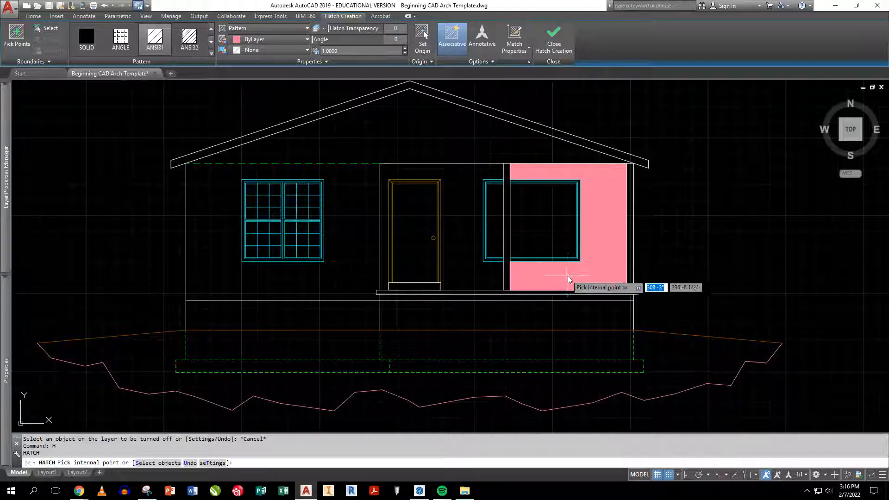
{"action": "left_click", "coordinate": [470, 188]}
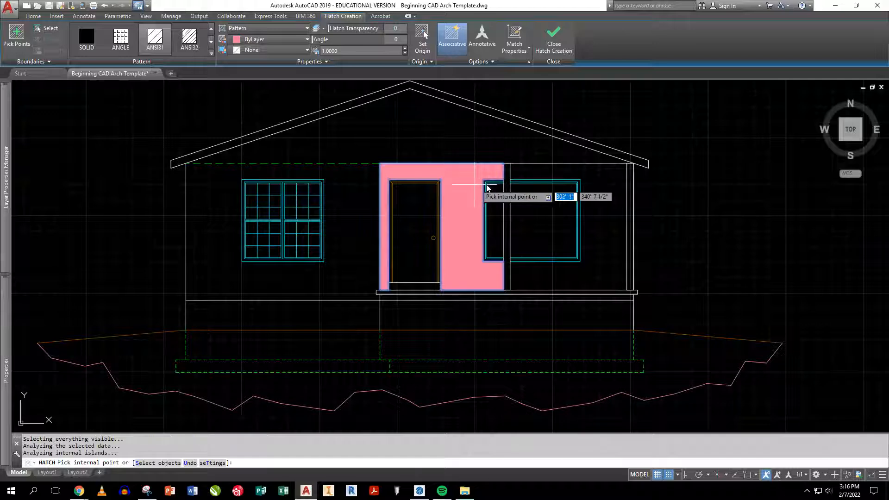
{"action": "left_click", "coordinate": [595, 191]}
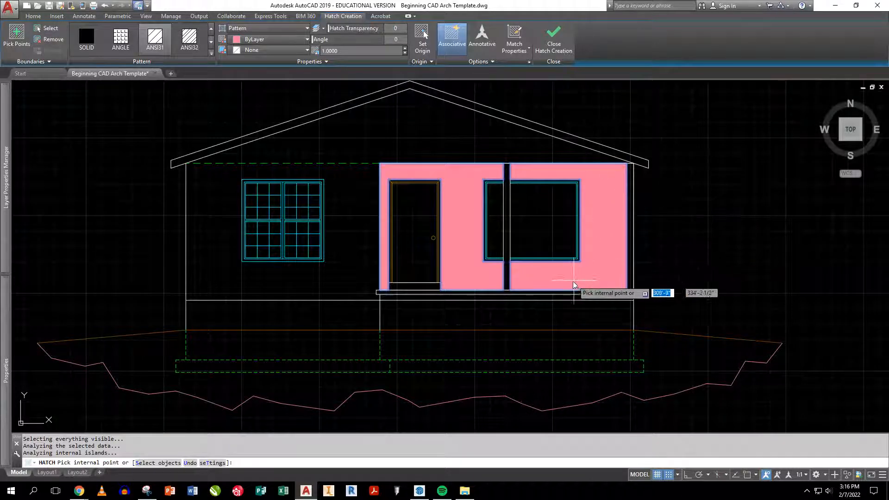
{"action": "left_click", "coordinate": [334, 257]}
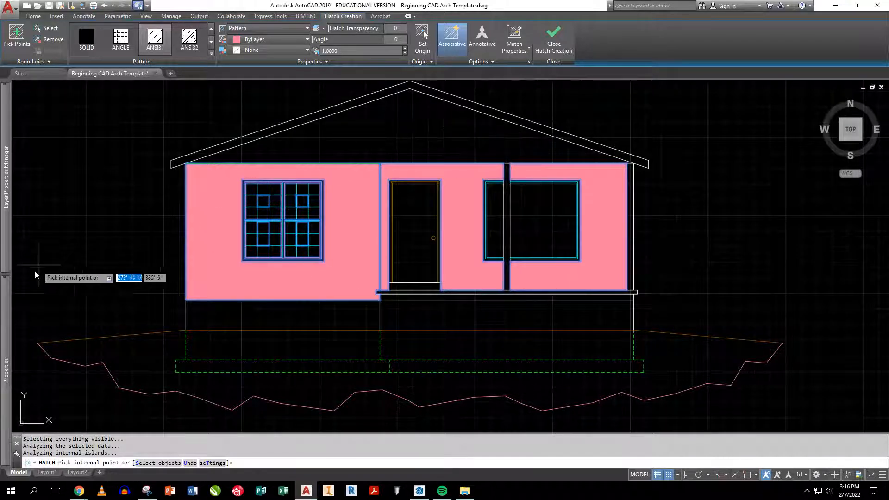
- Set the wall hatch to the AR-BRELM brick pattern with a scale of 2
{"action": "left_click", "coordinate": [157, 44]}
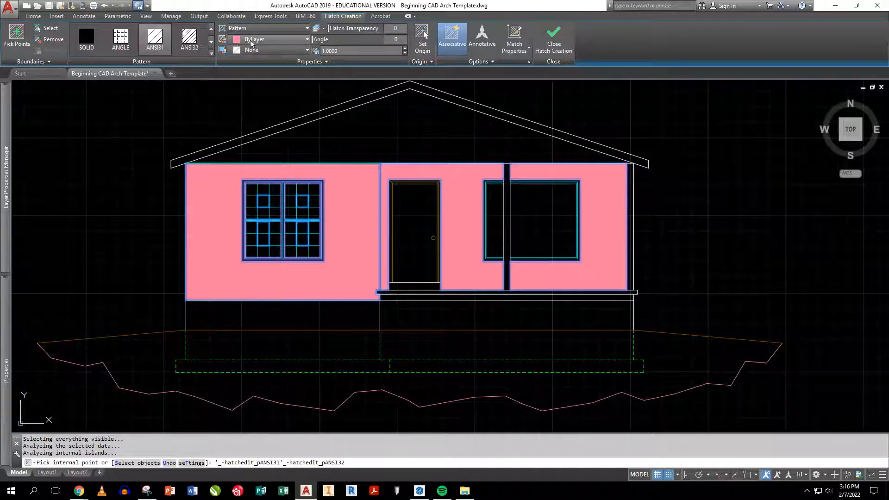
{"action": "left_click", "coordinate": [160, 40]}
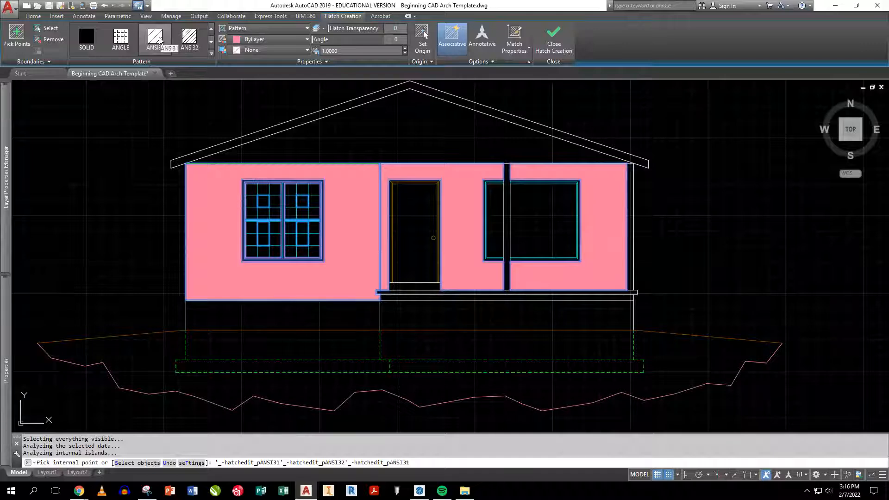
{"action": "left_click", "coordinate": [211, 55]}
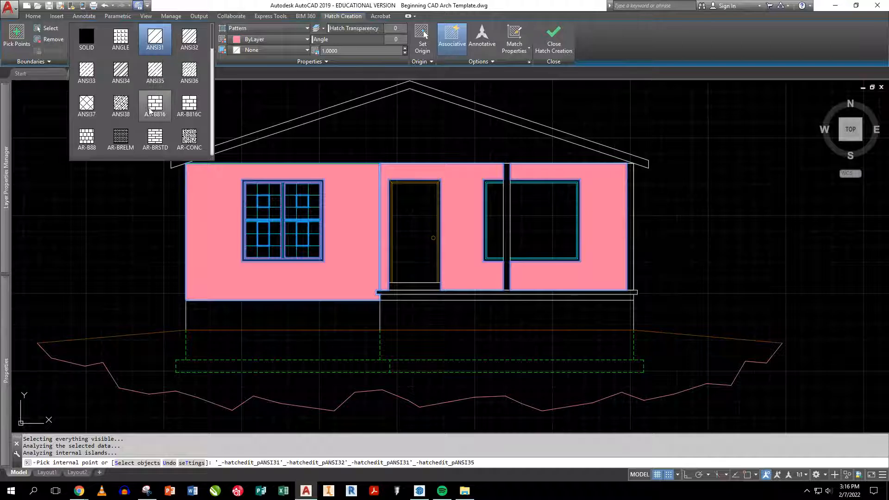
{"action": "left_click", "coordinate": [118, 138]}
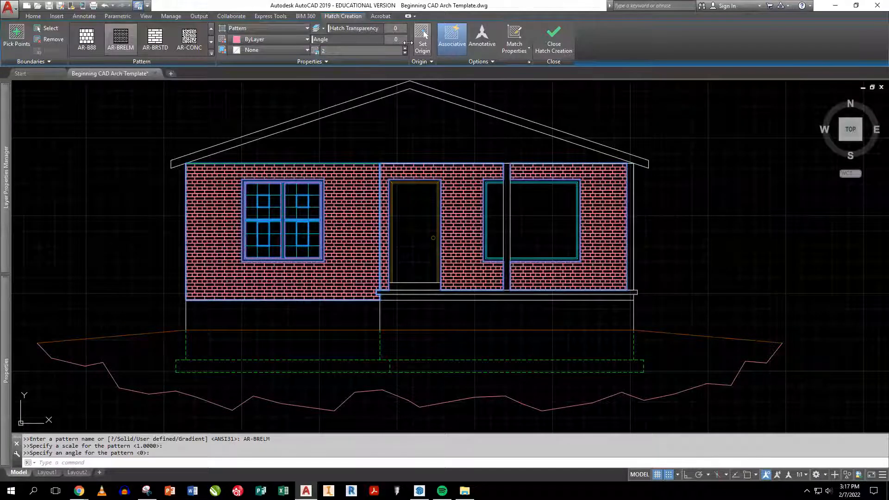
{"action": "key", "text": "Return"}
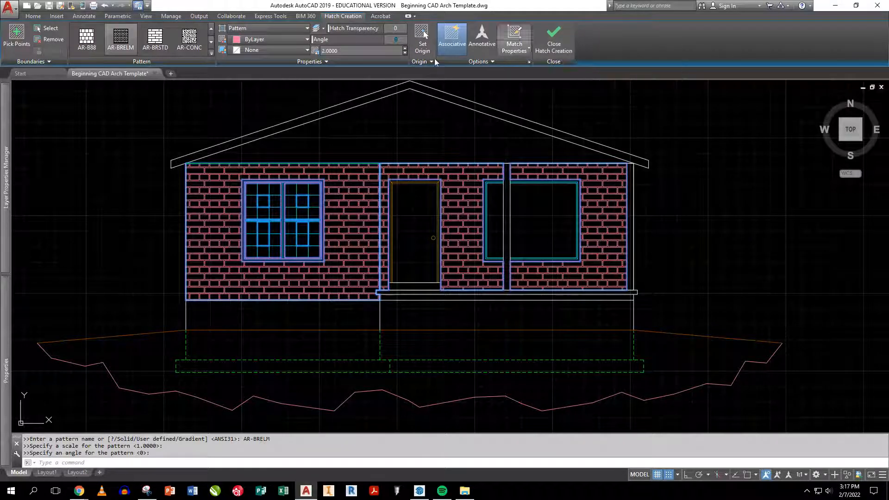
- Try the AR-BRSTD, AR-CONC, AR-RSHKE and AR-RROOF patterns on the wall hatch
{"action": "left_click", "coordinate": [156, 38]}
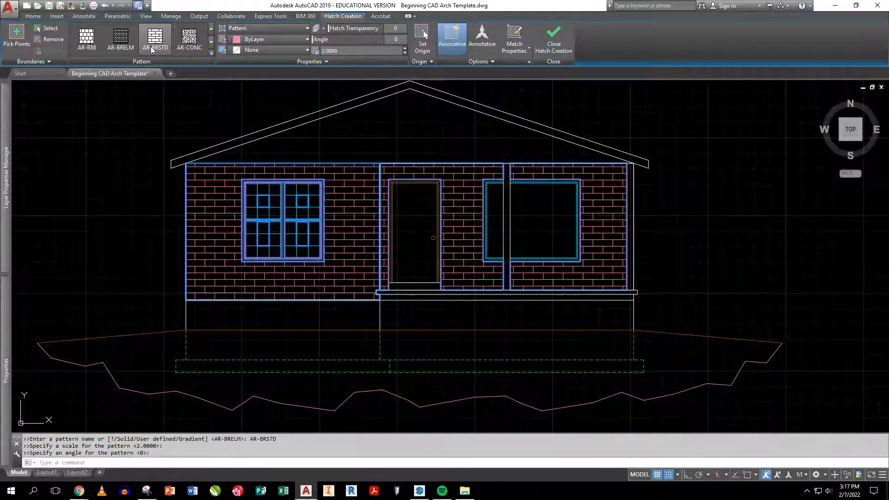
{"action": "left_click", "coordinate": [189, 38]}
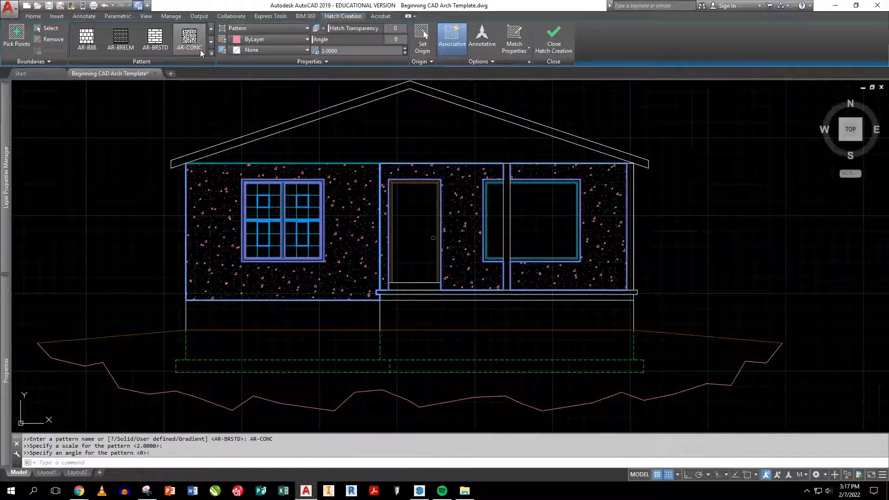
{"action": "left_click", "coordinate": [211, 43]}
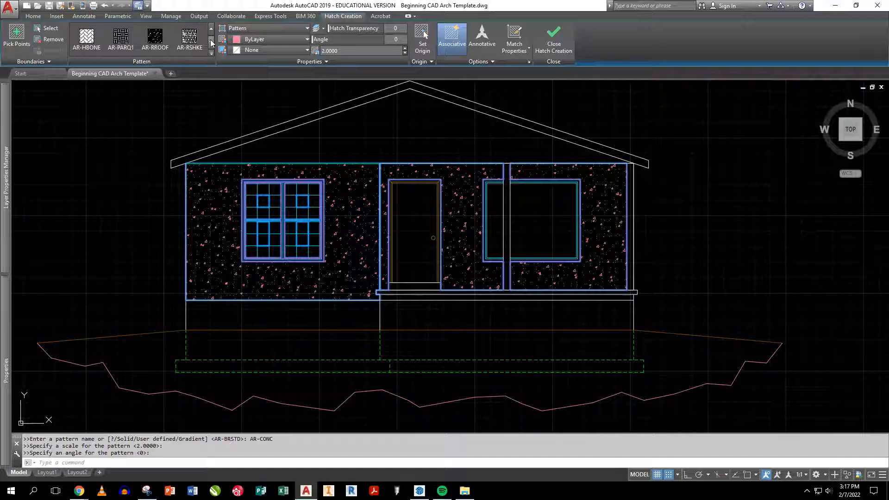
{"action": "left_click", "coordinate": [192, 42]}
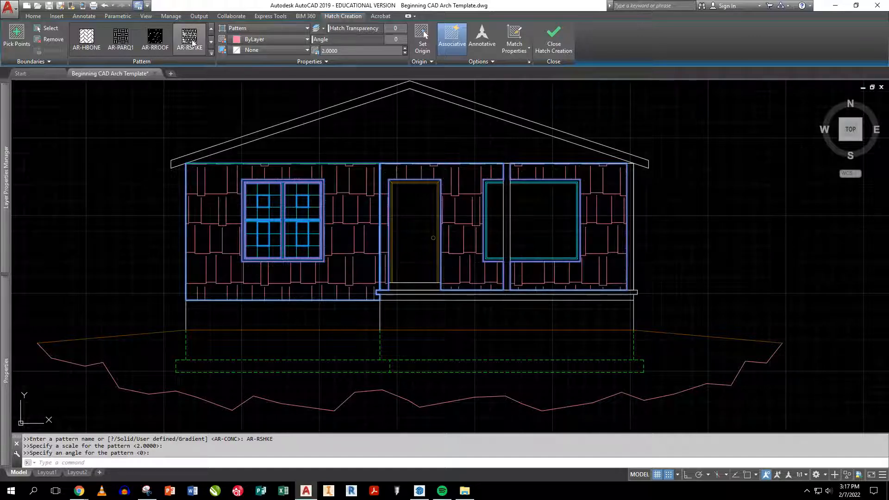
{"action": "left_click", "coordinate": [171, 41]}
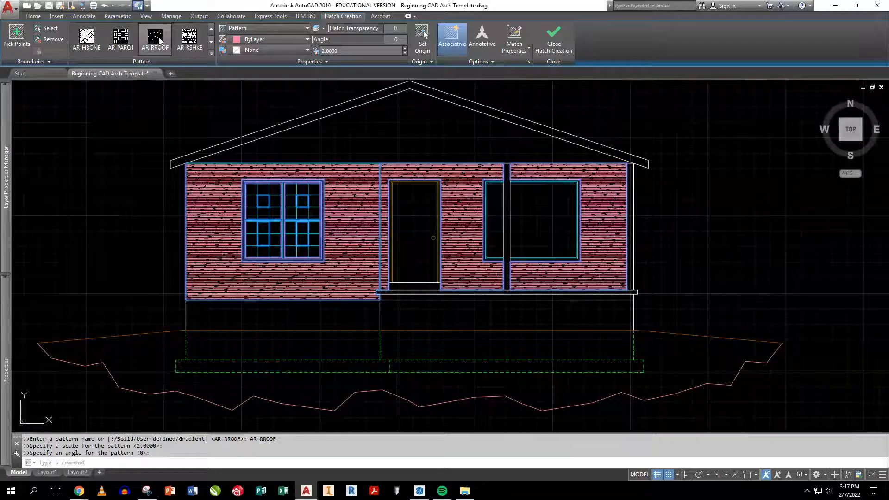
- Look through the available hatch patterns for one that suits the exterior wall siding
{"action": "left_click", "coordinate": [211, 43]}
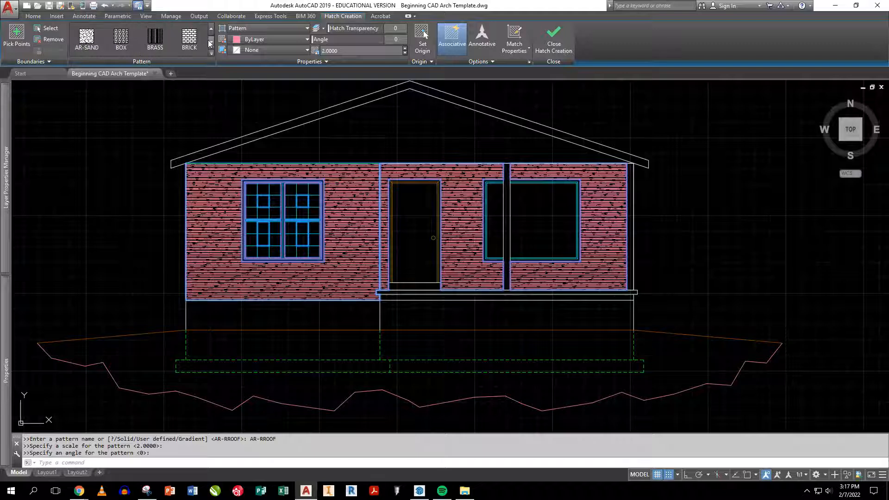
{"action": "left_click", "coordinate": [211, 43]}
{"action": "left_click", "coordinate": [211, 42]}
{"action": "left_click", "coordinate": [212, 42]}
{"action": "left_click", "coordinate": [212, 41]}
{"action": "left_click", "coordinate": [211, 37]}
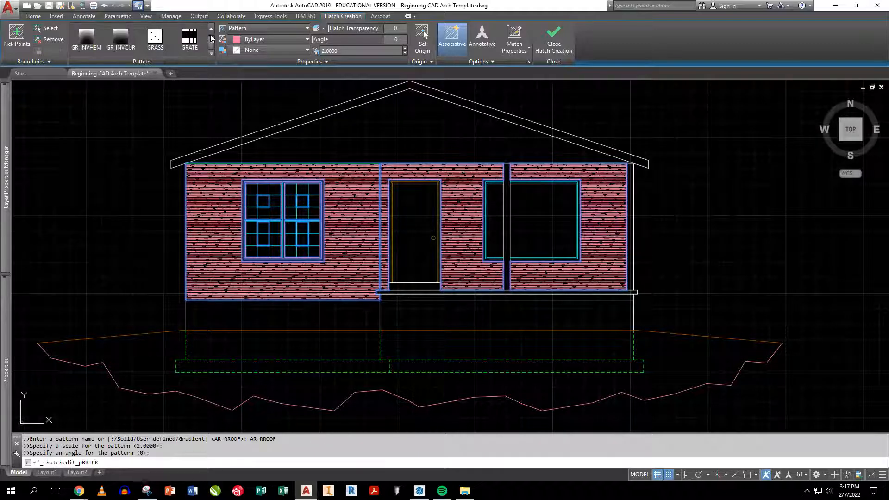
{"action": "left_click", "coordinate": [211, 52]}
{"action": "scroll", "coordinate": [168, 113], "scroll_direction": "down", "scroll_amount": 10}
{"action": "scroll", "coordinate": [165, 114], "scroll_direction": "down", "scroll_amount": 1}
{"action": "scroll", "coordinate": [164, 114], "scroll_direction": "up", "scroll_amount": 8}
{"action": "scroll", "coordinate": [164, 114], "scroll_direction": "down", "scroll_amount": 7}
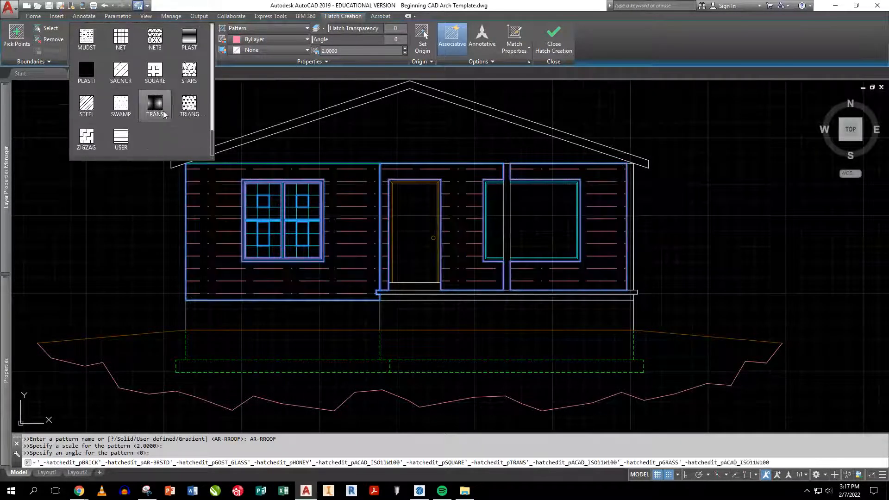
{"action": "scroll", "coordinate": [163, 111], "scroll_direction": "up", "scroll_amount": 7}
{"action": "scroll", "coordinate": [163, 102], "scroll_direction": "up", "scroll_amount": 8}
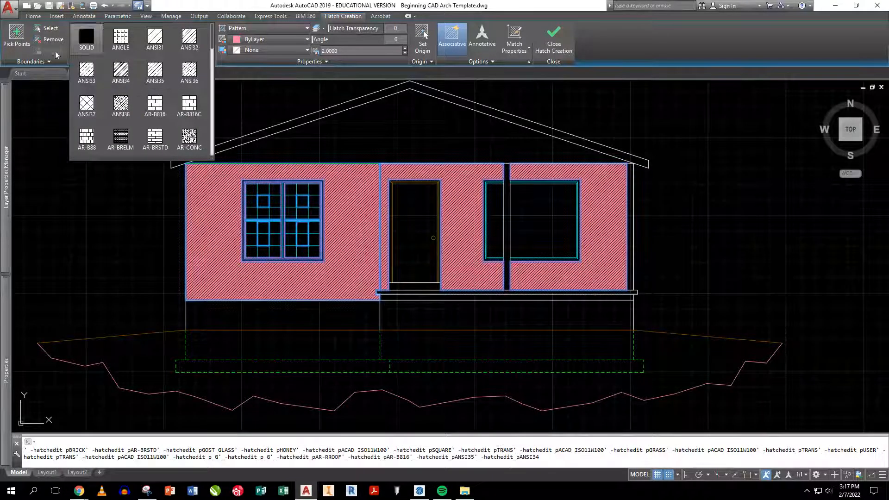
- Set the wall hatch to the ANSI34 pattern with an angle of 45 and a scale of 24
{"action": "left_click", "coordinate": [117, 67]}
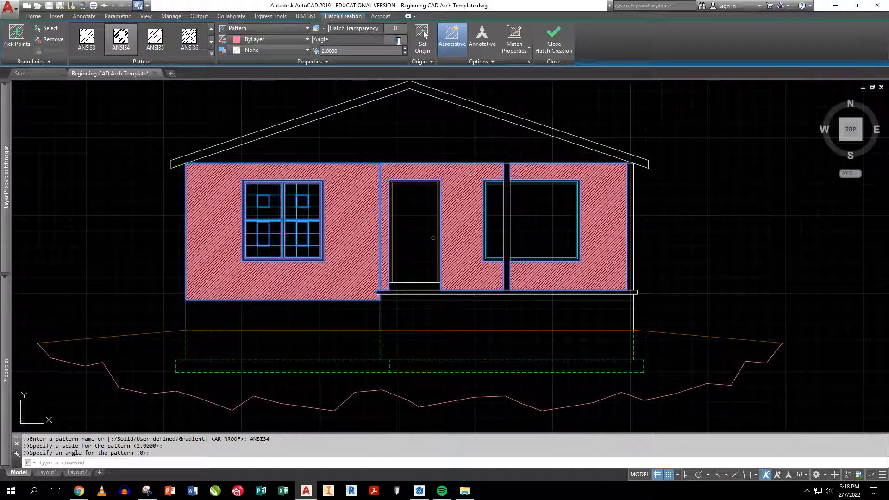
{"action": "type", "text": "5"}
{"action": "key", "text": "Return"}
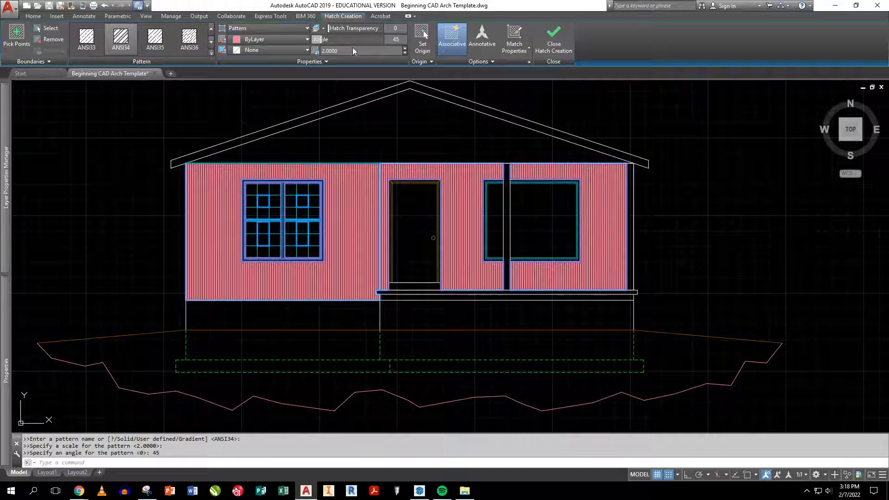
{"action": "left_click_drag", "start_coordinate": [352, 51], "coordinate": [313, 56]}
{"action": "type", "text": "24"}
{"action": "key", "text": "Return"}
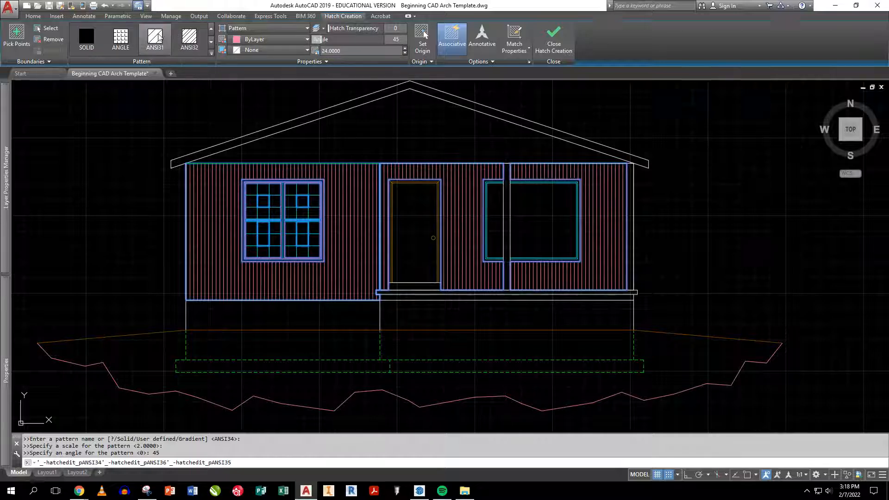
- Switch the wall hatch to the ANSI32 pattern and set its scale to 48
{"action": "left_click", "coordinate": [211, 27]}
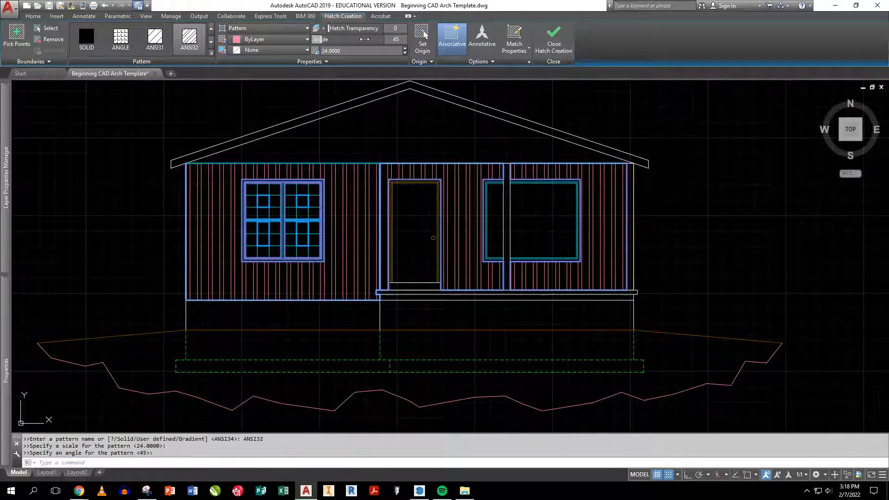
{"action": "left_click", "coordinate": [362, 51]}
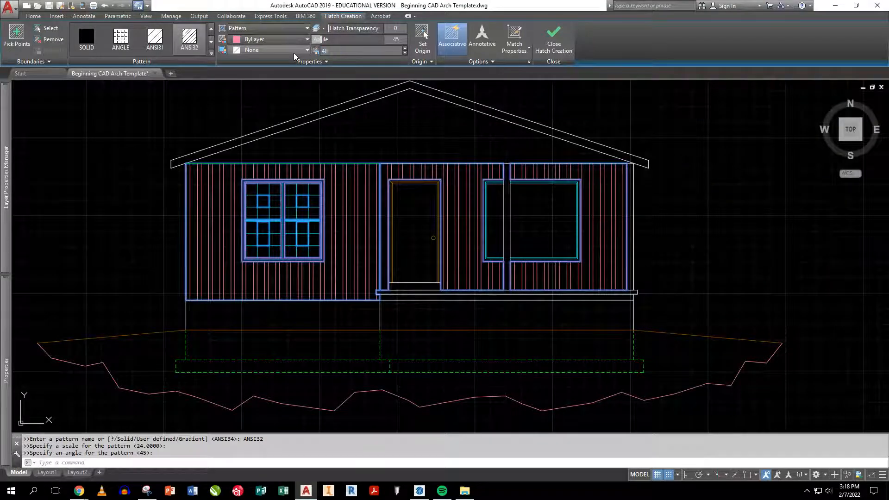
{"action": "type", "text": "48"}
{"action": "key", "text": "Return"}
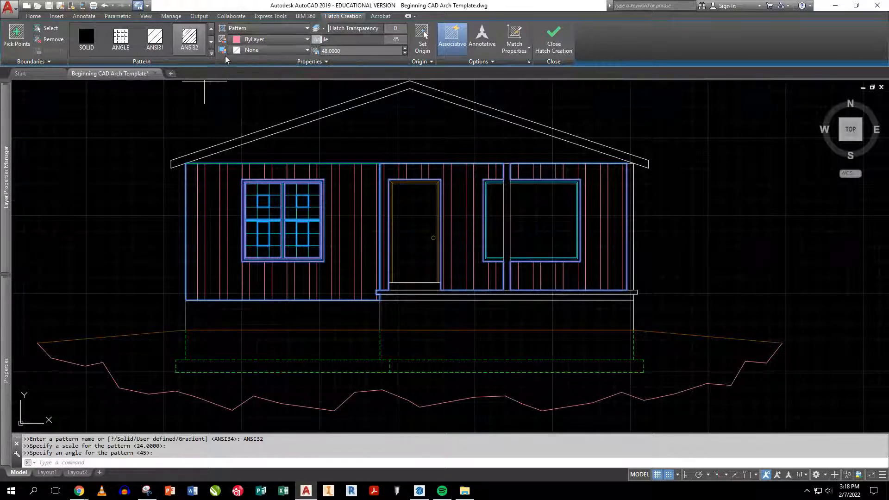
- Change the wall hatch to the ANSI31 pattern at an angle of 315 and finish the hatch
{"action": "left_click", "coordinate": [171, 41]}
{"action": "left_click", "coordinate": [189, 39]}
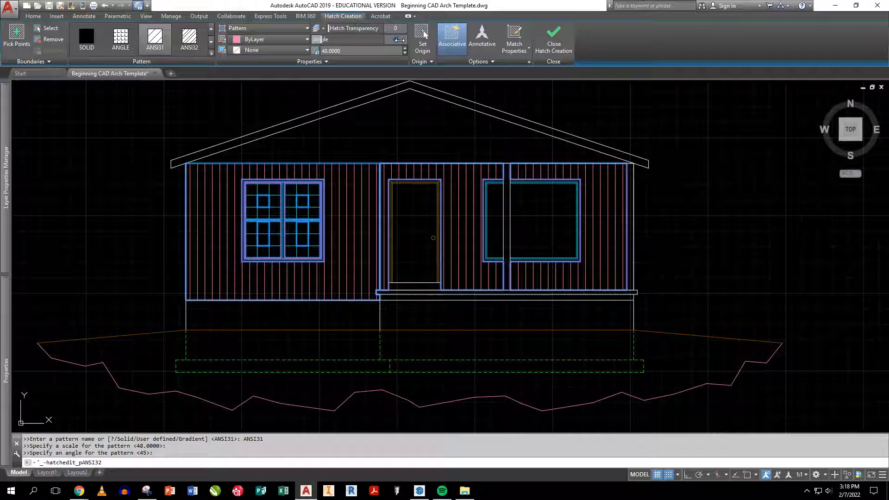
{"action": "left_click", "coordinate": [400, 41]}
{"action": "type", "text": "315"}
{"action": "key", "text": "Return"}
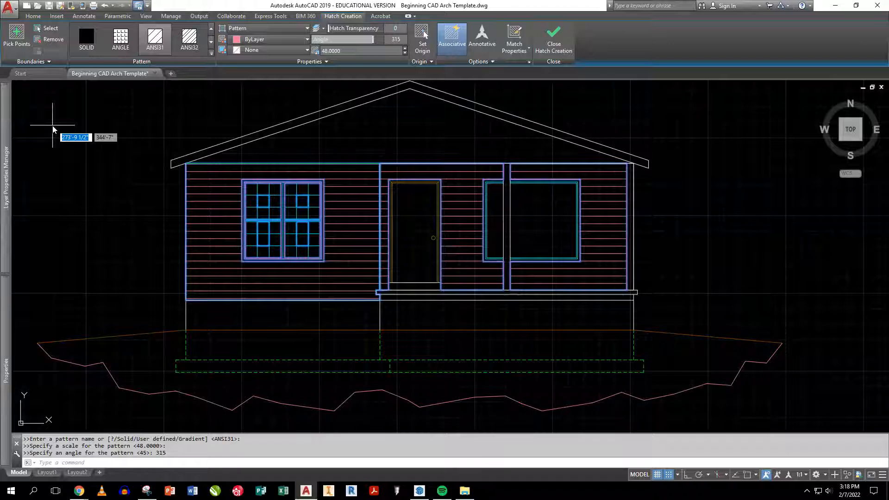
{"action": "left_click", "coordinate": [556, 45]}
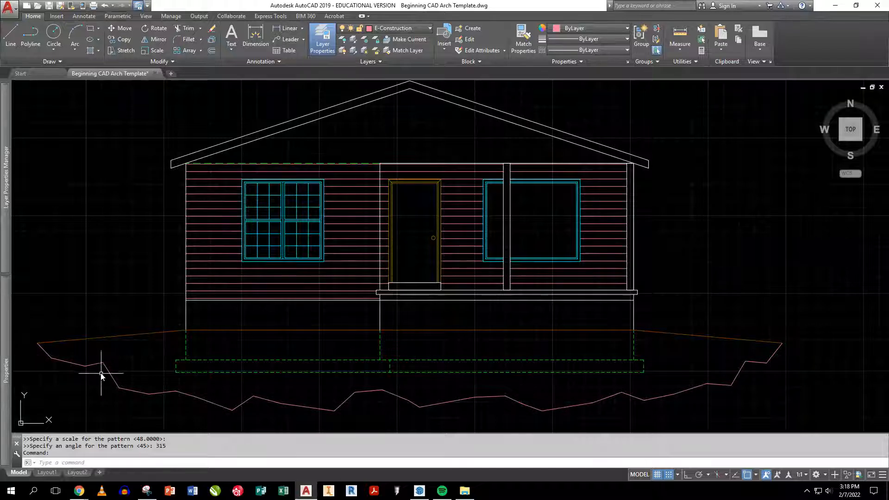
- Turn on the E-Earth layer
{"action": "left_click", "coordinate": [389, 28]}
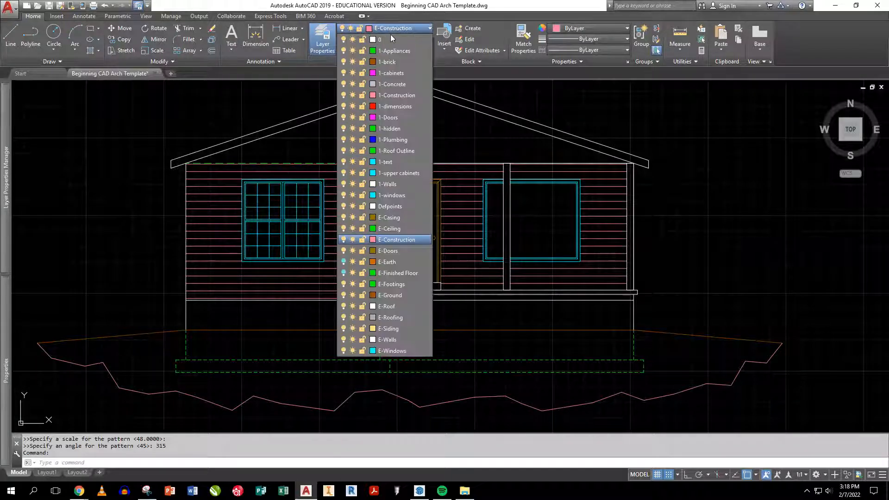
{"action": "left_click", "coordinate": [343, 262]}
{"action": "left_click", "coordinate": [731, 159]}
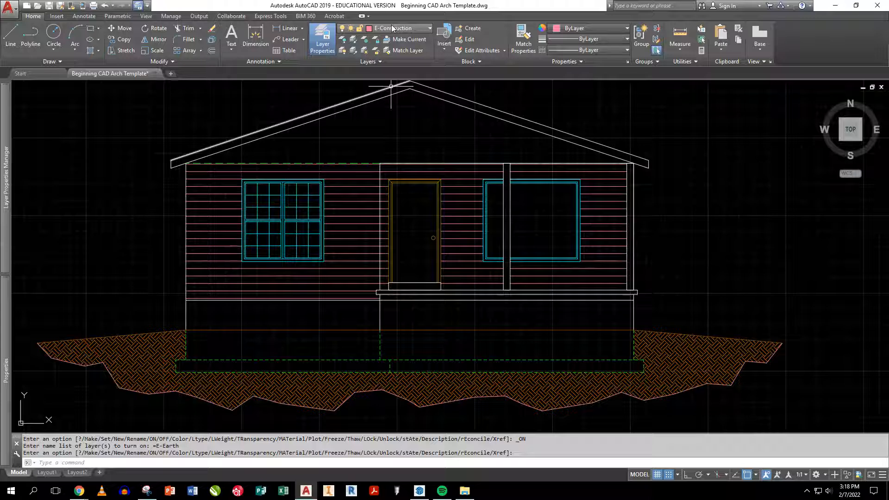
- Move the horizontal wall hatch to the E-Siding layer and clear the selection
{"action": "left_click", "coordinate": [367, 191]}
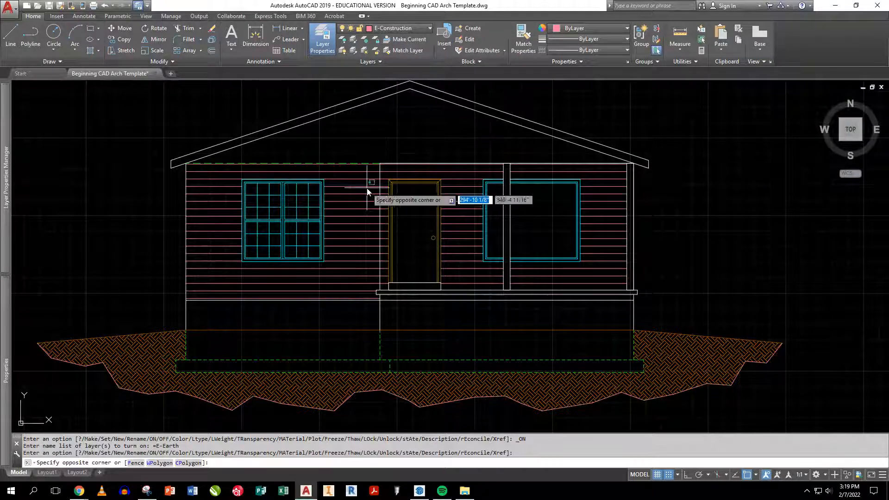
{"action": "left_click", "coordinate": [359, 179]}
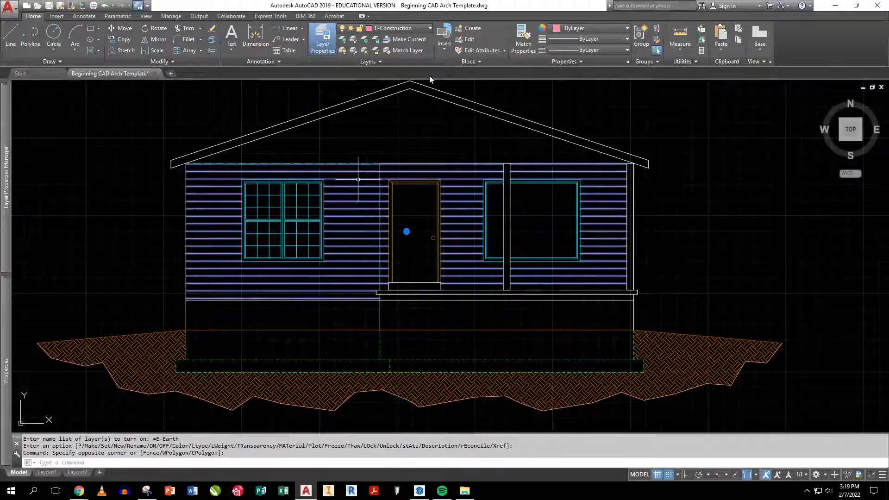
{"action": "left_click", "coordinate": [33, 16]}
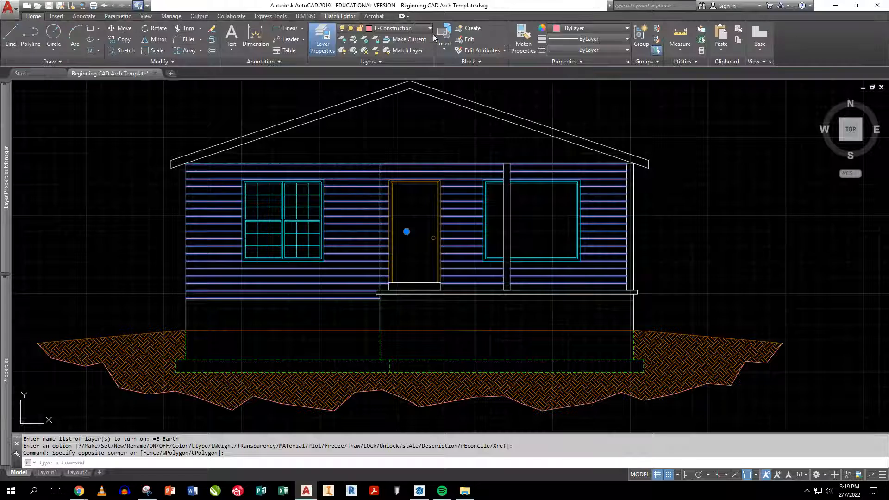
{"action": "left_click", "coordinate": [416, 27]}
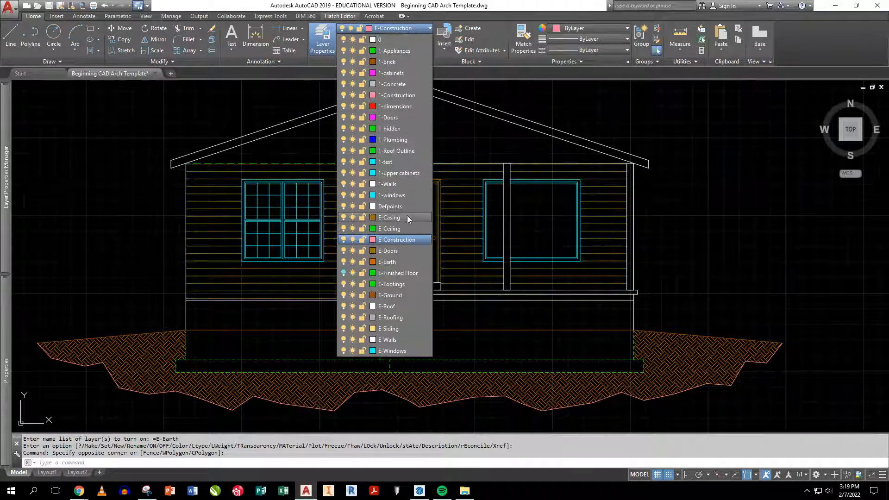
{"action": "left_click", "coordinate": [390, 330]}
{"action": "key", "text": "Escape"}
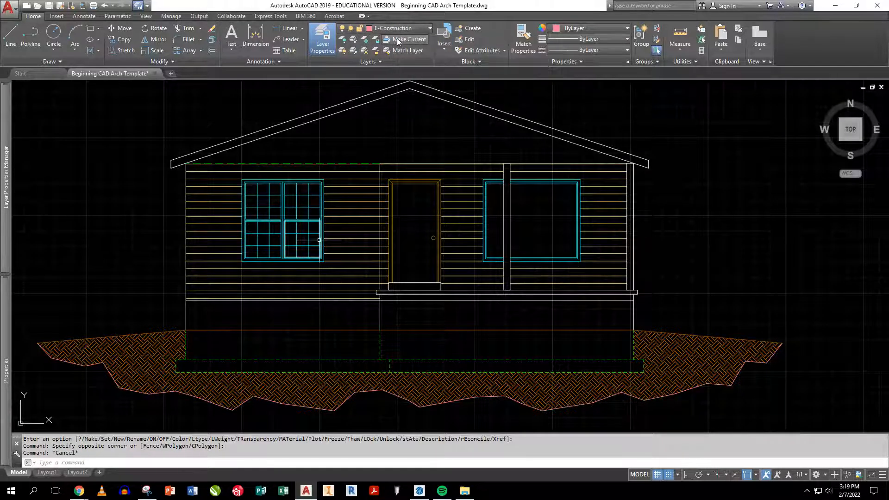
- Make E-Siding the current layer by picking the wall hatch, and turn off the E-Construction layer
{"action": "left_click", "coordinate": [398, 41]}
{"action": "left_click", "coordinate": [349, 175]}
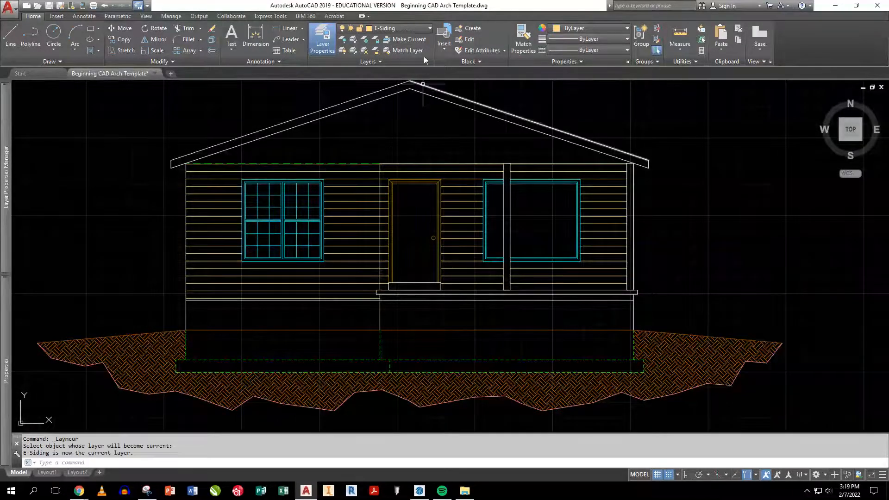
{"action": "left_click", "coordinate": [408, 29]}
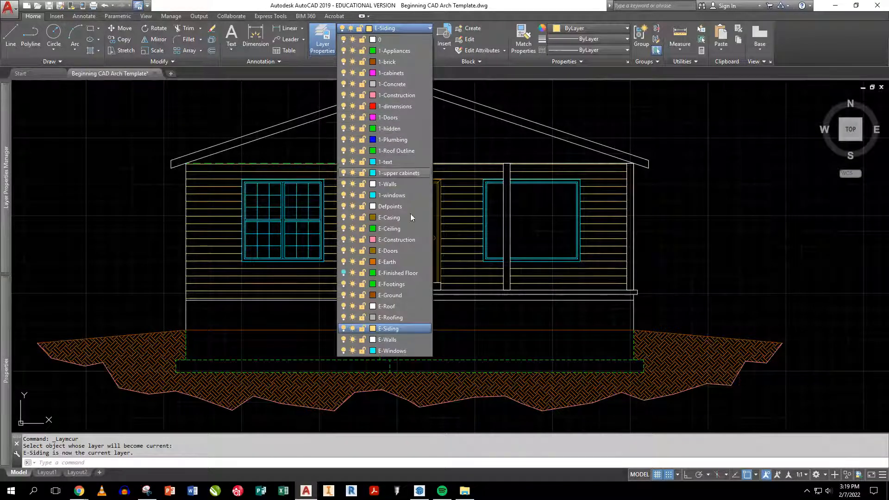
{"action": "left_click", "coordinate": [344, 240]}
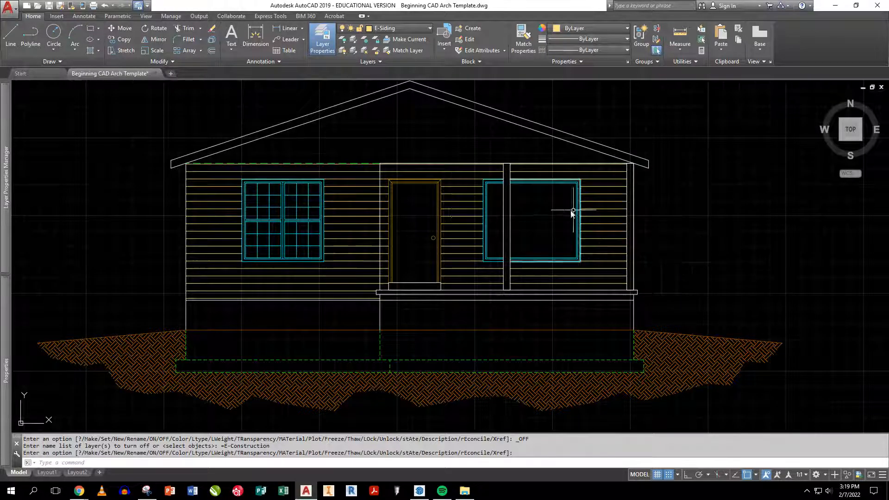
- Make E-Windows the current layer by picking a line of the left window
{"action": "scroll", "coordinate": [272, 200], "scroll_direction": "up", "scroll_amount": 4}
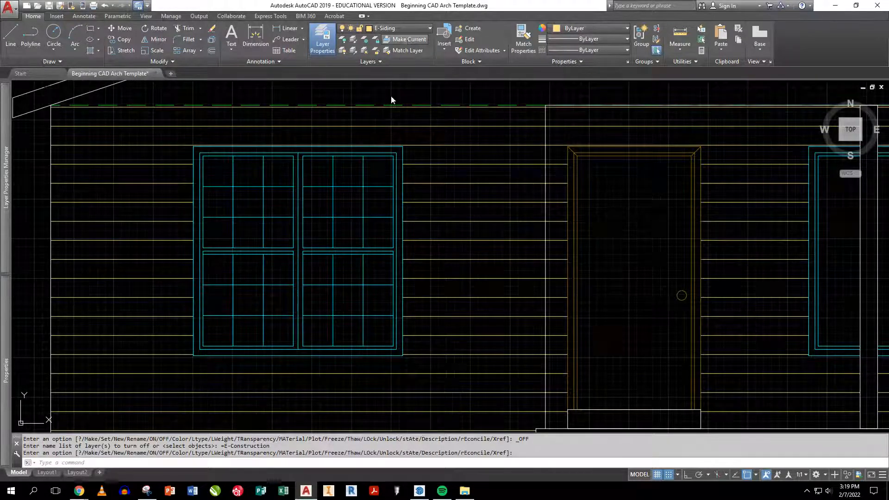
{"action": "left_click", "coordinate": [409, 39]}
{"action": "left_click", "coordinate": [257, 201]}
- Draw a short diagonal line sloping down to the right in the center pane of the left window's upper-left sash
{"action": "middle_click_drag", "start_coordinate": [229, 182], "coordinate": [298, 181]}
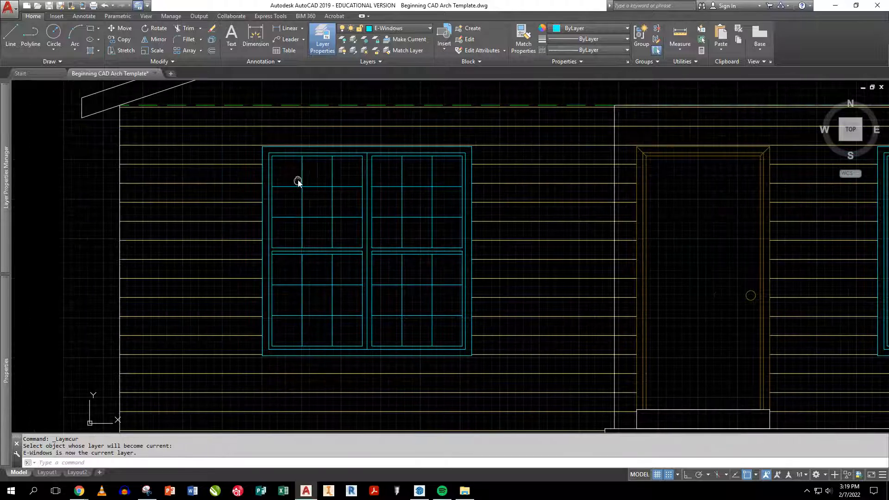
{"action": "scroll", "coordinate": [303, 185], "scroll_direction": "up", "scroll_amount": 2}
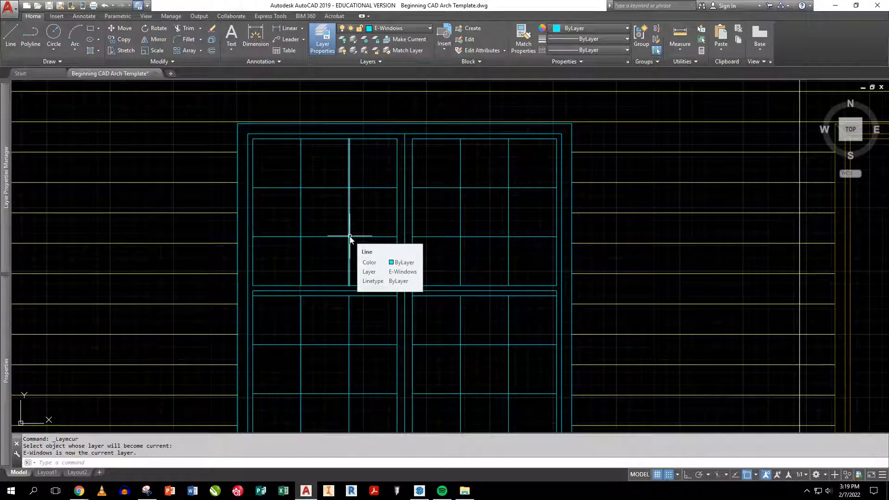
{"action": "type", "text": "l"}
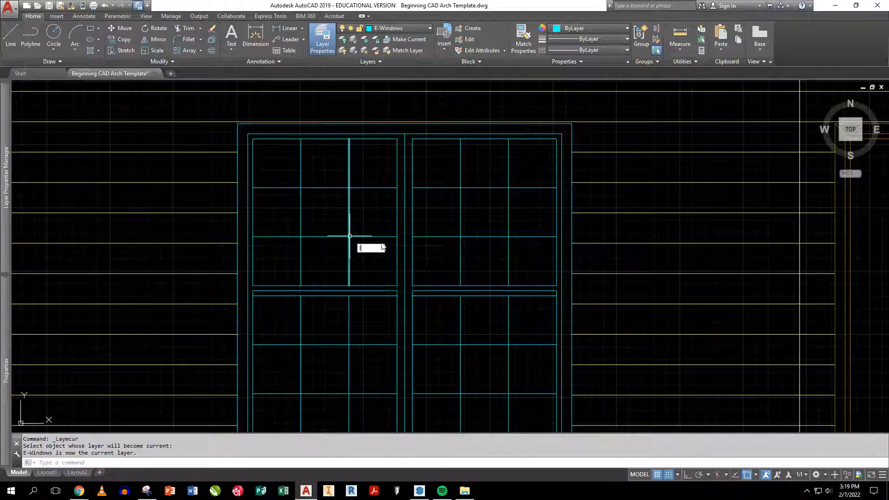
{"action": "key", "text": "Return"}
{"action": "scroll", "coordinate": [315, 205], "scroll_direction": "up", "scroll_amount": 5}
{"action": "left_click", "coordinate": [318, 176]}
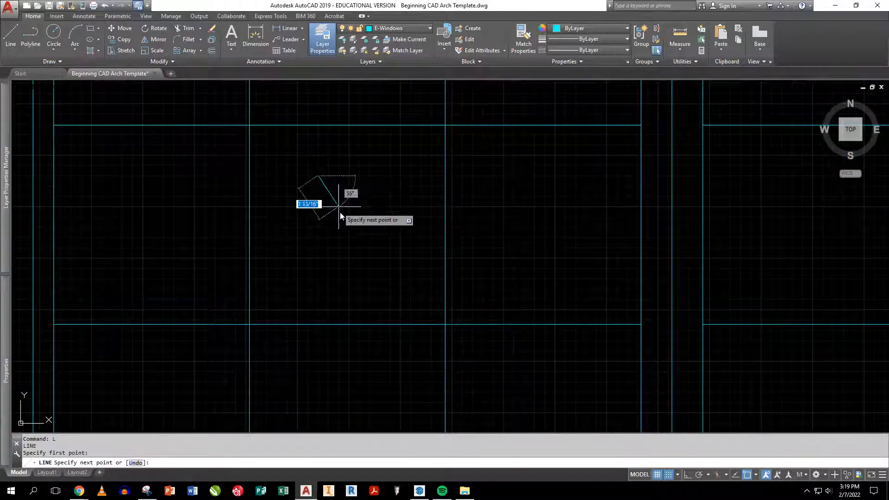
{"action": "left_click", "coordinate": [380, 279]}
{"action": "key", "text": "Return"}
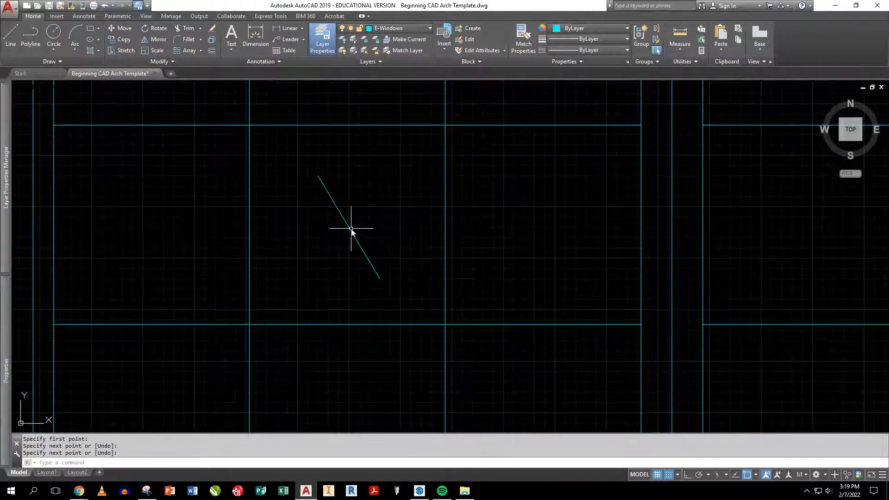
- Copy the diagonal glass line a short distance straight up to form a parallel pair in the pane
{"action": "type", "text": "co"}
{"action": "key", "text": "Return"}
{"action": "left_click", "coordinate": [344, 218]}
{"action": "key", "text": "Return"}
{"action": "left_click", "coordinate": [356, 213]}
{"action": "left_click", "coordinate": [362, 185]}
{"action": "key", "text": "Return"}
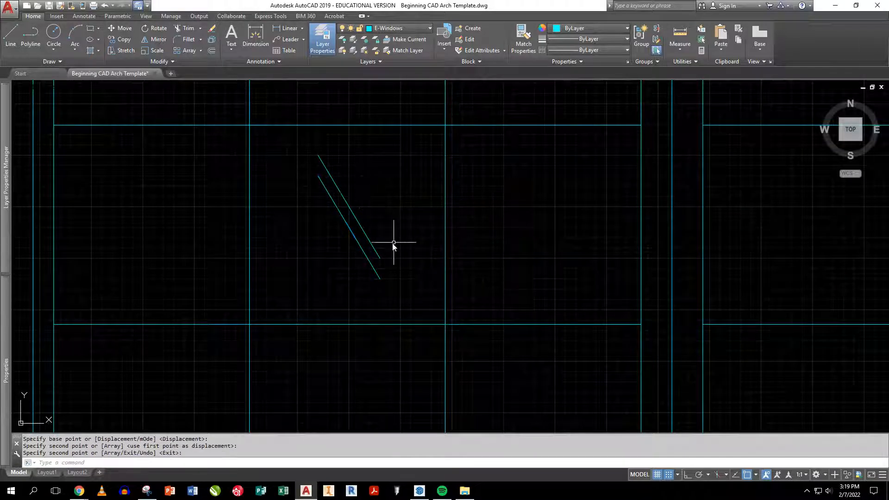
- Copy the pair of diagonal glass lines freely into two panes of the left window's upper-right sash
{"action": "scroll", "coordinate": [391, 250], "scroll_direction": "down", "scroll_amount": 4}
{"action": "scroll", "coordinate": [391, 250], "scroll_direction": "down", "scroll_amount": 2}
{"action": "middle_click_drag", "start_coordinate": [387, 248], "coordinate": [284, 194]}
{"action": "scroll", "coordinate": [345, 225], "scroll_direction": "up", "scroll_amount": 2}
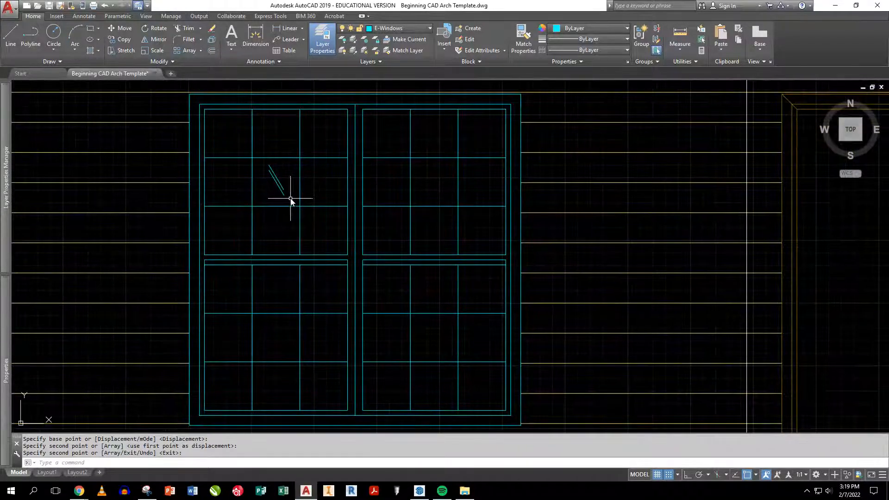
{"action": "key", "text": "F3"}
{"action": "key", "text": "F8"}
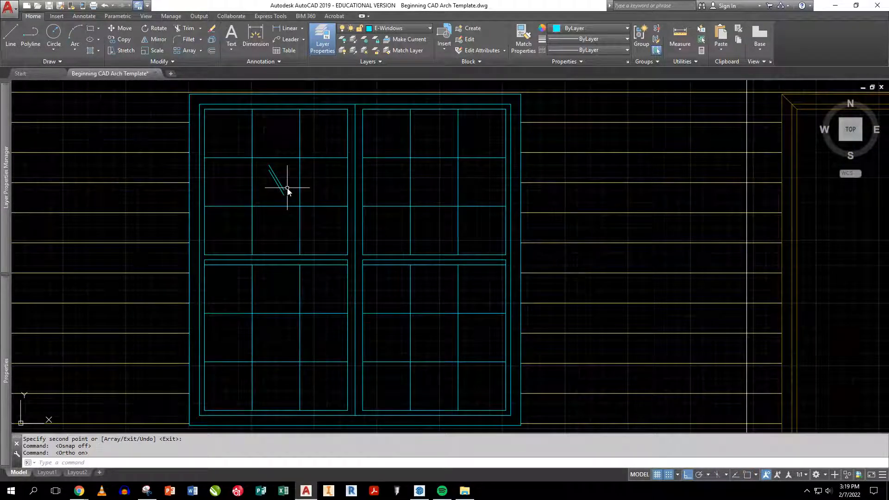
{"action": "type", "text": "co"}
{"action": "key", "text": "Return"}
{"action": "left_click", "coordinate": [288, 195]}
{"action": "left_click", "coordinate": [267, 171]}
{"action": "key", "text": "Return"}
{"action": "left_click", "coordinate": [277, 182]}
{"action": "key", "text": "F8"}
{"action": "left_click", "coordinate": [387, 231]}
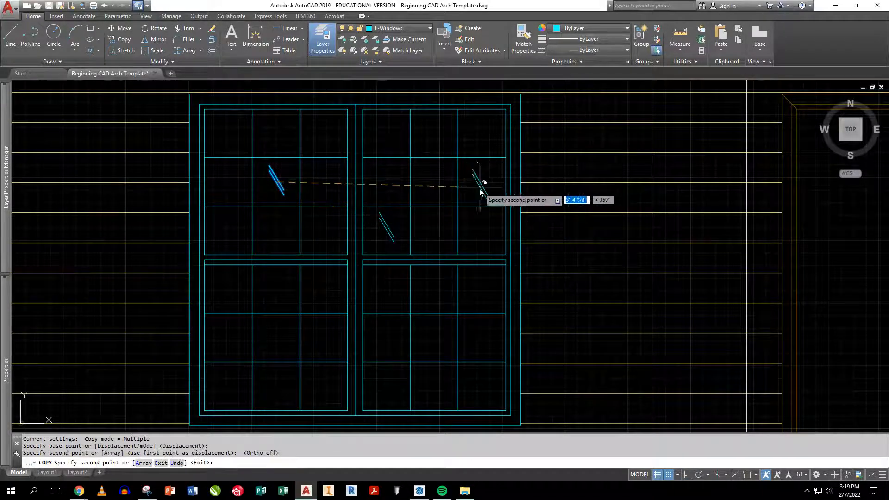
{"action": "left_click", "coordinate": [480, 187]}
- Place three further copies of the glass lines in each of the left window's two lower sashes
{"action": "left_click", "coordinate": [236, 338]}
{"action": "left_click", "coordinate": [274, 390]}
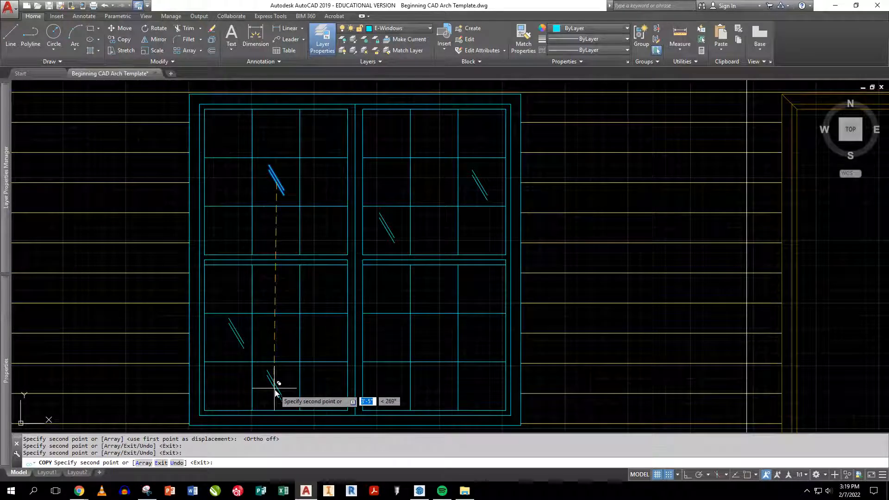
{"action": "left_click", "coordinate": [321, 296]}
{"action": "left_click", "coordinate": [438, 352]}
{"action": "left_click", "coordinate": [489, 304]}
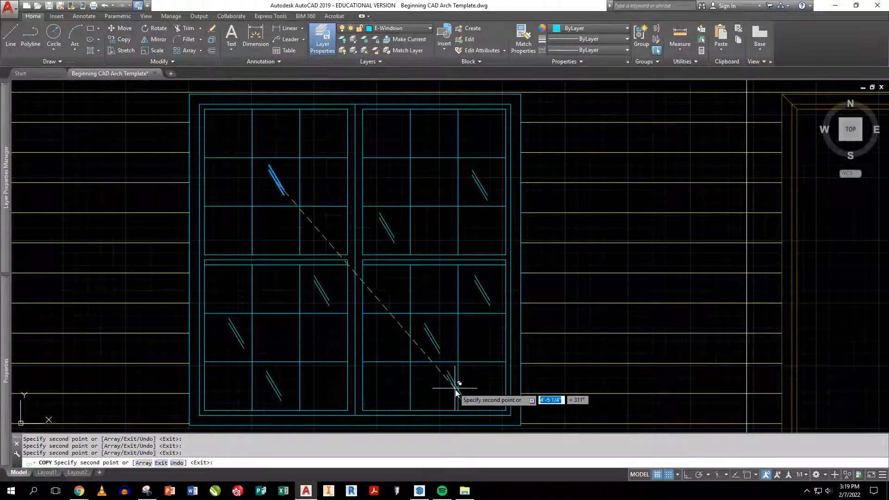
{"action": "left_click", "coordinate": [387, 306]}
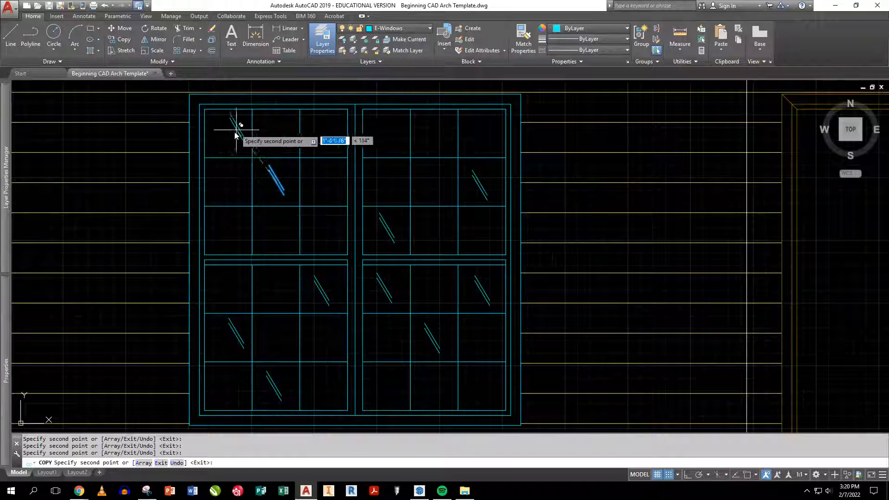
- Place three more copies of the glass lines in other panes of the left window's upper-left sash
{"action": "left_click", "coordinate": [233, 250]}
{"action": "left_click", "coordinate": [279, 231]}
{"action": "left_click", "coordinate": [329, 130]}
- Scatter nine copies of the glass lines across the large window on the right and finish copying
{"action": "scroll", "coordinate": [388, 286], "scroll_direction": "down", "scroll_amount": 6}
{"action": "middle_click_drag", "start_coordinate": [468, 298], "coordinate": [351, 270]}
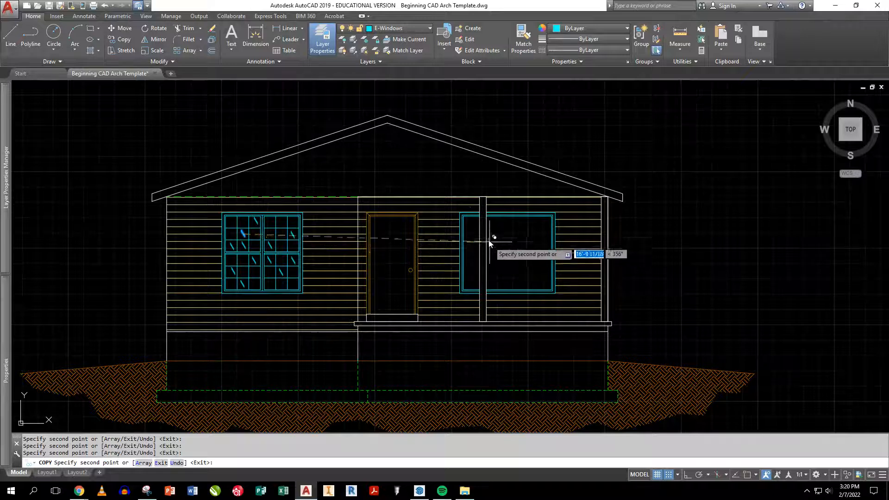
{"action": "left_click", "coordinate": [471, 230]}
{"action": "left_click", "coordinate": [472, 279]}
{"action": "left_click", "coordinate": [503, 231]}
{"action": "left_click", "coordinate": [512, 267]}
{"action": "left_click", "coordinate": [532, 226]}
{"action": "left_click", "coordinate": [539, 273]}
{"action": "left_click", "coordinate": [497, 277]}
{"action": "left_click", "coordinate": [500, 245]}
{"action": "left_click", "coordinate": [523, 249]}
{"action": "key", "text": "Return"}
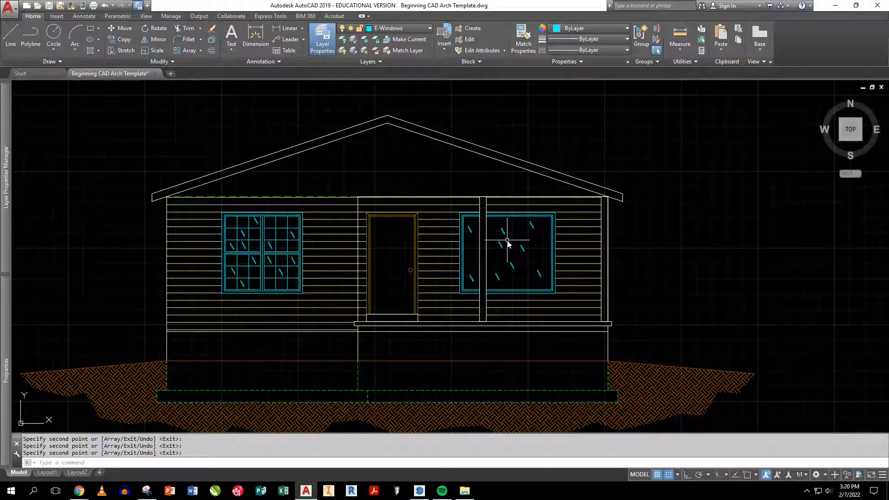
- Add a vertical linear dimension left of the house from the ground line to the top of the foundation wall
{"action": "scroll", "coordinate": [399, 260], "scroll_direction": "up", "scroll_amount": 2}
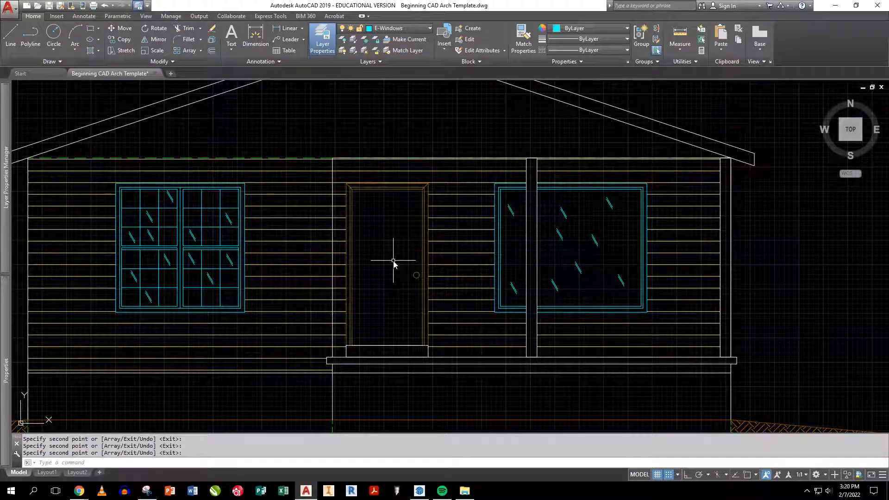
{"action": "scroll", "coordinate": [393, 260], "scroll_direction": "down", "scroll_amount": 2}
{"action": "middle_click_drag", "start_coordinate": [475, 259], "coordinate": [576, 244]}
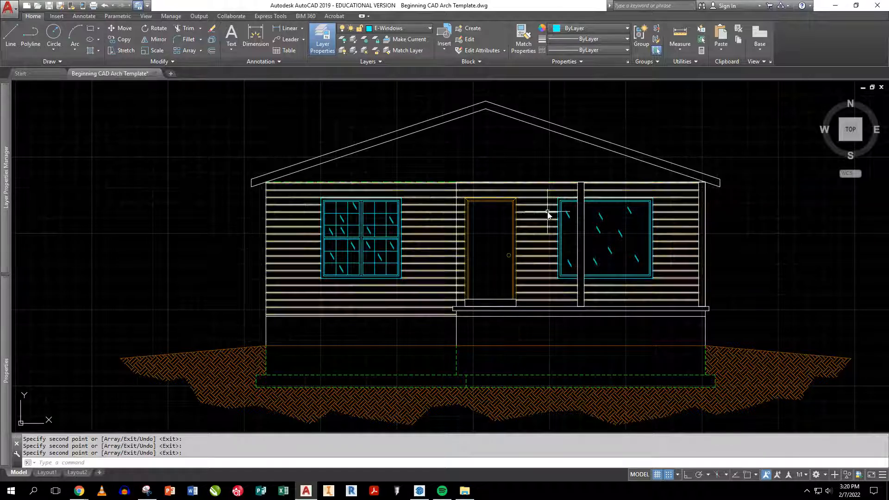
{"action": "left_click", "coordinate": [257, 37]}
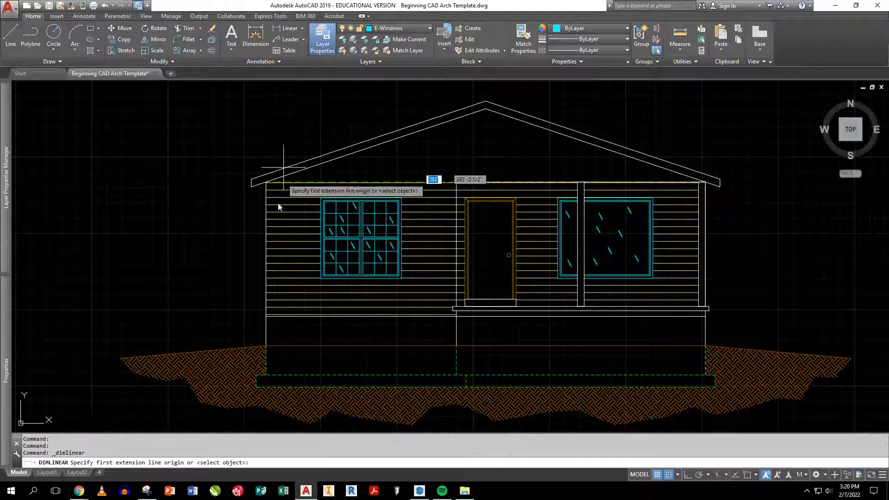
{"action": "left_click", "coordinate": [267, 346]}
{"action": "left_click", "coordinate": [267, 317]}
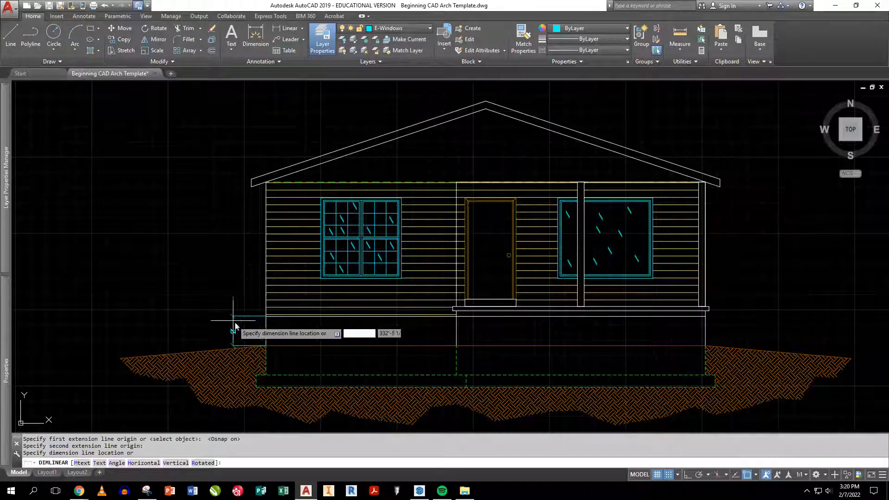
{"action": "left_click", "coordinate": [200, 326]}
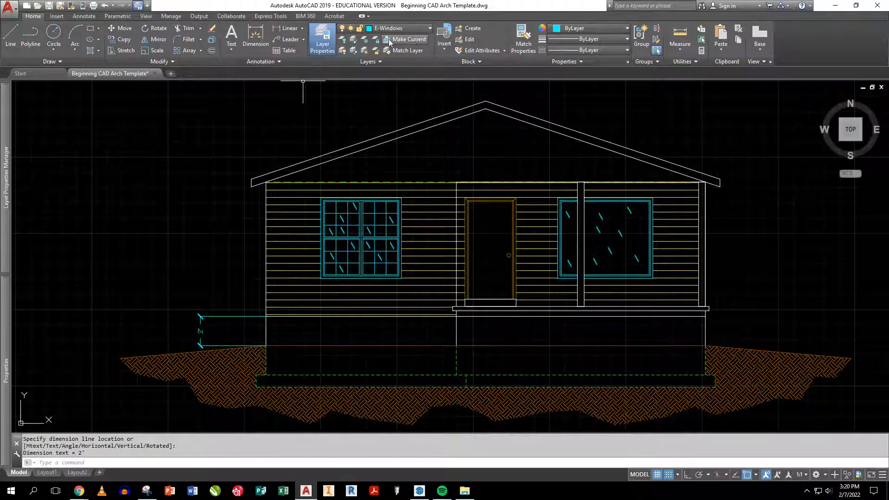
- Continue the vertical dimension chain up to the bottom and the top of the front door
{"action": "left_click", "coordinate": [76, 17]}
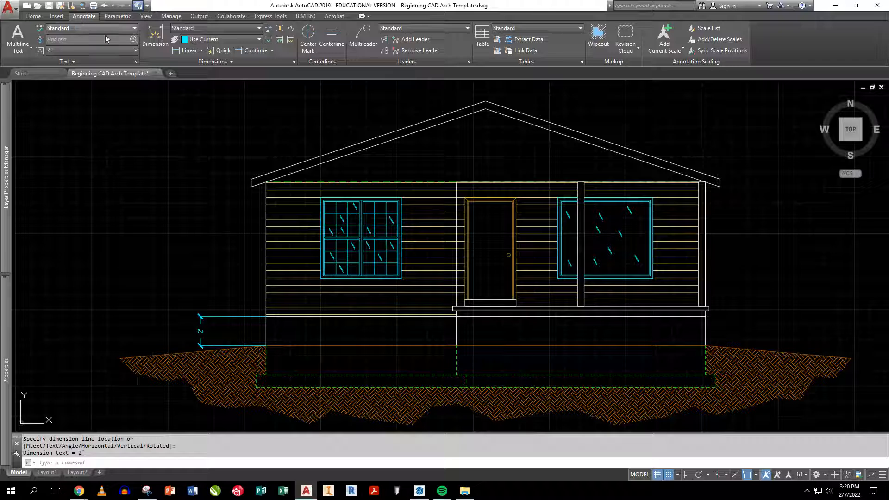
{"action": "left_click", "coordinate": [245, 50]}
{"action": "scroll", "coordinate": [306, 273], "scroll_direction": "up", "scroll_amount": 4}
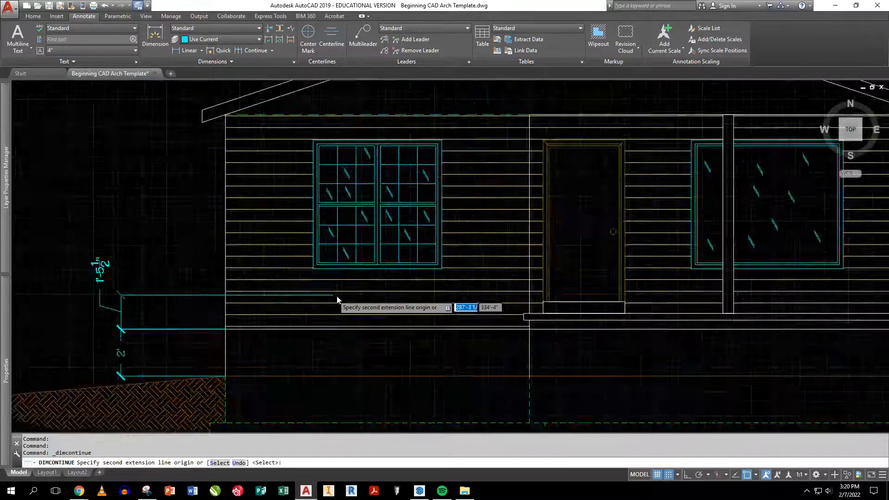
{"action": "left_click", "coordinate": [667, 306]}
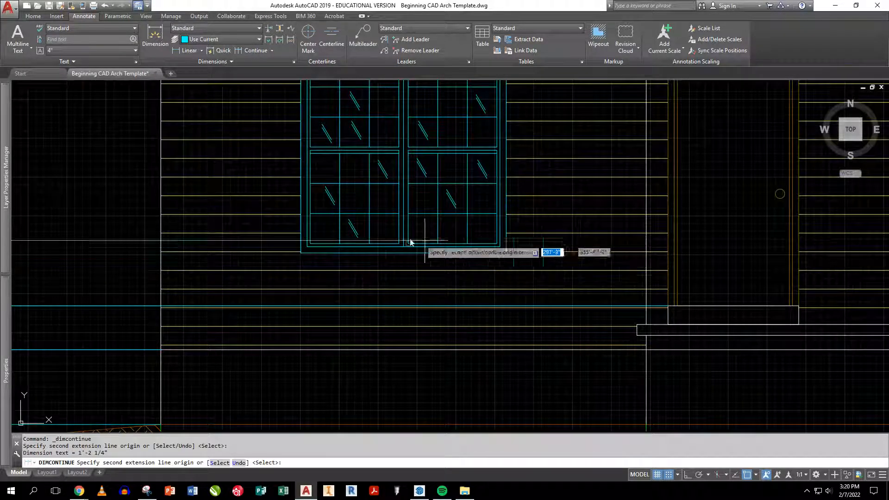
{"action": "middle_click_drag", "start_coordinate": [343, 215], "coordinate": [364, 270]}
{"action": "left_click", "coordinate": [702, 169]}
- Continue the dimension chain to the ceiling line, the upper eave corner and the roof ridge
{"action": "scroll", "coordinate": [420, 211], "scroll_direction": "down", "scroll_amount": 3}
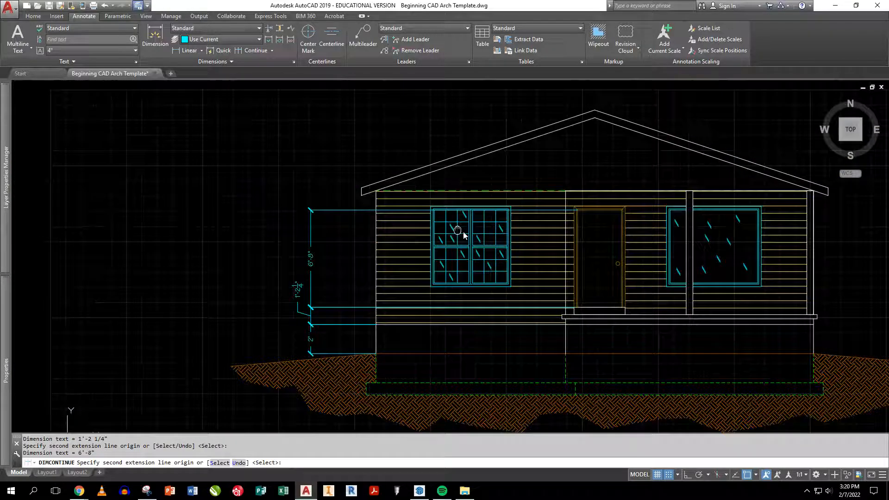
{"action": "scroll", "coordinate": [345, 202], "scroll_direction": "up", "scroll_amount": 3}
{"action": "left_click", "coordinate": [479, 199]}
{"action": "left_click", "coordinate": [442, 190]}
{"action": "scroll", "coordinate": [529, 184], "scroll_direction": "down", "scroll_amount": 3}
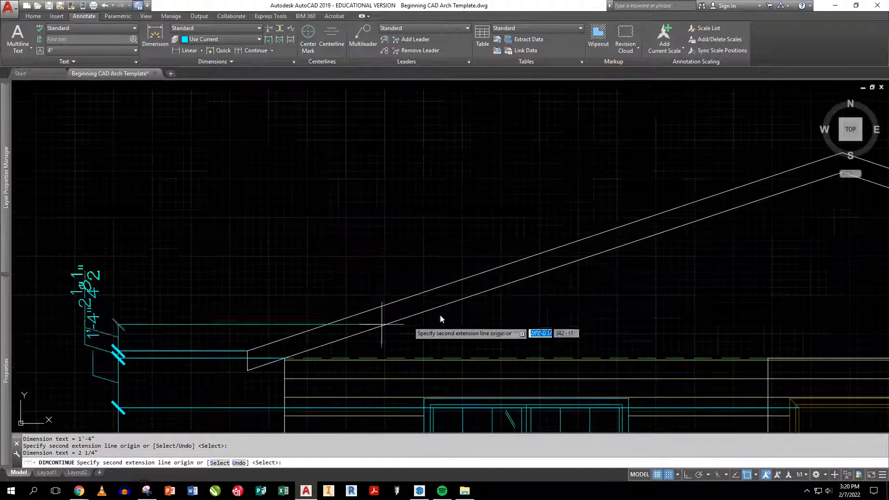
{"action": "left_click", "coordinate": [700, 240]}
{"action": "scroll", "coordinate": [476, 348], "scroll_direction": "down", "scroll_amount": 3}
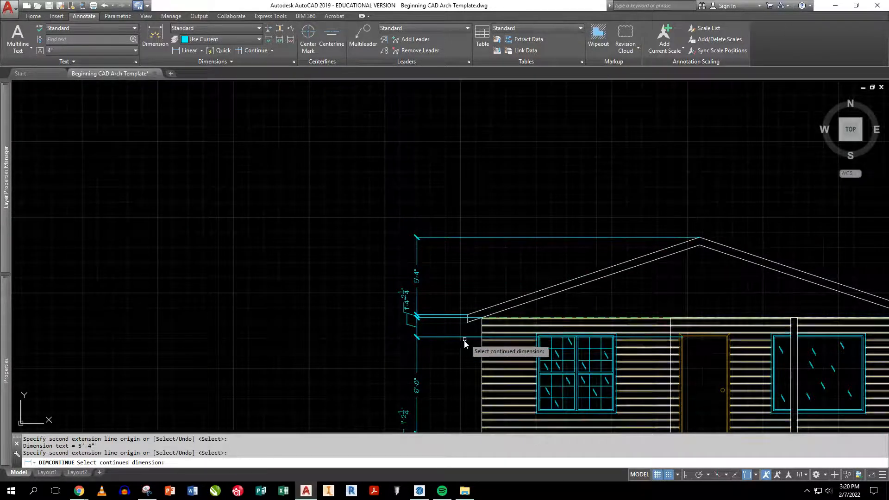
{"action": "scroll", "coordinate": [492, 204], "scroll_direction": "up", "scroll_amount": 3}
{"action": "key", "text": "Return"}
{"action": "key", "text": "Escape"}
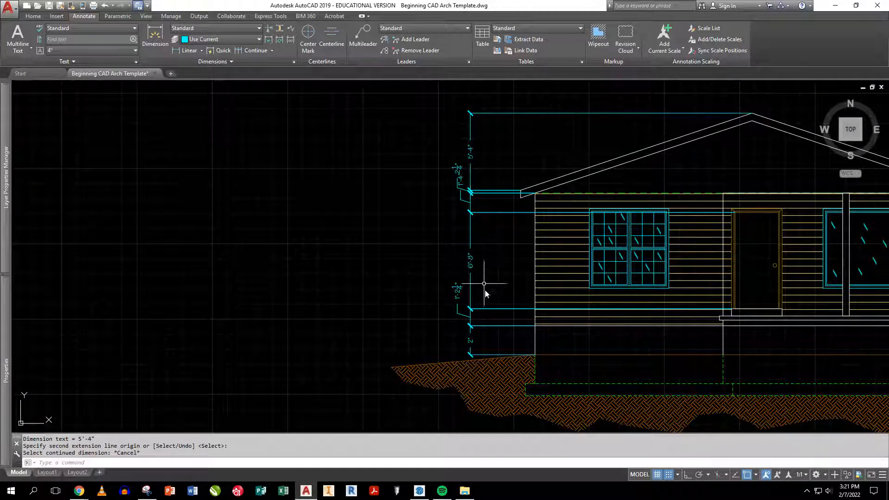
- Erase the entire chain of vertical dimensions left of the house
{"action": "left_click", "coordinate": [481, 332]}
{"action": "left_click", "coordinate": [440, 151]}
{"action": "key", "text": "Delete"}
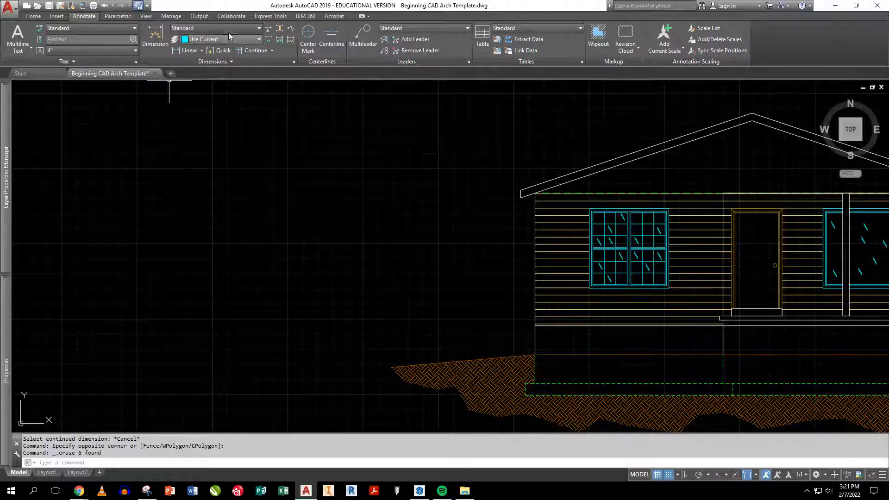
- Create a new layer named E-Dimensions and set its color to red
{"action": "left_click", "coordinate": [32, 17]}
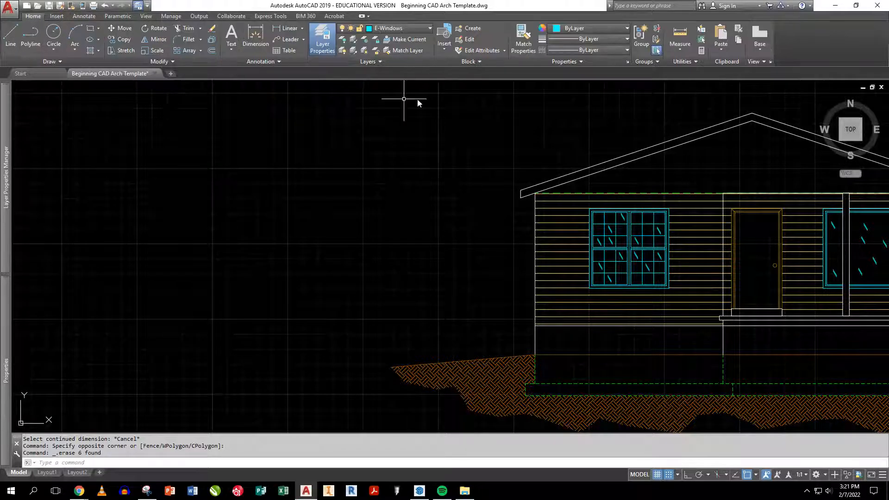
{"action": "left_click", "coordinate": [392, 28]}
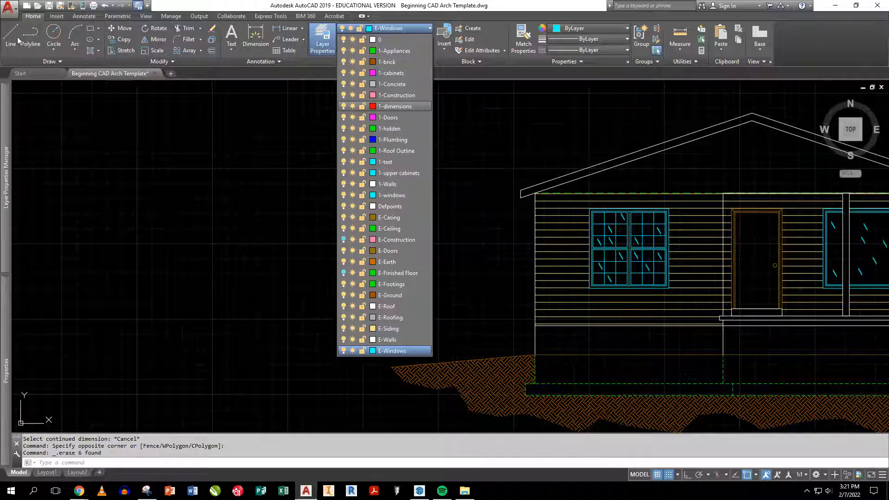
{"action": "left_click", "coordinate": [256, 112]}
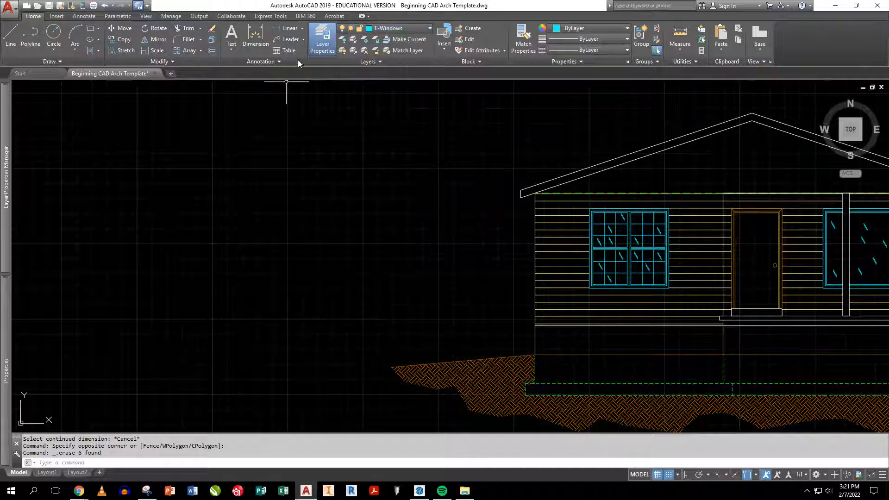
{"action": "left_click", "coordinate": [323, 40]}
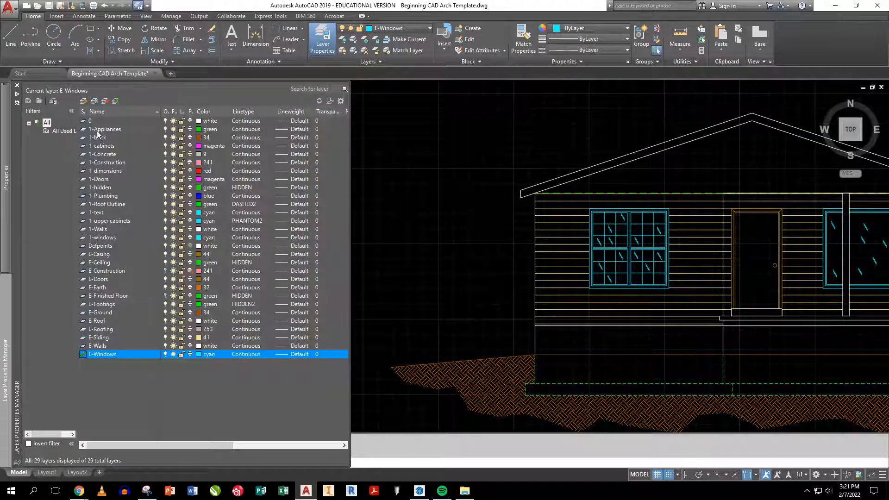
{"action": "left_click", "coordinate": [84, 101]}
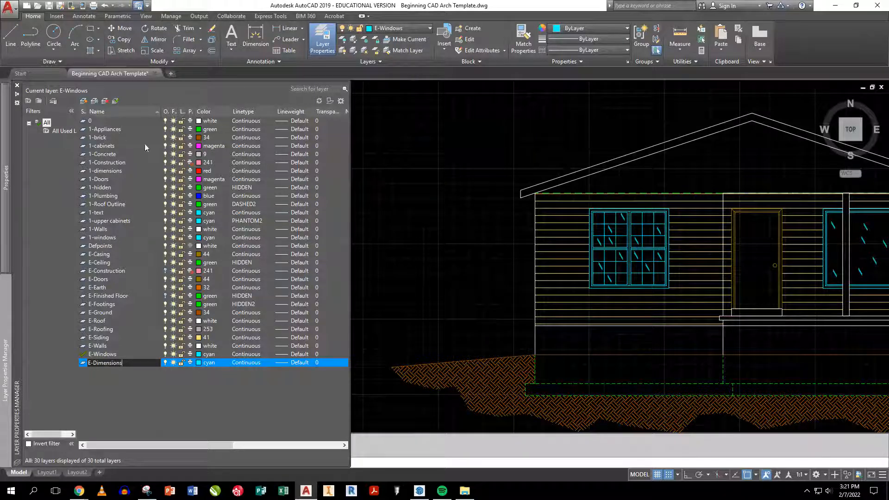
{"action": "left_click", "coordinate": [199, 363]}
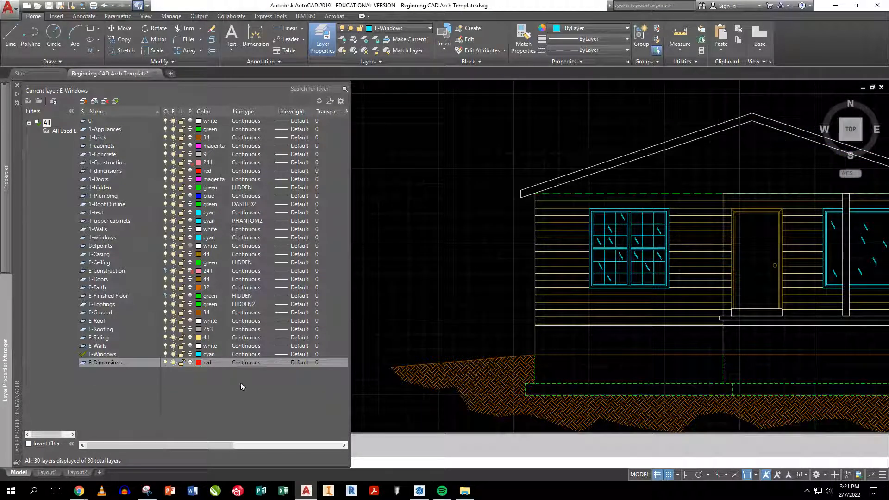
- Make E-Dimensions the current layer, close the layer manager and collapse the object properties palette
{"action": "left_click", "coordinate": [115, 100]}
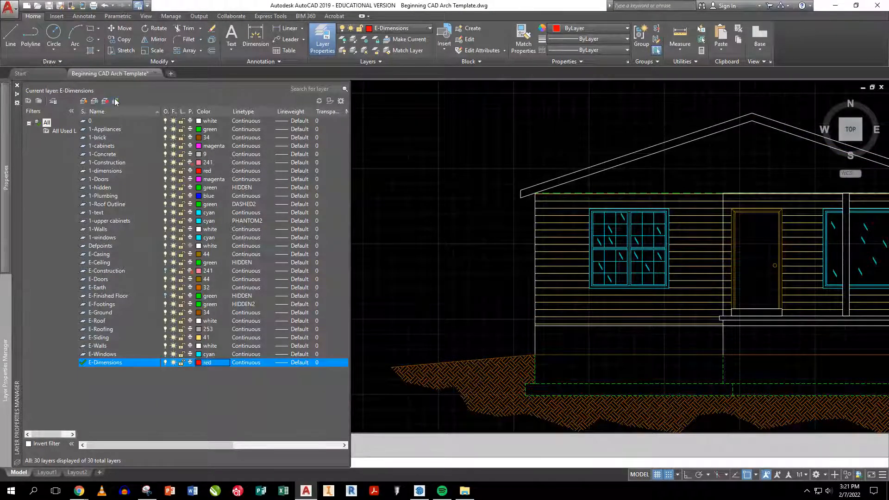
{"action": "left_click", "coordinate": [17, 85]}
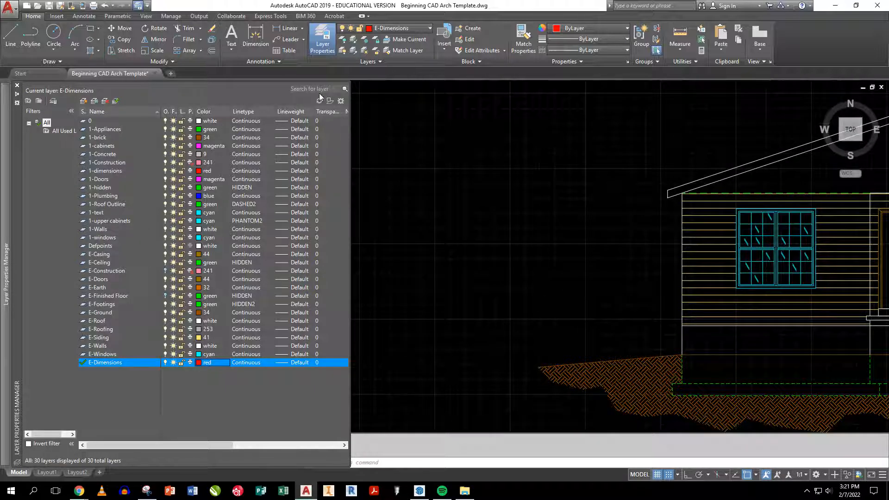
{"action": "left_click", "coordinate": [17, 86]}
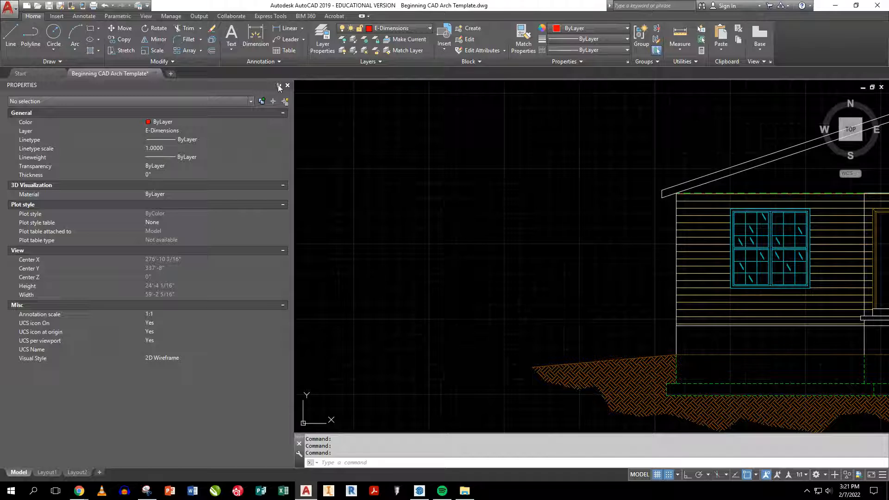
{"action": "left_click", "coordinate": [279, 87]}
- Draw a horizontal line about 10' long extending left from the top of the foundation wall at the house's left corner
{"action": "middle_click_drag", "start_coordinate": [449, 240], "coordinate": [399, 211]}
{"action": "type", "text": "l"}
{"action": "key", "text": "Return"}
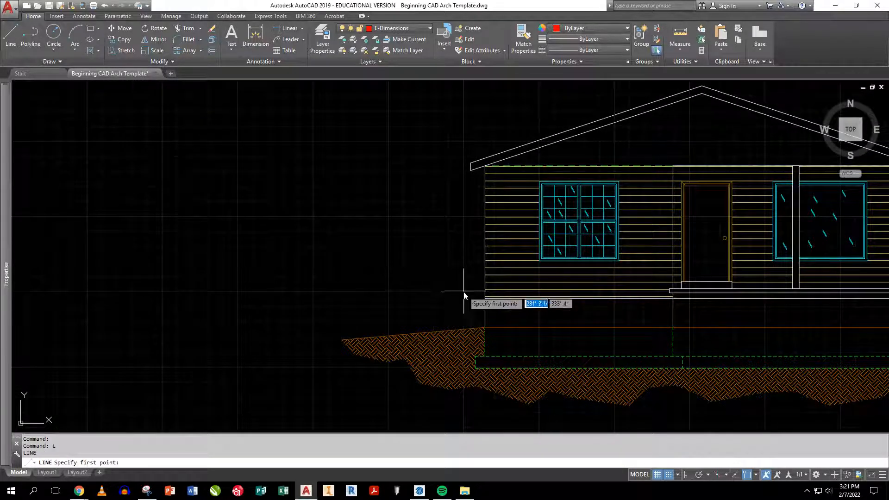
{"action": "scroll", "coordinate": [468, 296], "scroll_direction": "up", "scroll_amount": 3}
{"action": "left_click", "coordinate": [504, 293]}
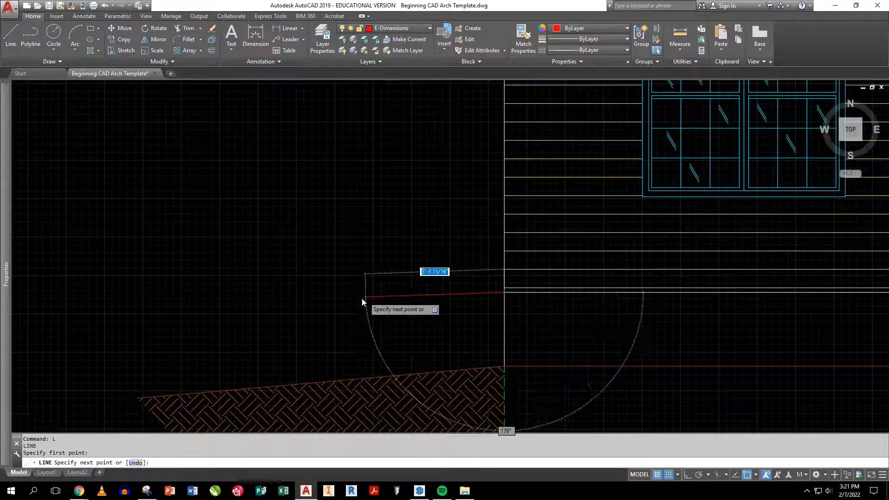
{"action": "scroll", "coordinate": [367, 299], "scroll_direction": "down", "scroll_amount": 4}
{"action": "scroll", "coordinate": [403, 287], "scroll_direction": "up", "scroll_amount": 2}
{"action": "key", "text": "F8"}
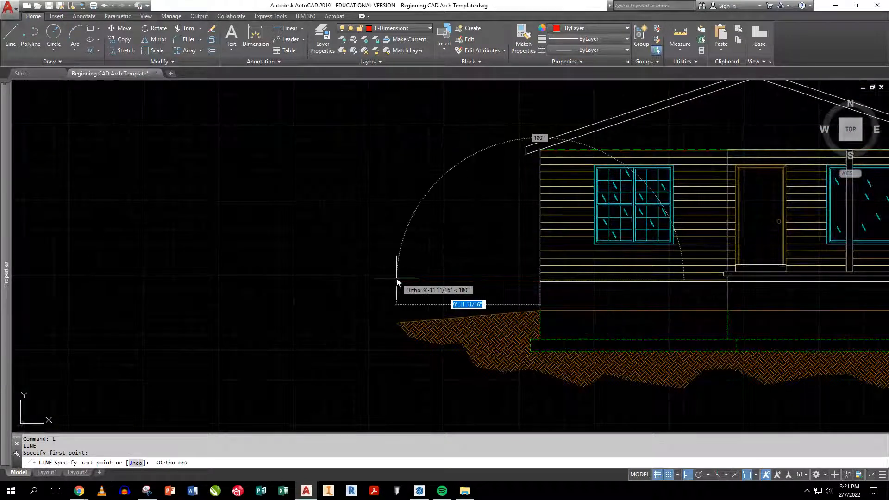
{"action": "left_click", "coordinate": [397, 281]}
{"action": "key", "text": "Return"}
- Add single-line text reading TOP OF FOUNDATION above the red level line near its outer end, at zero rotation
{"action": "scroll", "coordinate": [397, 260], "scroll_direction": "up", "scroll_amount": 4}
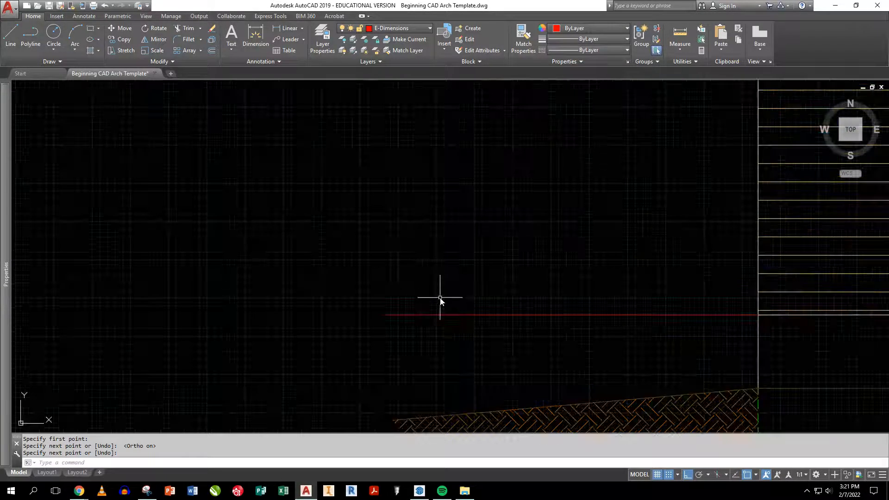
{"action": "type", "text": "dt"}
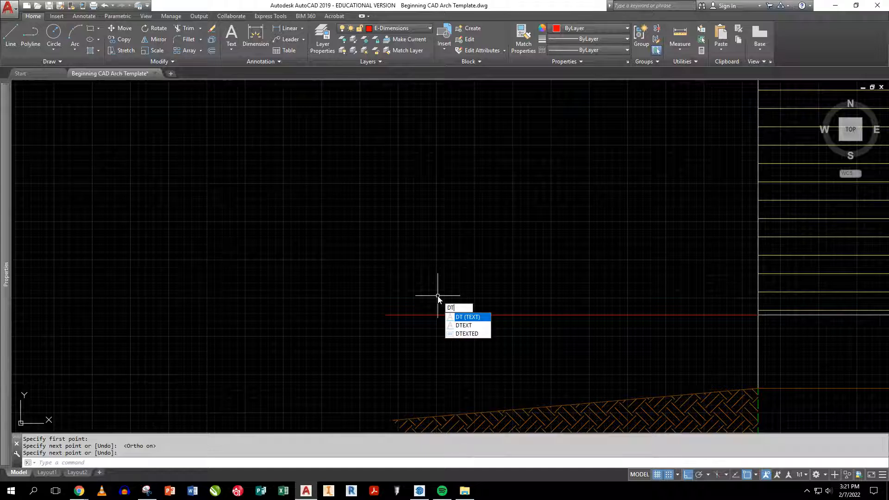
{"action": "key", "text": "Return"}
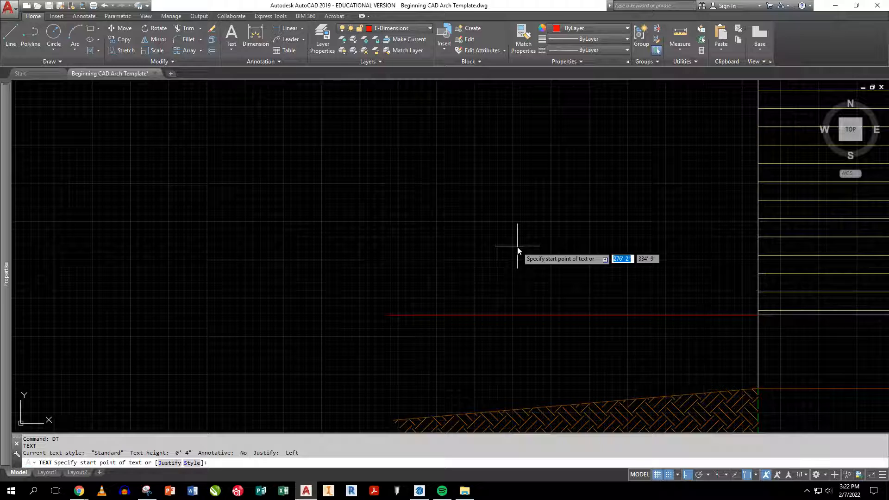
{"action": "key", "text": "Return"}
{"action": "key", "text": "Return"}
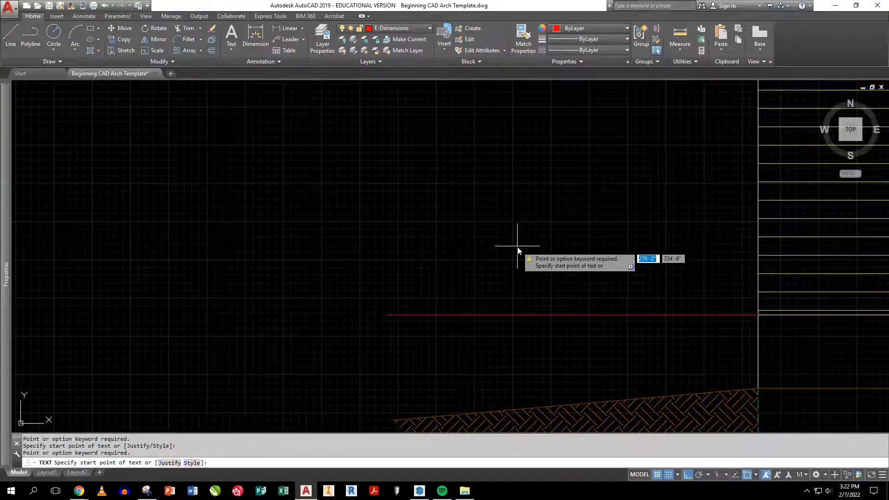
{"action": "left_click", "coordinate": [452, 297]}
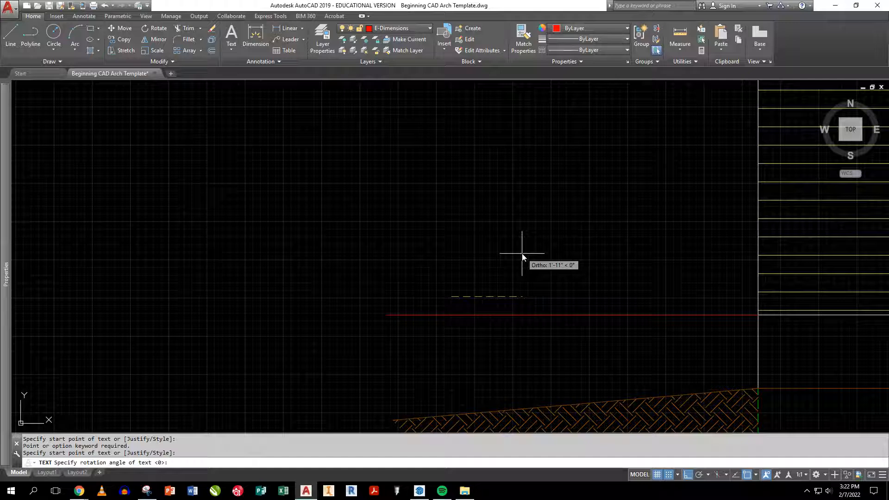
{"action": "key", "text": "Return"}
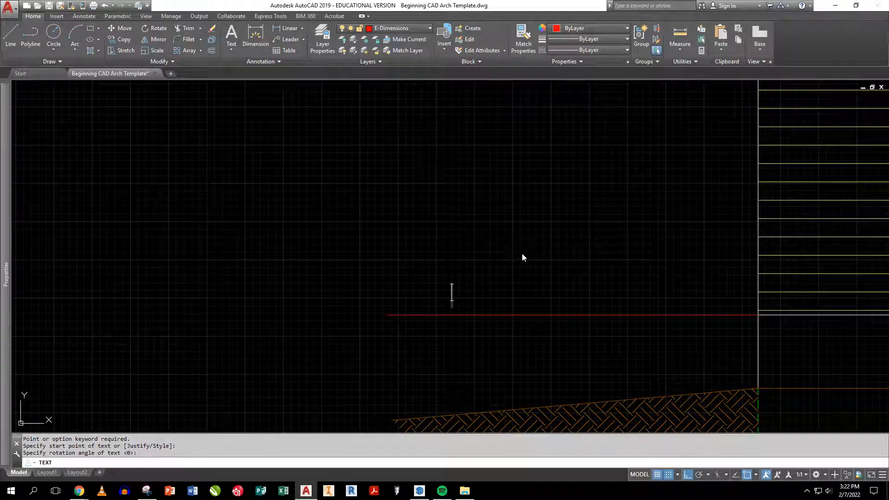
{"action": "type", "text": "TOP"}
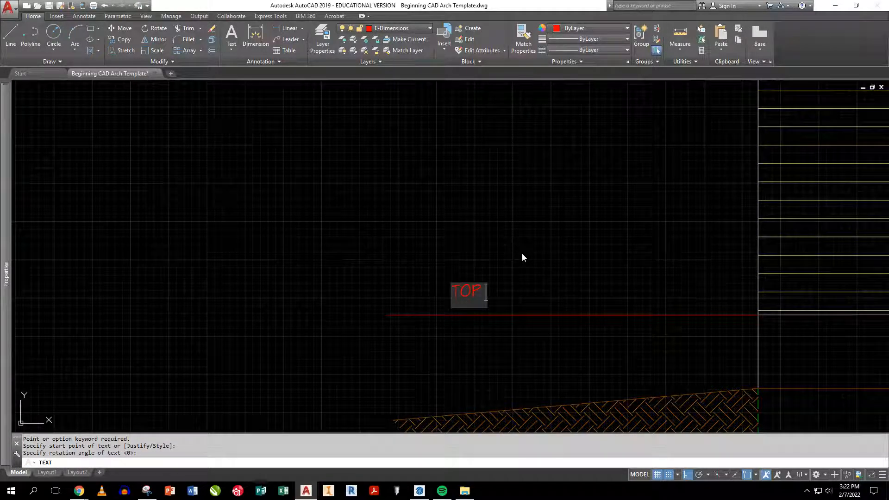
{"action": "type", "text": " OF FOUNDAITO"}
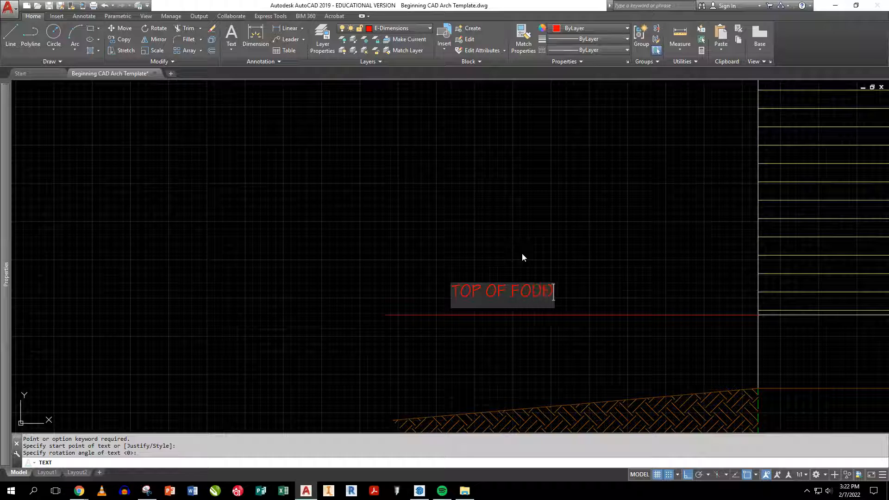
{"action": "type", "text": "N"}
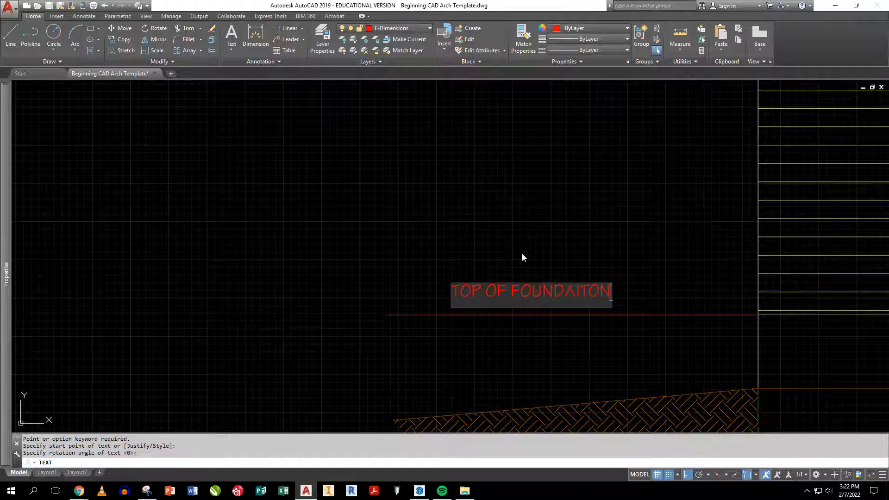
{"action": "key", "text": "BackSpace"}
{"action": "key", "text": "BackSpace"}
{"action": "key", "text": "BackSpace"}
{"action": "key", "text": "BackSpace"}
{"action": "type", "text": "TION"}
{"action": "key", "text": "Return"}
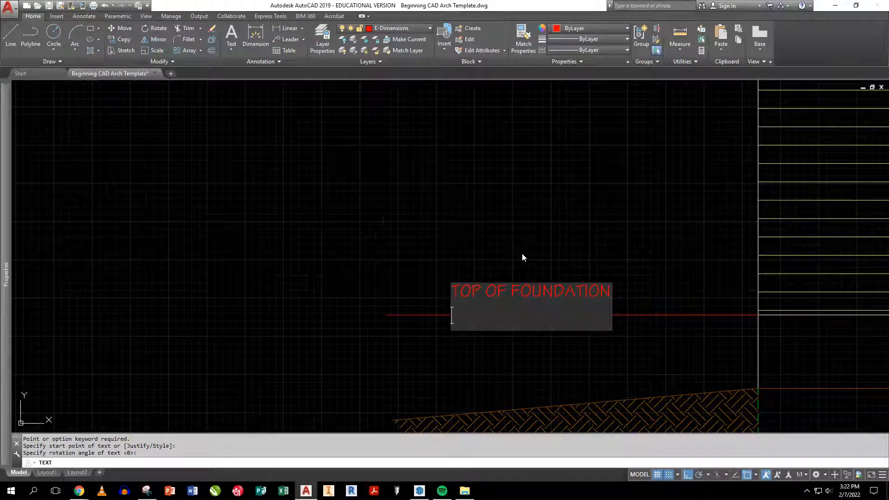
- Add a second text line reading -1' 2 - 1/18" under the TOP OF FOUNDATION label and finish the text
{"action": "type", "text": "-"}
{"action": "key", "text": "BackSpace"}
{"action": "key", "text": "BackSpace"}
{"action": "key", "text": "BackSpace"}
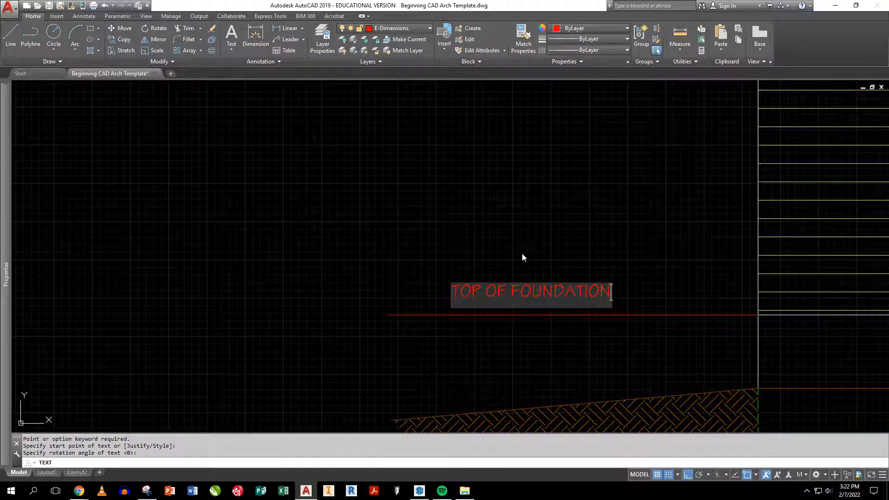
{"action": "key", "text": "Return"}
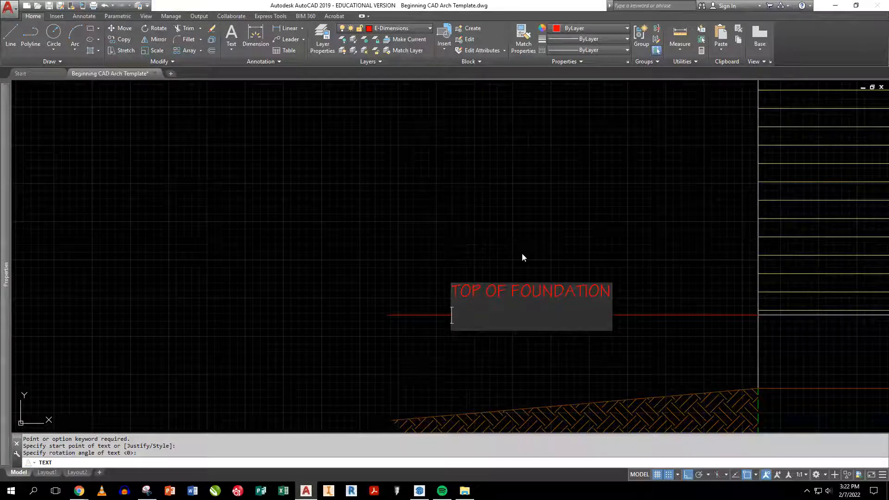
{"action": "type", "text": "-1'"}
{"action": "type", "text": "2 1/18"}
{"action": "key", "text": "Left"}
{"action": "key", "text": "Left"}
{"action": "key", "text": "Left"}
{"action": "key", "text": "Left"}
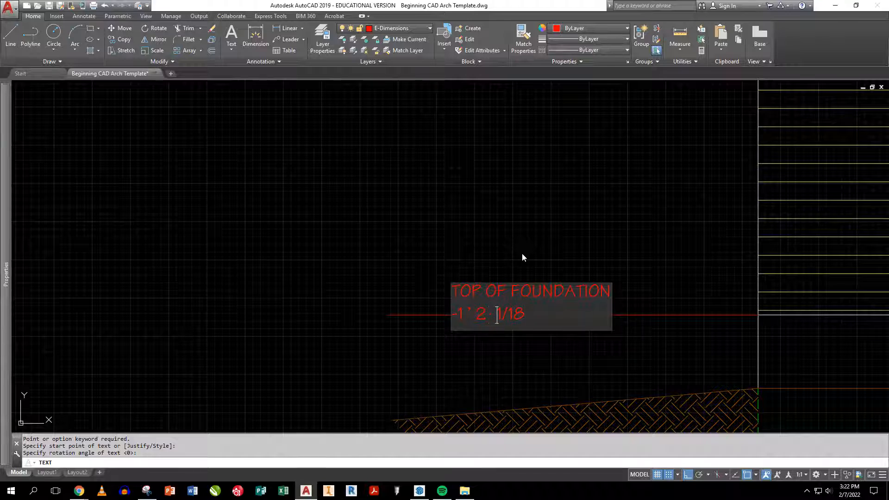
{"action": "key", "text": "Right"}
{"action": "key", "text": "Right"}
{"action": "key", "text": "Right"}
{"action": "key", "text": "Right"}
{"action": "type", "text": "\""}
{"action": "key", "text": "Return"}
{"action": "key", "text": "Return"}
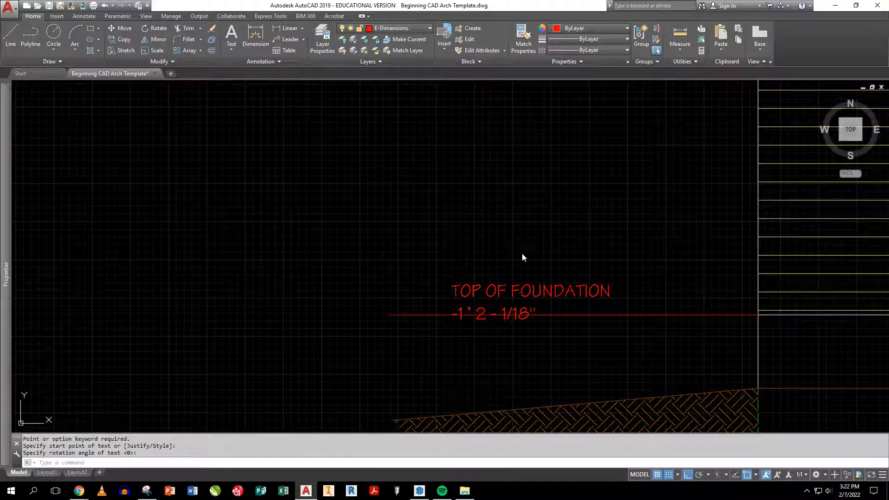
- Move both foundation text lines left so that they start at the outer end of the level line
{"action": "key", "text": "Return"}
{"action": "left_click", "coordinate": [507, 314]}
{"action": "left_click", "coordinate": [481, 289]}
{"action": "key", "text": "Return"}
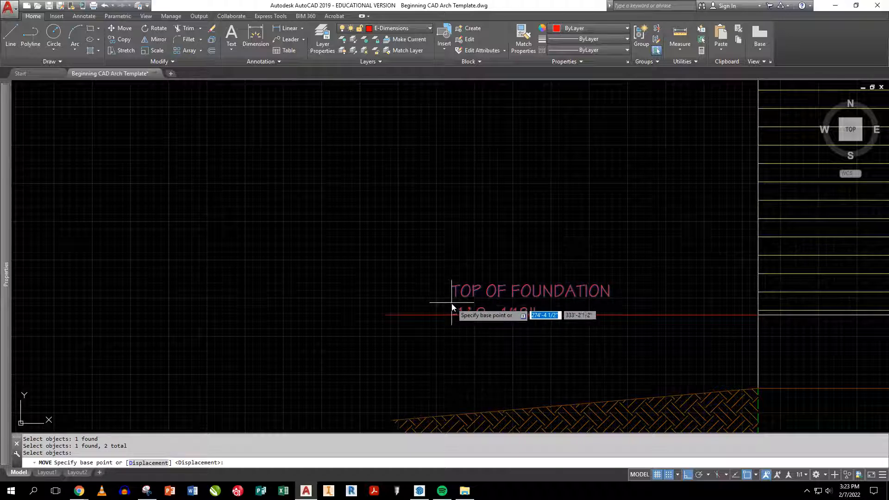
{"action": "left_click", "coordinate": [448, 306]}
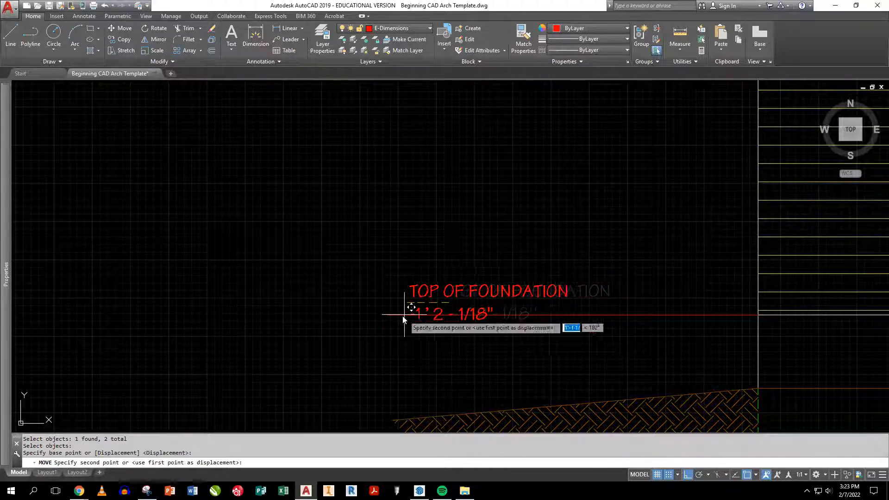
{"action": "left_click", "coordinate": [388, 318]}
- Turn on the E-Finished Floor layer
{"action": "scroll", "coordinate": [579, 278], "scroll_direction": "down", "scroll_amount": 7}
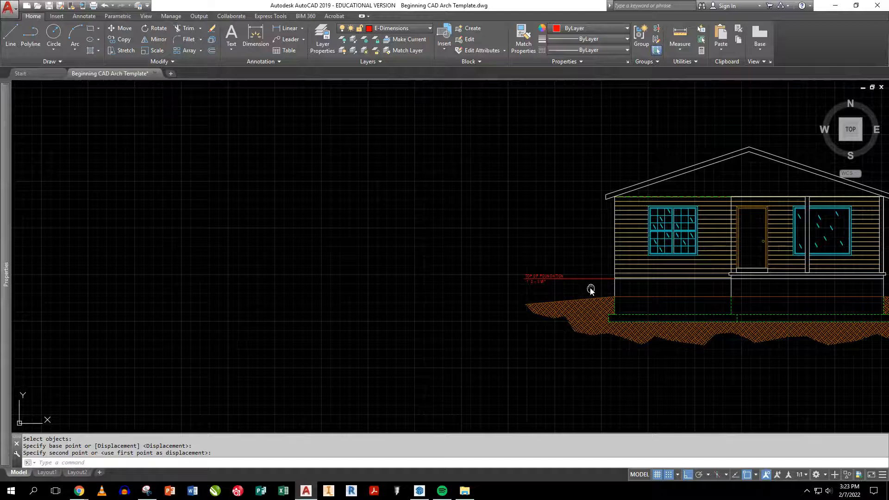
{"action": "scroll", "coordinate": [542, 274], "scroll_direction": "up", "scroll_amount": 3}
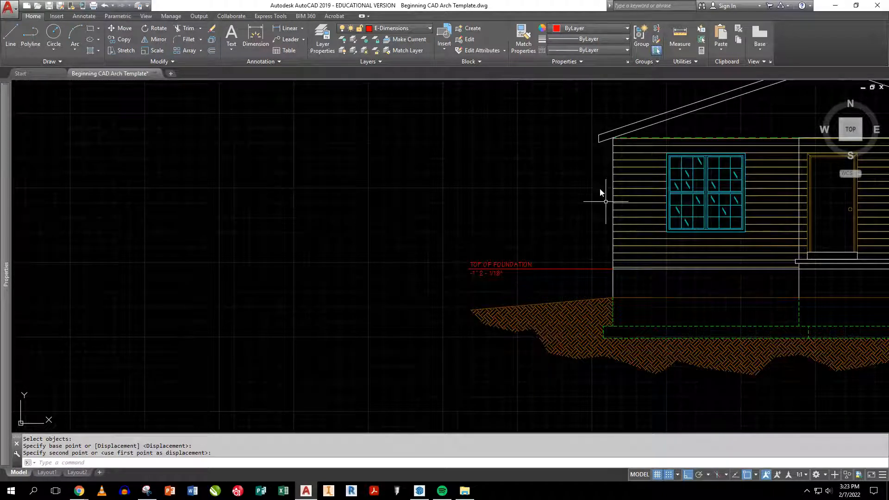
{"action": "left_click", "coordinate": [394, 28]}
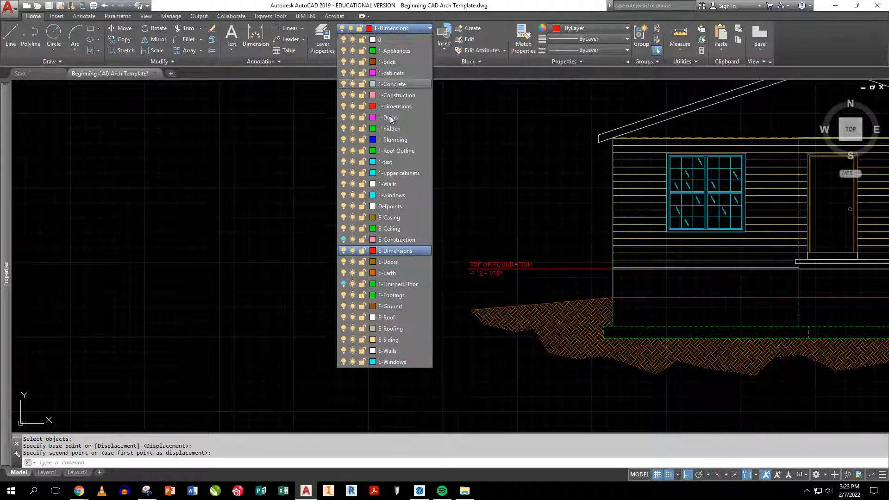
{"action": "left_click", "coordinate": [344, 284]}
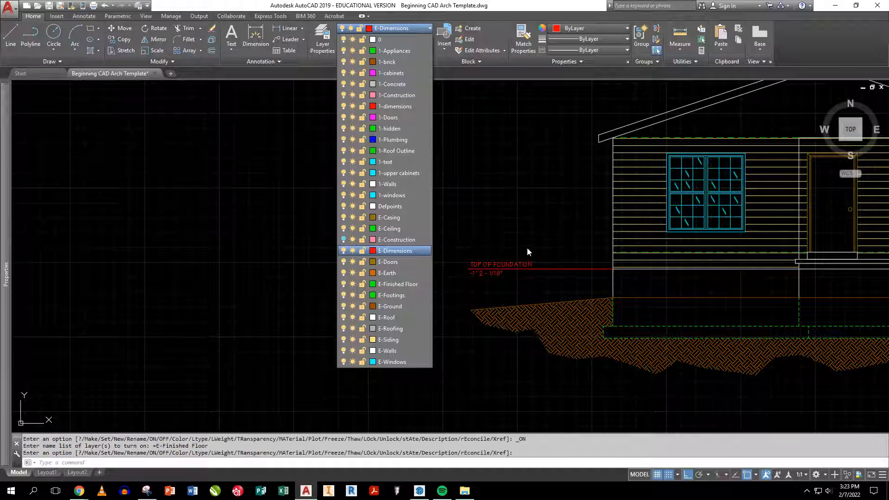
- Copy the foundation level line with its two labels down to the grade line at the wall and to the footing's top corner
{"action": "scroll", "coordinate": [629, 264], "scroll_direction": "up", "scroll_amount": 6}
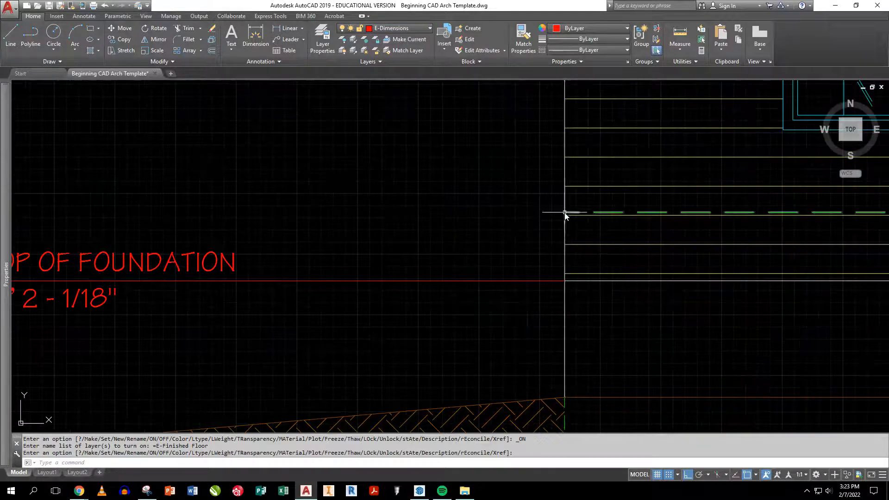
{"action": "scroll", "coordinate": [565, 213], "scroll_direction": "down", "scroll_amount": 2}
{"action": "scroll", "coordinate": [507, 214], "scroll_direction": "down", "scroll_amount": 1}
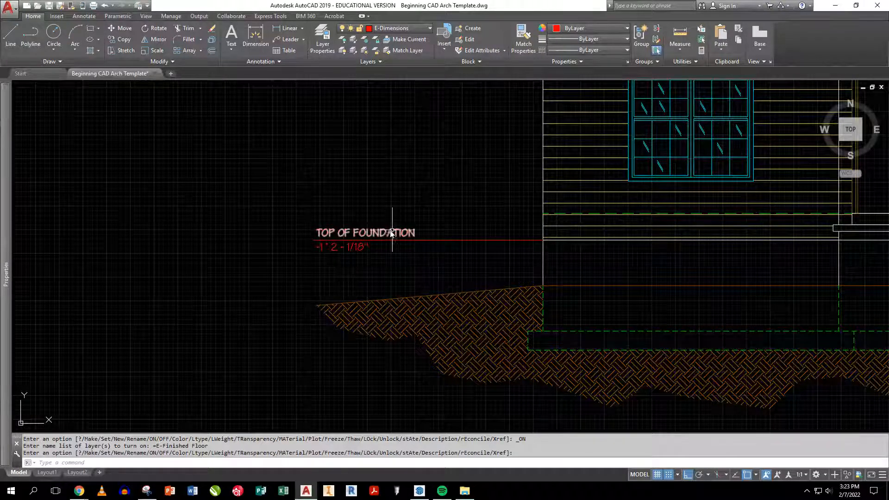
{"action": "type", "text": "C"}
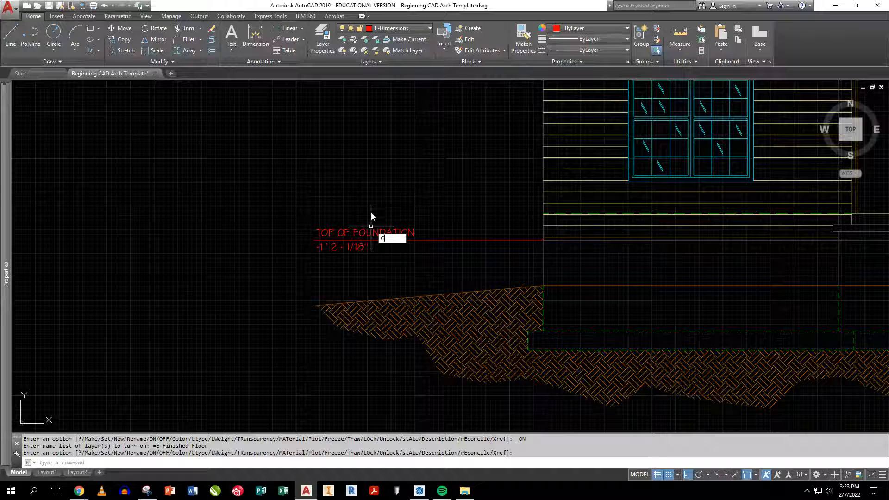
{"action": "type", "text": "O"}
{"action": "key", "text": "Return"}
{"action": "left_click", "coordinate": [384, 253]}
{"action": "left_click", "coordinate": [348, 222]}
{"action": "key", "text": "Return"}
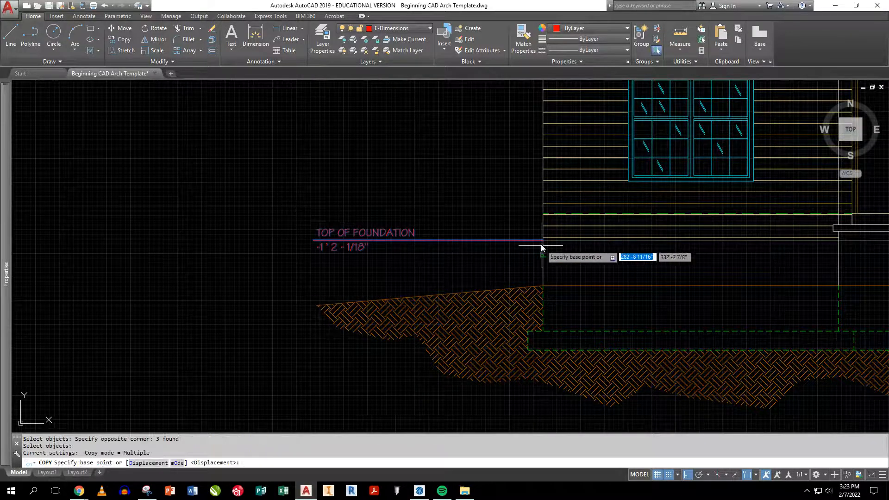
{"action": "left_click", "coordinate": [543, 240]}
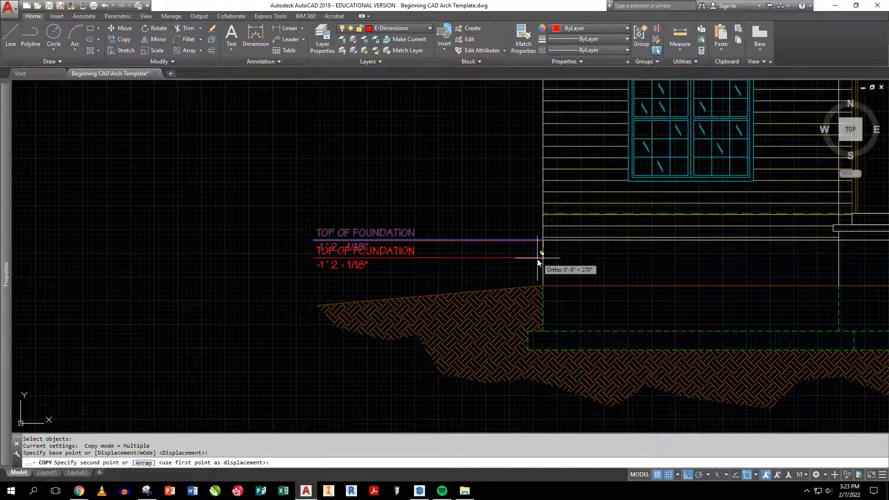
{"action": "left_click", "coordinate": [542, 287]}
{"action": "left_click", "coordinate": [539, 332]}
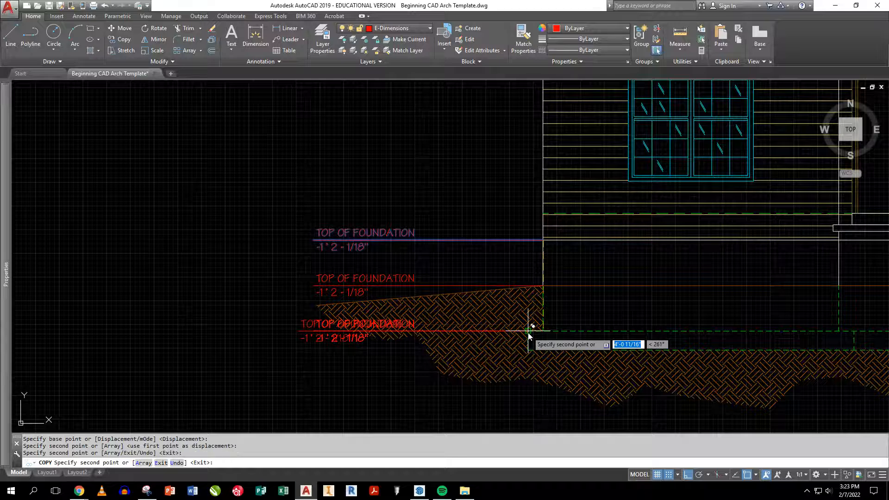
- Place further copies of the labeled level line at the left window's top, the top of the wall, the eave tip and the roof peak
{"action": "middle_click_drag", "start_coordinate": [575, 170], "coordinate": [545, 288]}
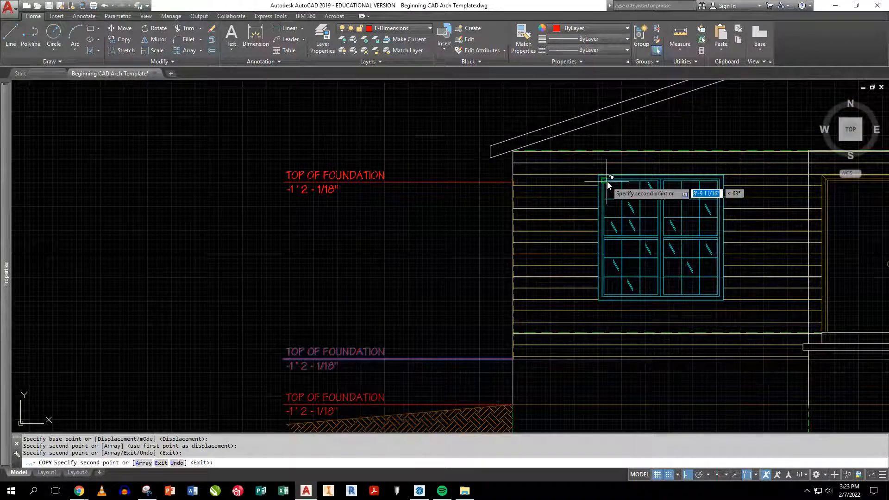
{"action": "scroll", "coordinate": [608, 186], "scroll_direction": "up", "scroll_amount": 5}
{"action": "scroll", "coordinate": [604, 183], "scroll_direction": "down", "scroll_amount": 5}
{"action": "middle_click_drag", "start_coordinate": [607, 188], "coordinate": [512, 198]}
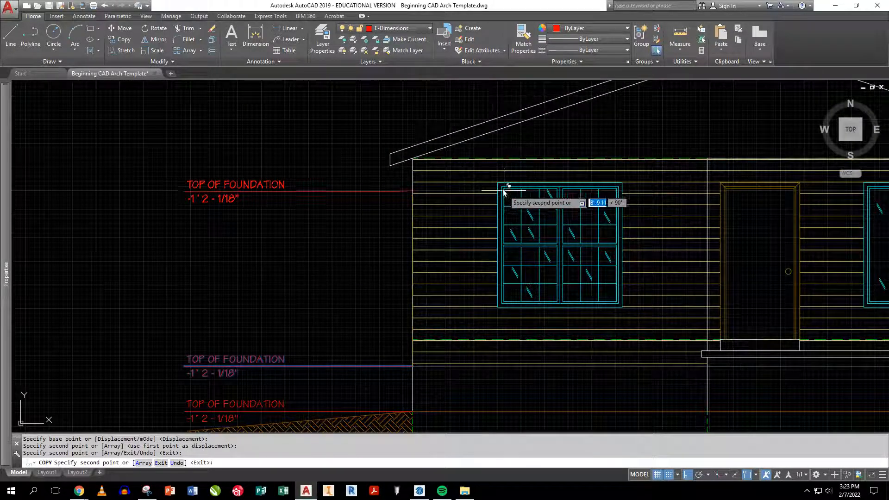
{"action": "left_click", "coordinate": [501, 187]}
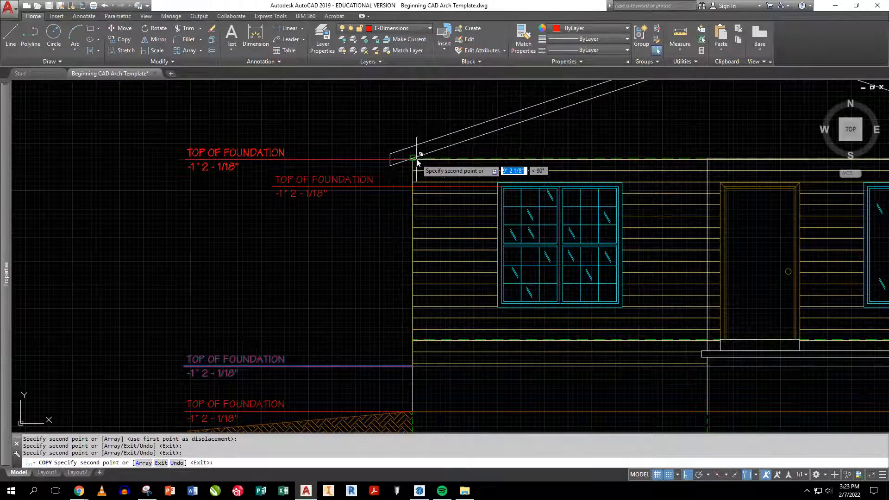
{"action": "left_click", "coordinate": [417, 159]}
{"action": "left_click", "coordinate": [392, 155]}
{"action": "middle_click_drag", "start_coordinate": [497, 141], "coordinate": [426, 296]}
{"action": "left_click", "coordinate": [681, 188]}
{"action": "key", "text": "Return"}
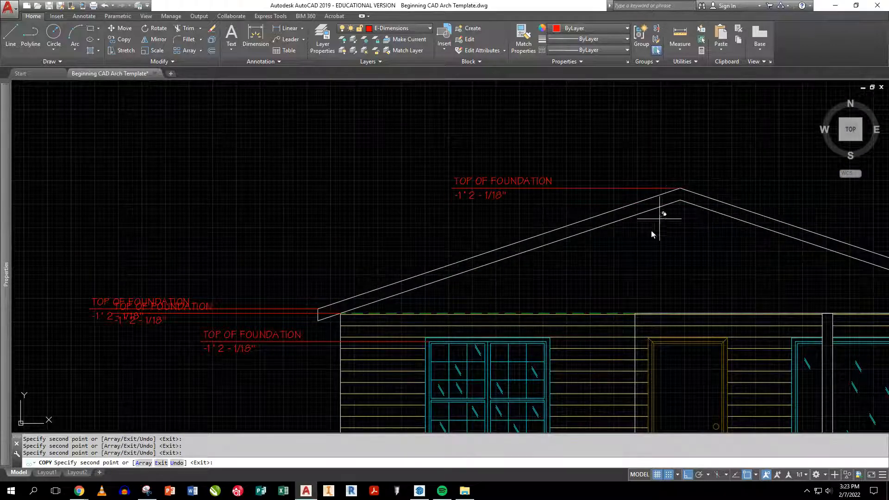
- Copy the foundation level line and its labels up to the dashed finished floor line at the house's left corner
{"action": "scroll", "coordinate": [649, 218], "scroll_direction": "down", "scroll_amount": 3}
{"action": "scroll", "coordinate": [613, 199], "scroll_direction": "up", "scroll_amount": 4}
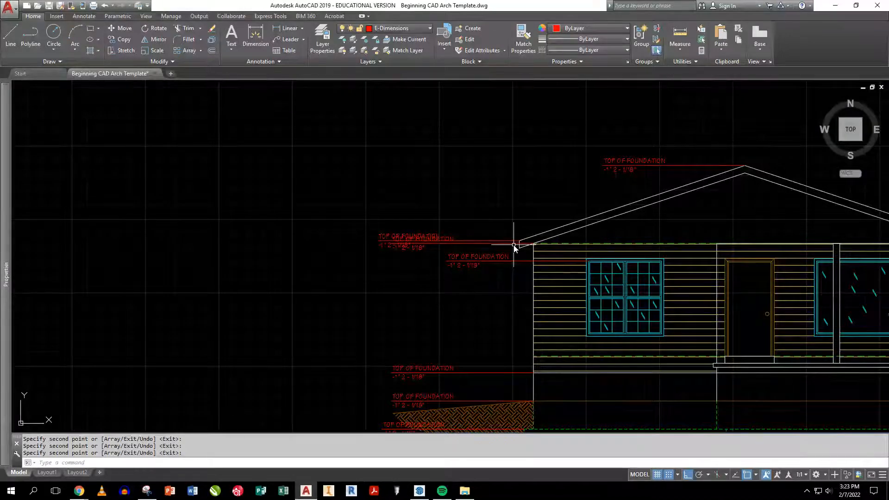
{"action": "middle_click_drag", "start_coordinate": [486, 277], "coordinate": [466, 199]}
{"action": "scroll", "coordinate": [433, 328], "scroll_direction": "up", "scroll_amount": 5}
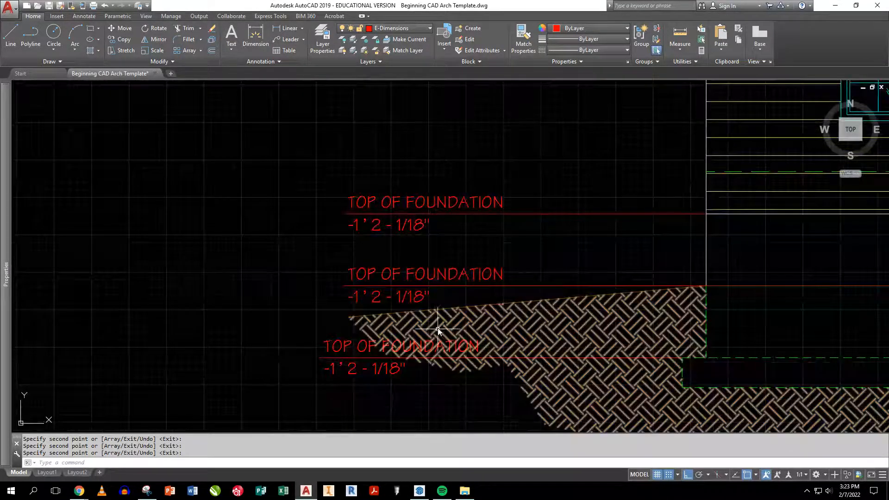
{"action": "scroll", "coordinate": [476, 255], "scroll_direction": "down", "scroll_amount": 5}
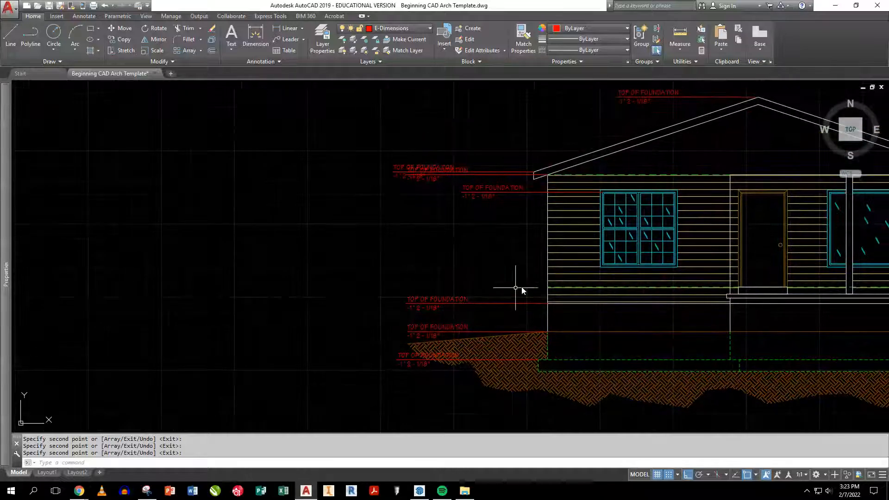
{"action": "scroll", "coordinate": [551, 310], "scroll_direction": "up", "scroll_amount": 5}
{"action": "key", "text": "Return"}
{"action": "left_click", "coordinate": [366, 358]}
{"action": "left_click", "coordinate": [212, 312]}
{"action": "key", "text": "Return"}
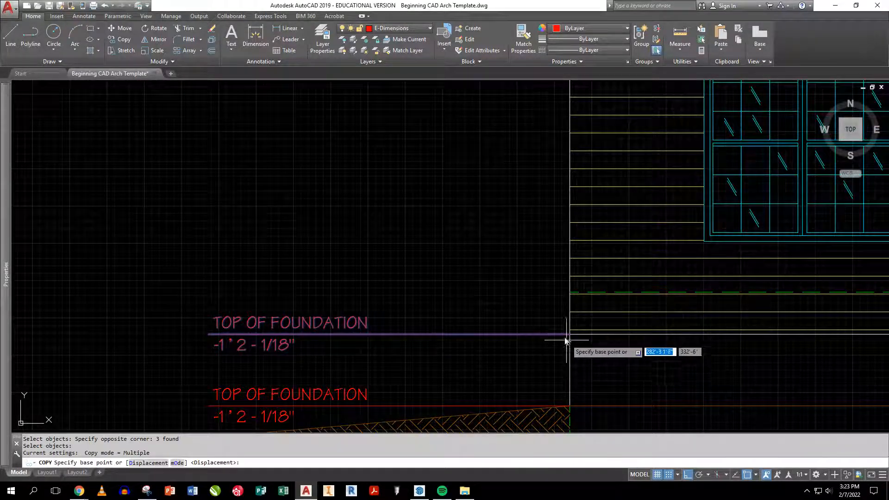
{"action": "left_click", "coordinate": [570, 335]}
{"action": "left_click", "coordinate": [571, 292]}
{"action": "key", "text": "Return"}
{"action": "scroll", "coordinate": [526, 342], "scroll_direction": "down", "scroll_amount": 3}
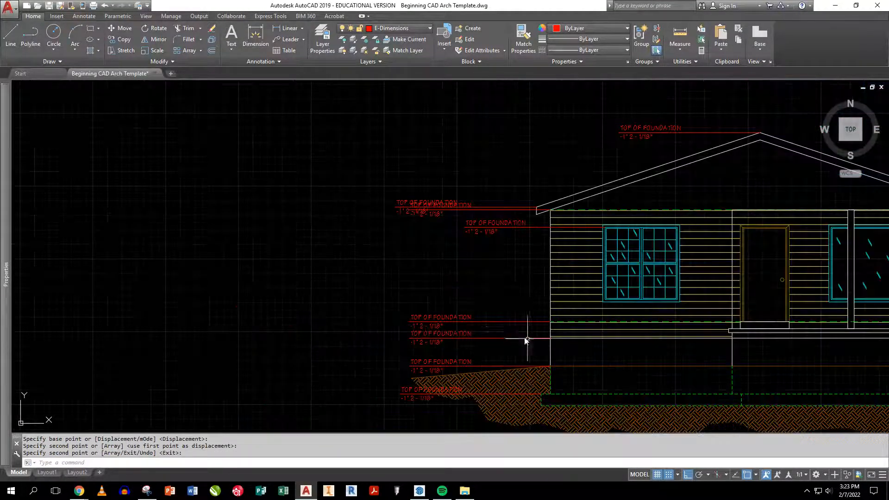
- Move all the labeled level lines 6 inches away from the house to leave a gap at the elevation
{"action": "middle_click_drag", "start_coordinate": [526, 342], "coordinate": [481, 257]}
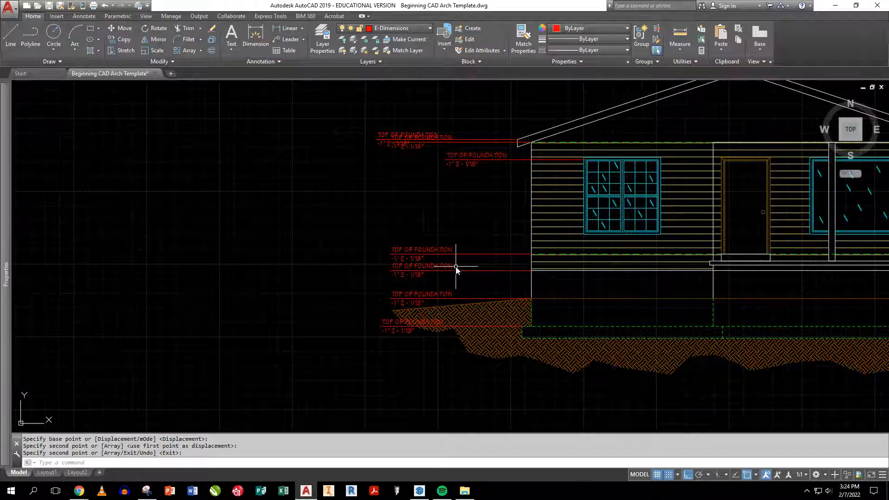
{"action": "type", "text": "m"}
{"action": "key", "text": "Return"}
{"action": "left_click", "coordinate": [477, 182]}
{"action": "left_click", "coordinate": [397, 130]}
{"action": "middle_click_drag", "start_coordinate": [489, 146], "coordinate": [460, 258]}
{"action": "left_click", "coordinate": [607, 187]}
{"action": "left_click", "coordinate": [563, 153]}
{"action": "middle_click_drag", "start_coordinate": [455, 327], "coordinate": [512, 202]}
{"action": "scroll", "coordinate": [448, 274], "scroll_direction": "up", "scroll_amount": 4}
{"action": "left_click", "coordinate": [444, 413]}
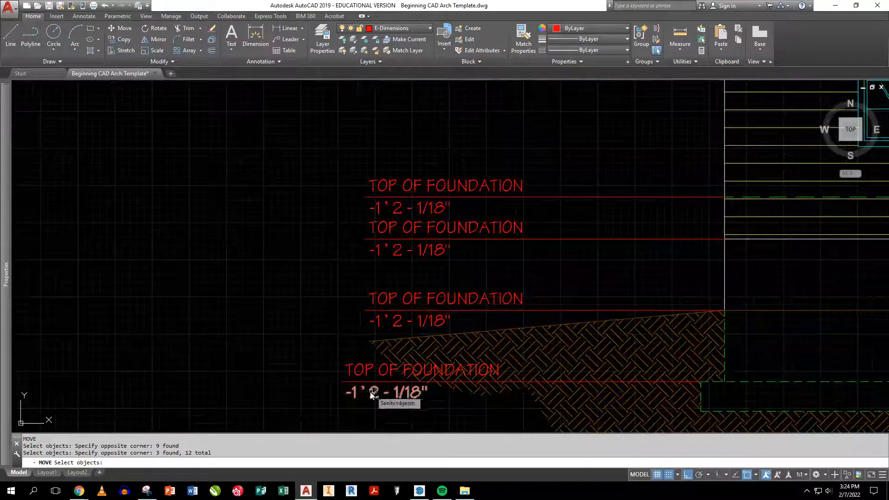
{"action": "left_click", "coordinate": [340, 360]}
{"action": "left_click", "coordinate": [407, 330]}
{"action": "left_click", "coordinate": [377, 193]}
{"action": "scroll", "coordinate": [552, 161], "scroll_direction": "down", "scroll_amount": 4}
{"action": "key", "text": "Return"}
{"action": "left_click", "coordinate": [552, 140]}
{"action": "type", "text": "6"}
{"action": "key", "text": "Return"}
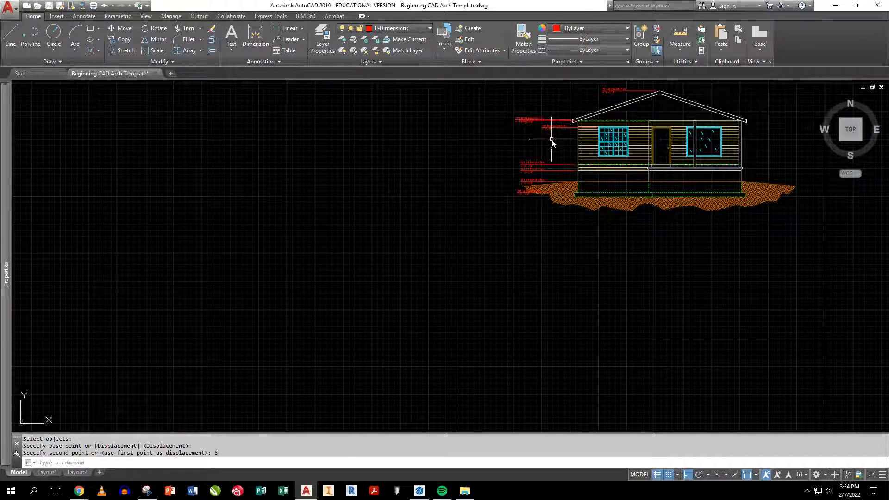
- Draw a circle with a 6-inch radius centred on the outer end of the finished floor level line
{"action": "scroll", "coordinate": [552, 143], "scroll_direction": "up", "scroll_amount": 2}
{"action": "scroll", "coordinate": [512, 189], "scroll_direction": "down", "scroll_amount": 1}
{"action": "scroll", "coordinate": [569, 188], "scroll_direction": "up", "scroll_amount": 4}
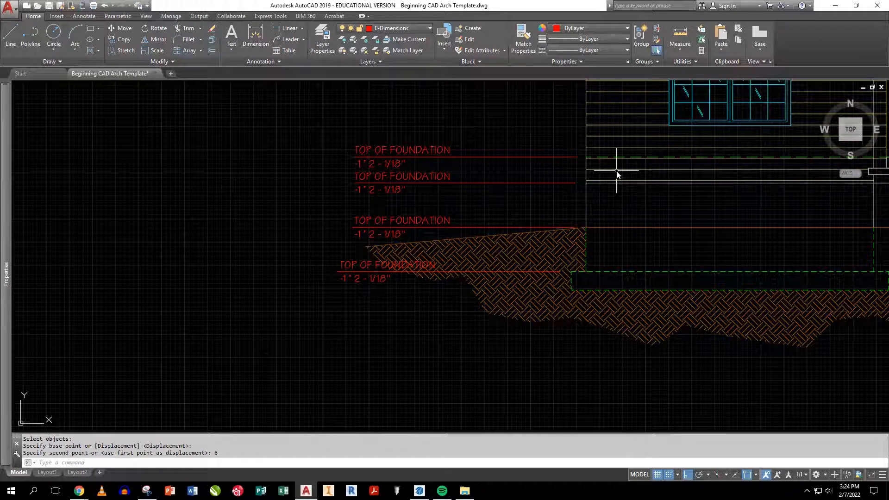
{"action": "scroll", "coordinate": [311, 143], "scroll_direction": "up", "scroll_amount": 4}
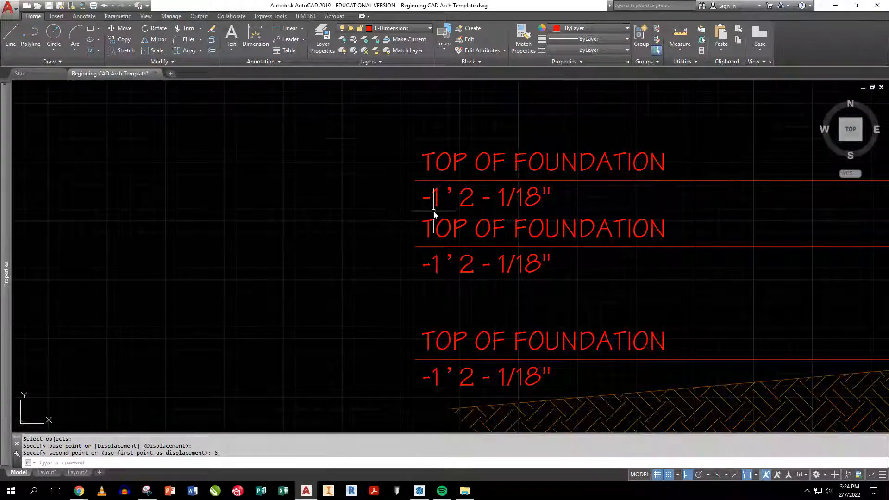
{"action": "scroll", "coordinate": [434, 211], "scroll_direction": "down", "scroll_amount": 4}
{"action": "scroll", "coordinate": [422, 209], "scroll_direction": "up", "scroll_amount": 4}
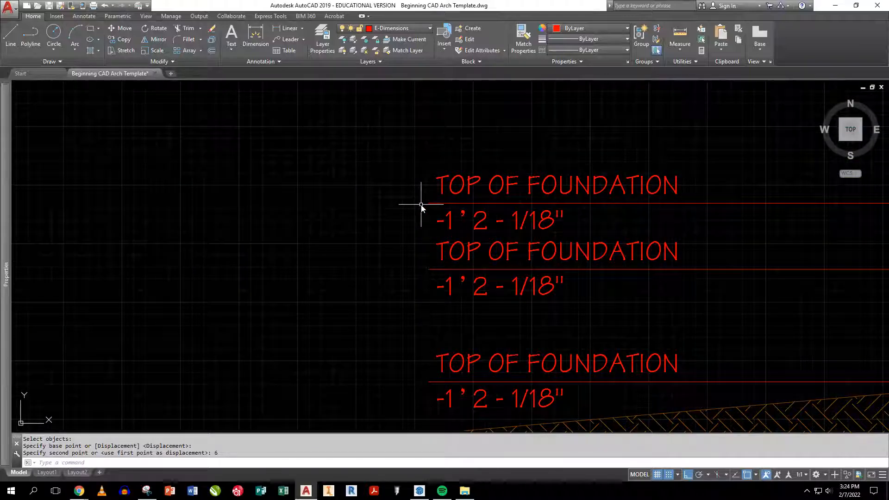
{"action": "type", "text": "c"}
{"action": "key", "text": "Return"}
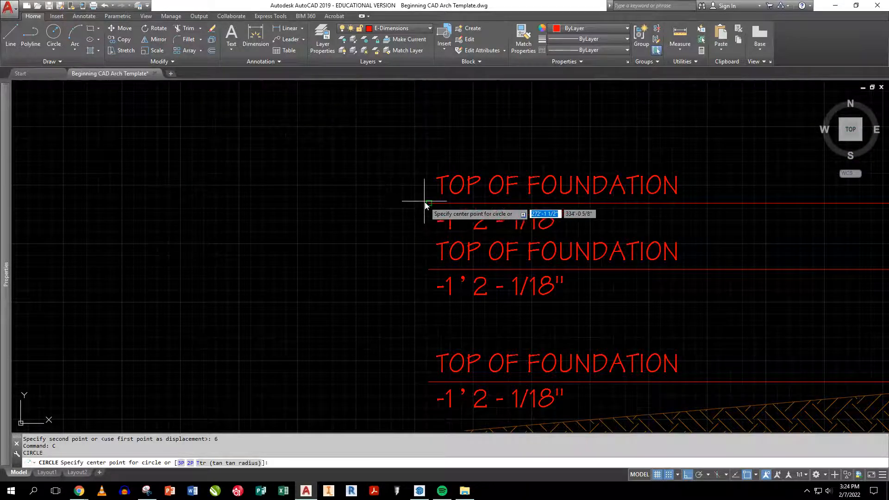
{"action": "left_click", "coordinate": [429, 203]}
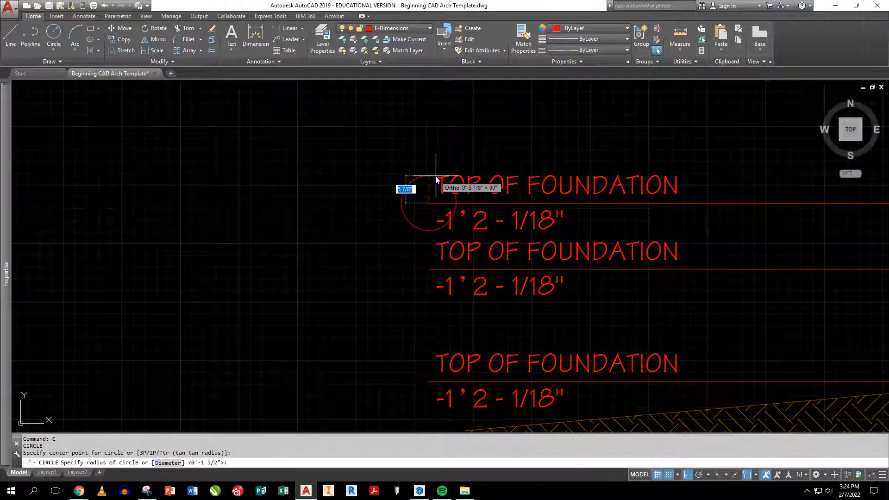
{"action": "type", "text": "6"}
{"action": "key", "text": "Return"}
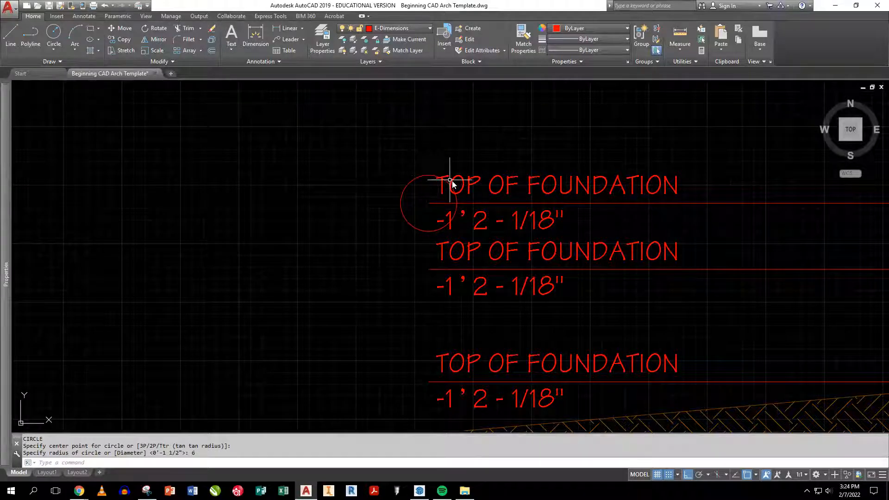
- Move the circle horizontally away from the level line into the empty space beside the labels
{"action": "type", "text": "m"}
{"action": "key", "text": "Return"}
{"action": "left_click", "coordinate": [420, 193]}
{"action": "left_click", "coordinate": [395, 181]}
{"action": "key", "text": "Return"}
{"action": "left_click", "coordinate": [429, 203]}
{"action": "left_click", "coordinate": [293, 196]}
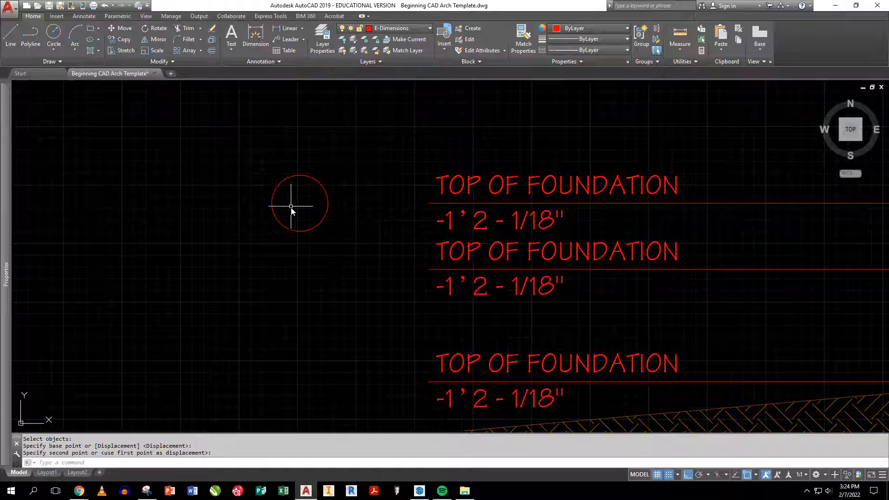
- Draw a horizontal and a vertical diameter line across the circle to divide it into quarters
{"action": "type", "text": "l"}
{"action": "key", "text": "Return"}
{"action": "left_click", "coordinate": [272, 203]}
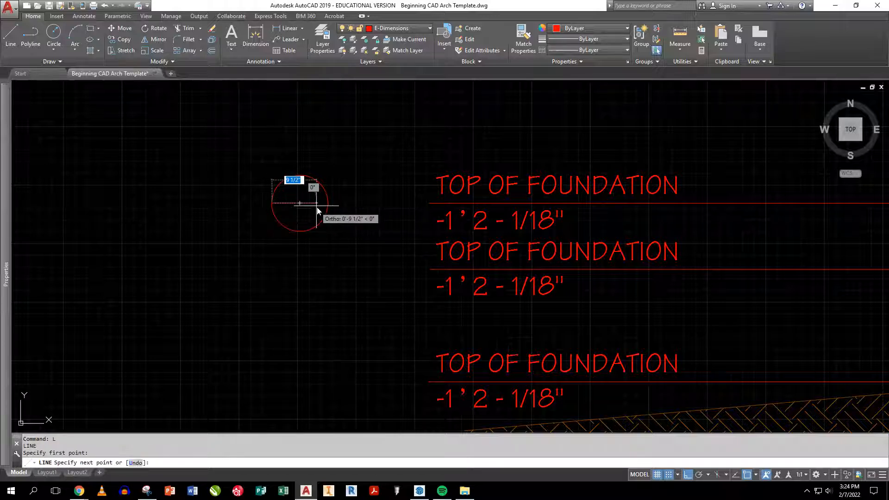
{"action": "left_click", "coordinate": [327, 203]}
{"action": "key", "text": "Return"}
{"action": "key", "text": "Return"}
{"action": "left_click", "coordinate": [300, 175]}
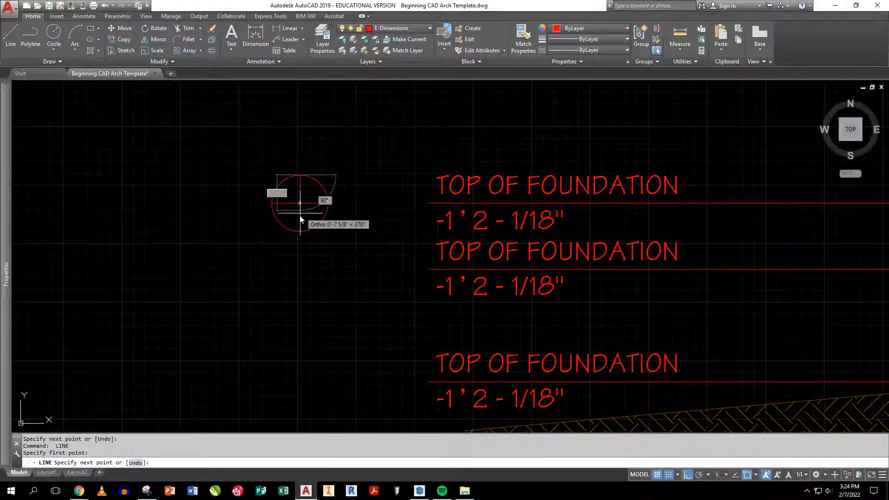
{"action": "left_click", "coordinate": [299, 231]}
{"action": "key", "text": "Return"}
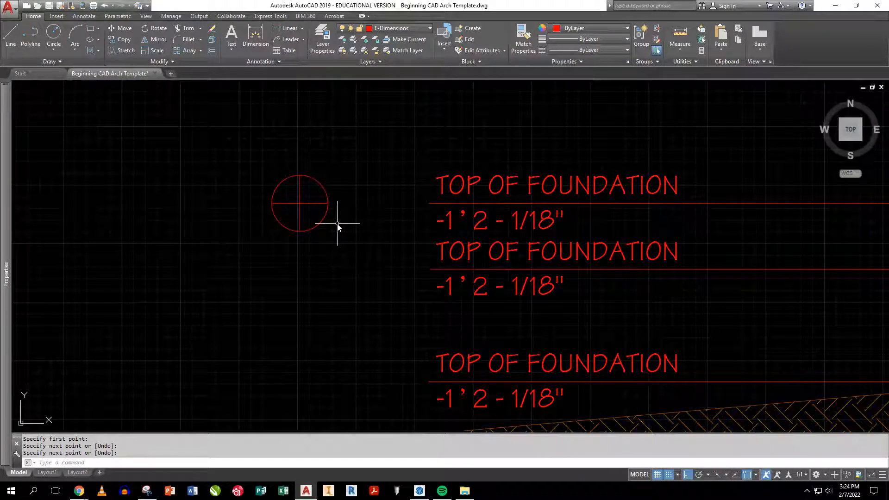
- Hatch the upper-right and lower-left quarters of the circle with the SOLID pattern
{"action": "type", "text": "h"}
{"action": "key", "text": "Return"}
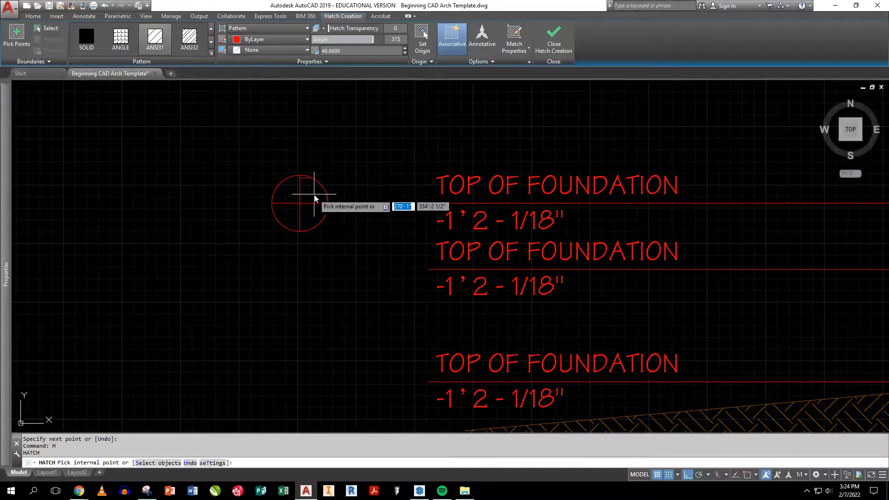
{"action": "left_click", "coordinate": [285, 217]}
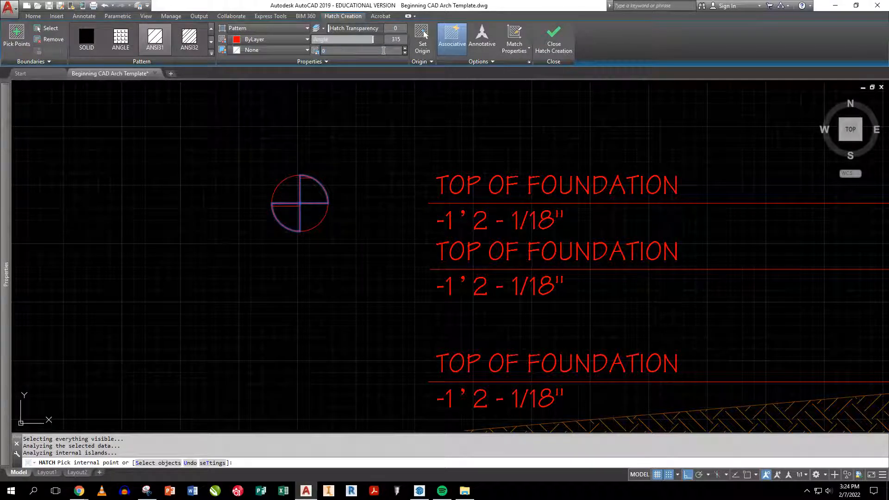
{"action": "left_click", "coordinate": [86, 37]}
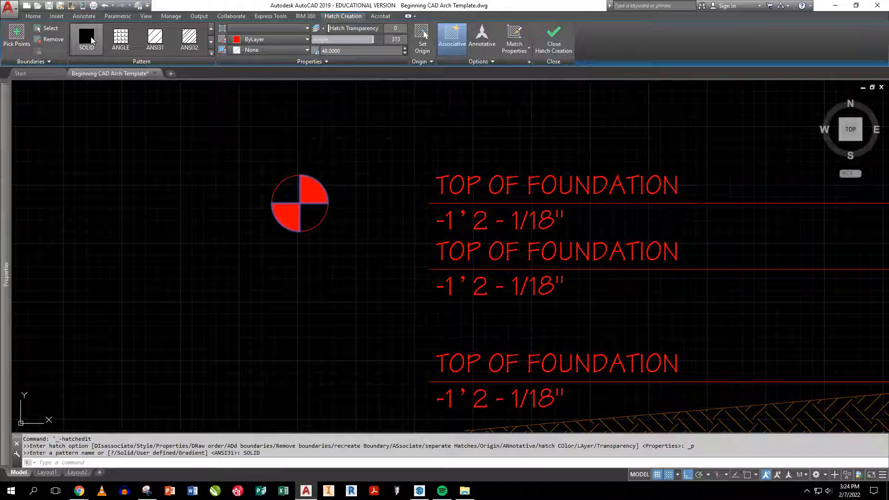
{"action": "left_click", "coordinate": [570, 43]}
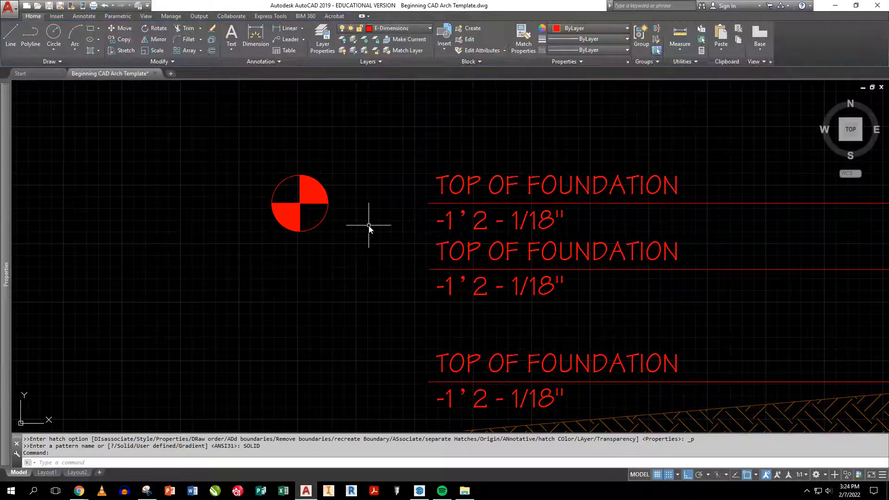
- Move the finished elevation target so its right edge touches the outer end of the finished floor level line
{"action": "mouse_move", "coordinate": [358, 232]}
{"action": "left_mouse_down"}
{"action": "mouse_move", "coordinate": [258, 185]}
{"action": "mouse_move", "coordinate": [250, 163]}
{"action": "left_mouse_up"}
{"action": "key", "text": "Return"}
{"action": "left_click", "coordinate": [300, 202]}
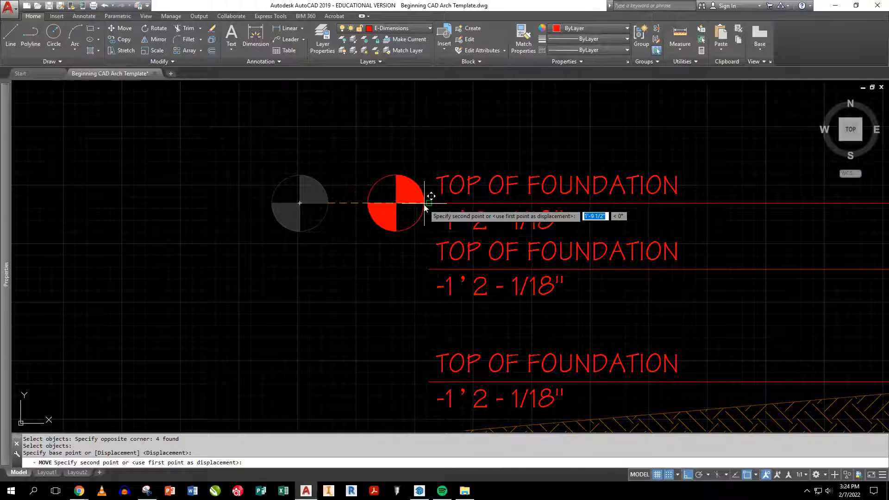
{"action": "left_click", "coordinate": [427, 206]}
- Copy the elevation target to the outer ends of the foundation, grade and footing level lines
{"action": "type", "text": "C"}
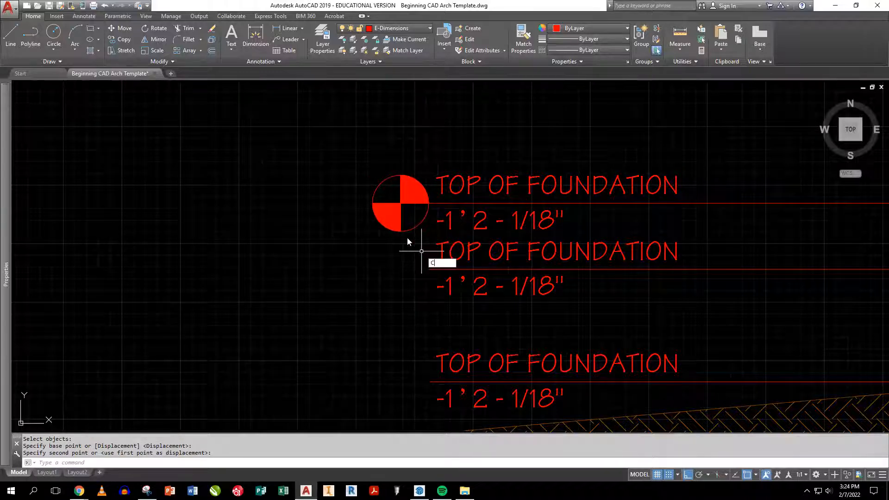
{"action": "type", "text": "P"}
{"action": "key", "text": "Return"}
{"action": "left_click", "coordinate": [373, 205]}
{"action": "left_click", "coordinate": [413, 218]}
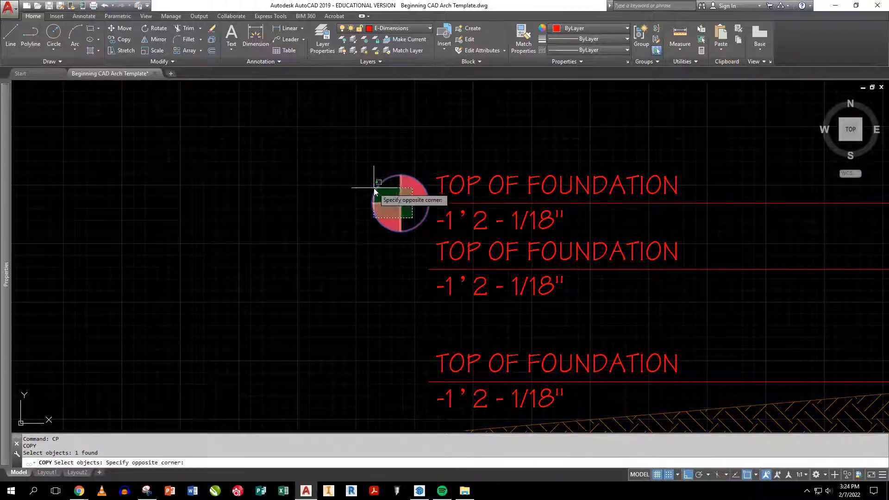
{"action": "left_click", "coordinate": [374, 189]}
{"action": "key", "text": "Return"}
{"action": "left_click", "coordinate": [429, 204]}
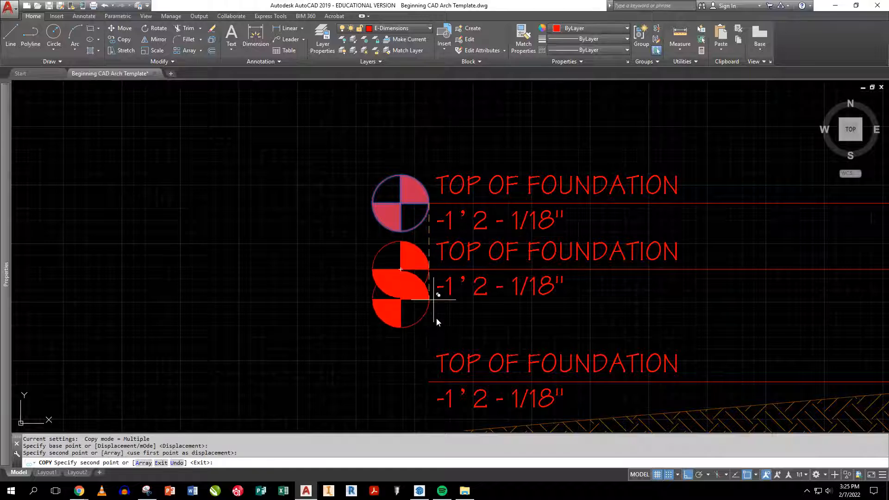
{"action": "left_click", "coordinate": [429, 381]}
{"action": "middle_click_drag", "start_coordinate": [429, 382], "coordinate": [424, 134]}
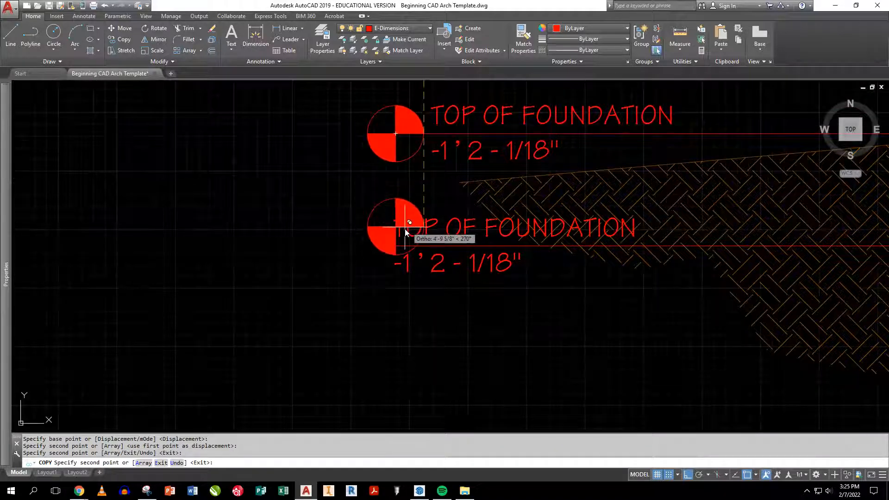
{"action": "left_click", "coordinate": [395, 252]}
- Place further copies of the elevation target at the outer ends of the window top, wall top and eave level lines
{"action": "scroll", "coordinate": [440, 113], "scroll_direction": "down", "scroll_amount": 5}
{"action": "scroll", "coordinate": [449, 242], "scroll_direction": "up", "scroll_amount": 5}
{"action": "left_click", "coordinate": [482, 154]}
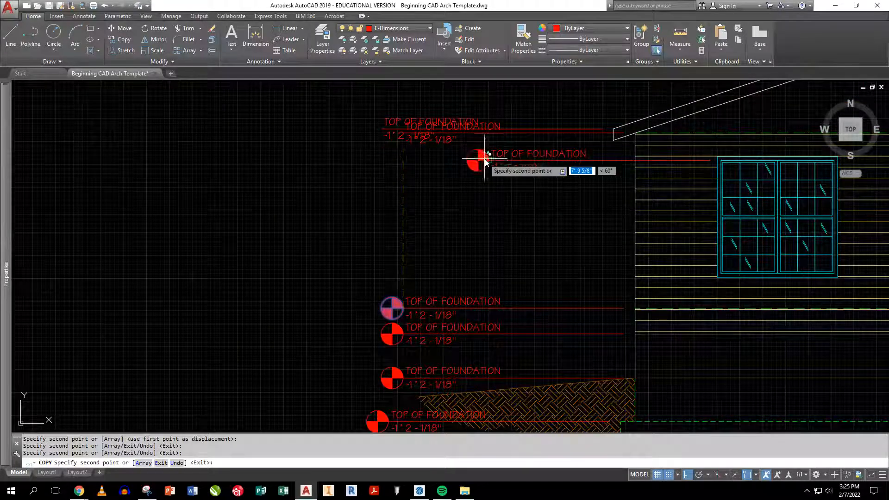
{"action": "scroll", "coordinate": [398, 137], "scroll_direction": "up", "scroll_amount": 5}
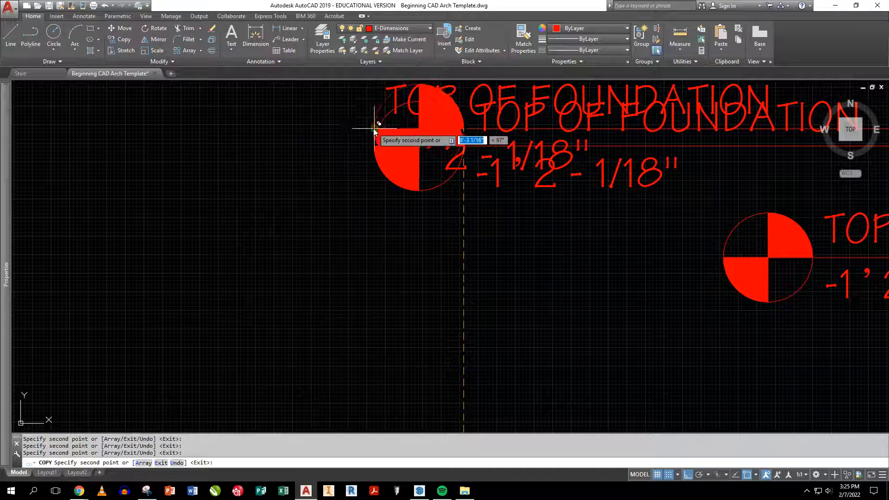
{"action": "scroll", "coordinate": [493, 188], "scroll_direction": "down", "scroll_amount": 5}
{"action": "middle_click_drag", "start_coordinate": [498, 191], "coordinate": [334, 303]}
{"action": "middle_click_drag", "start_coordinate": [639, 235], "coordinate": [381, 321]}
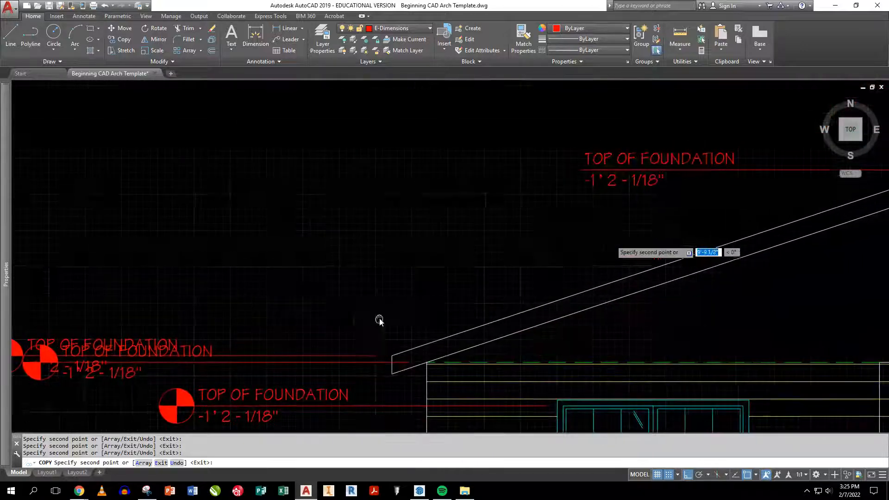
{"action": "scroll", "coordinate": [481, 203], "scroll_direction": "down", "scroll_amount": 2}
{"action": "middle_click_drag", "start_coordinate": [482, 201], "coordinate": [626, 156]}
{"action": "middle_click_drag", "start_coordinate": [525, 203], "coordinate": [618, 189]}
{"action": "key", "text": "Escape"}
- Turn on the E-Construction layer
{"action": "scroll", "coordinate": [602, 222], "scroll_direction": "down", "scroll_amount": 3}
{"action": "scroll", "coordinate": [572, 259], "scroll_direction": "up", "scroll_amount": 2}
{"action": "scroll", "coordinate": [570, 358], "scroll_direction": "up", "scroll_amount": 2}
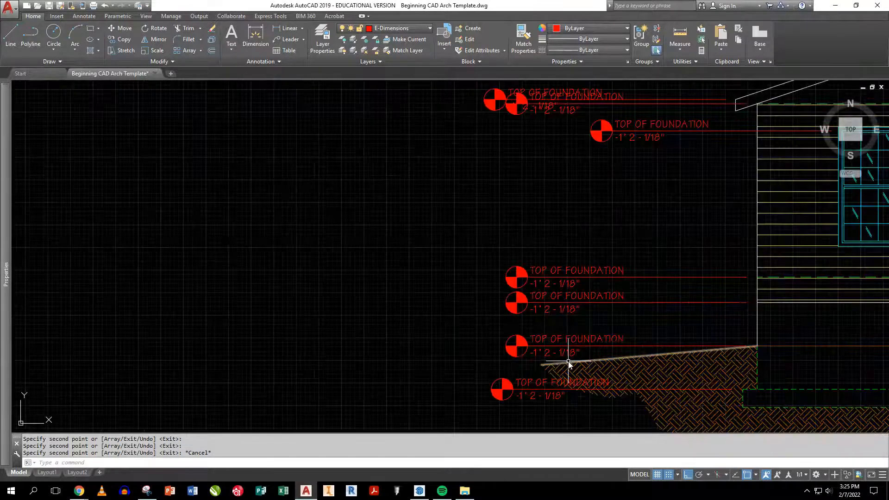
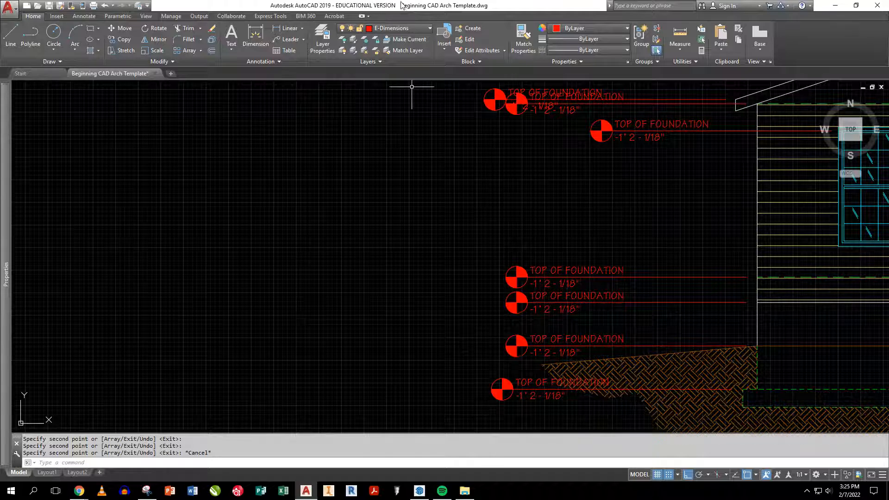
{"action": "left_click", "coordinate": [410, 28]}
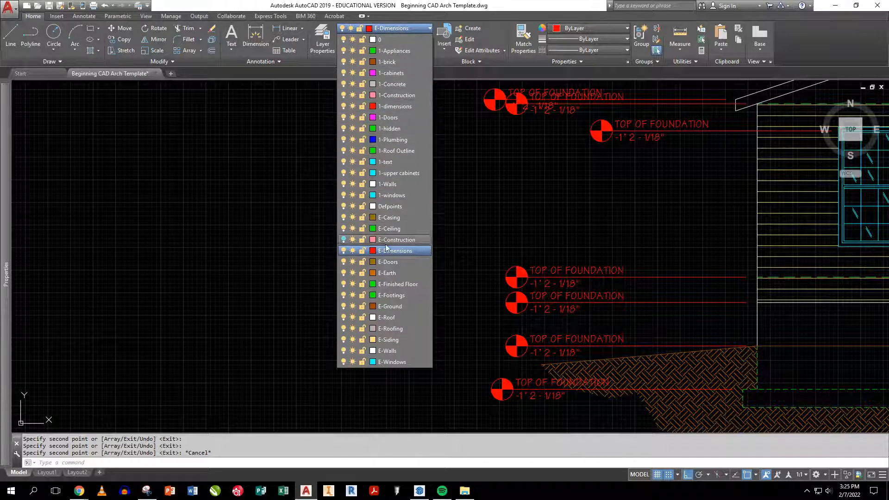
{"action": "left_click", "coordinate": [343, 240]}
{"action": "left_click", "coordinate": [656, 247]}
- Reshape the earth hatch's boundary polyline by raising two vertices near its left end above the footing level's label
{"action": "middle_click_drag", "start_coordinate": [645, 251], "coordinate": [550, 112]}
{"action": "scroll", "coordinate": [541, 264], "scroll_direction": "up", "scroll_amount": 6}
{"action": "left_click", "coordinate": [492, 253]}
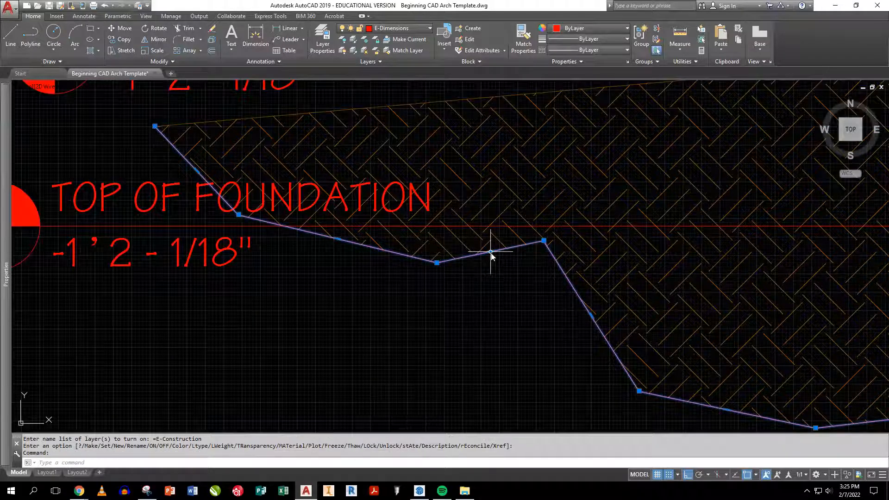
{"action": "left_click", "coordinate": [437, 263]}
{"action": "left_click", "coordinate": [437, 166]}
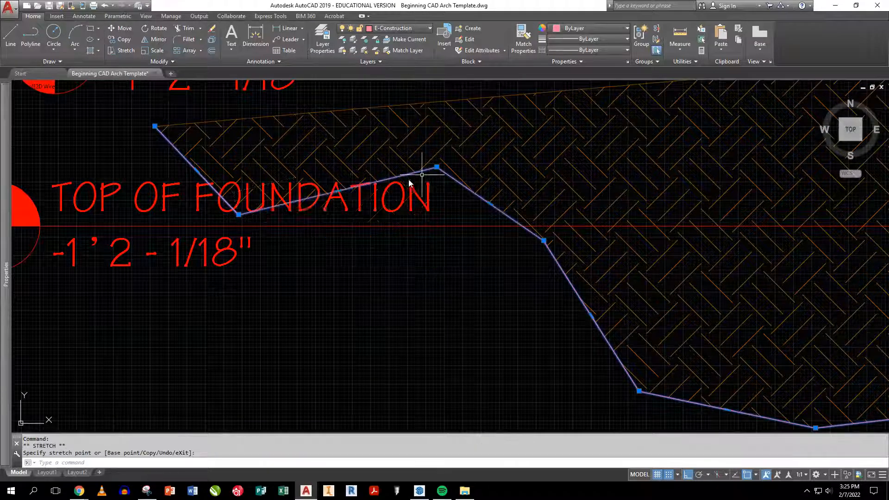
{"action": "left_click", "coordinate": [238, 215]}
{"action": "left_click", "coordinate": [239, 175]}
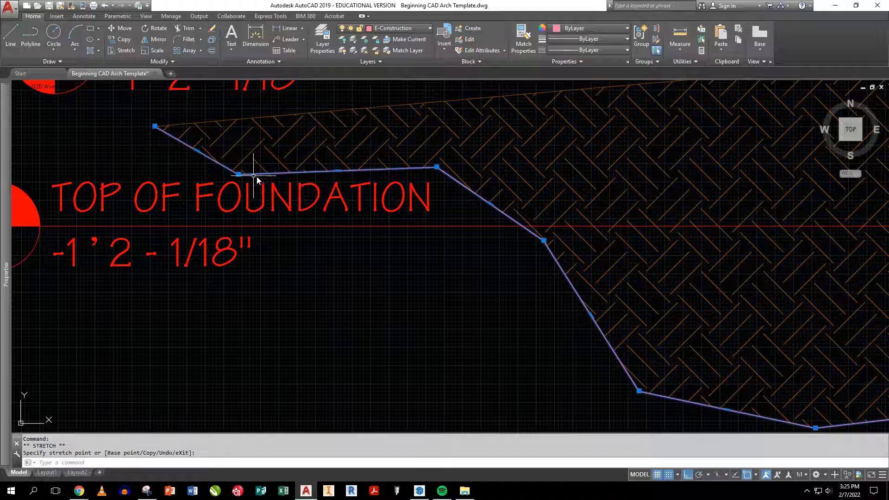
{"action": "left_click", "coordinate": [419, 275]}
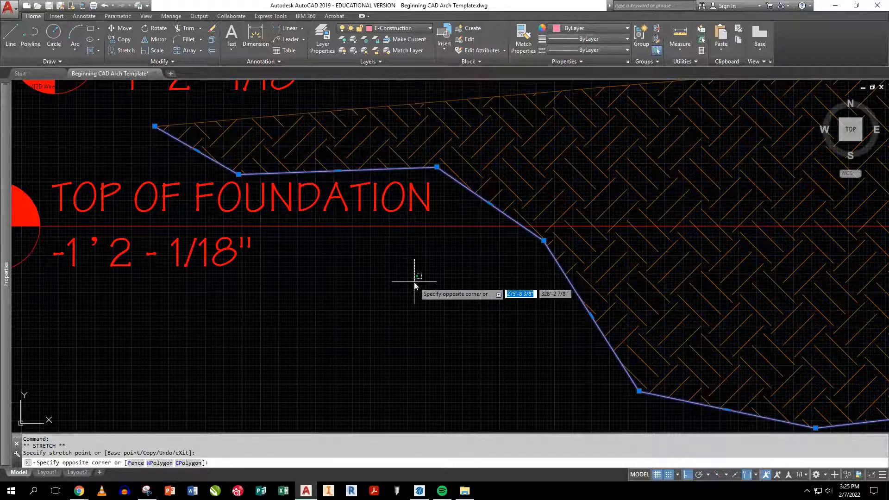
{"action": "key", "text": "Escape"}
{"action": "scroll", "coordinate": [413, 287], "scroll_direction": "down", "scroll_amount": 8}
{"action": "scroll", "coordinate": [389, 285], "scroll_direction": "up", "scroll_amount": 2}
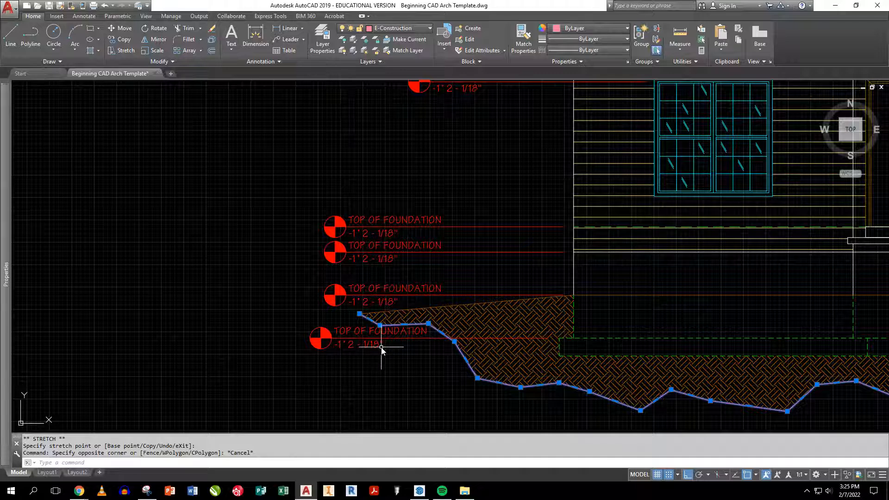
{"action": "key", "text": "Escape"}
{"action": "key", "text": "Escape"}
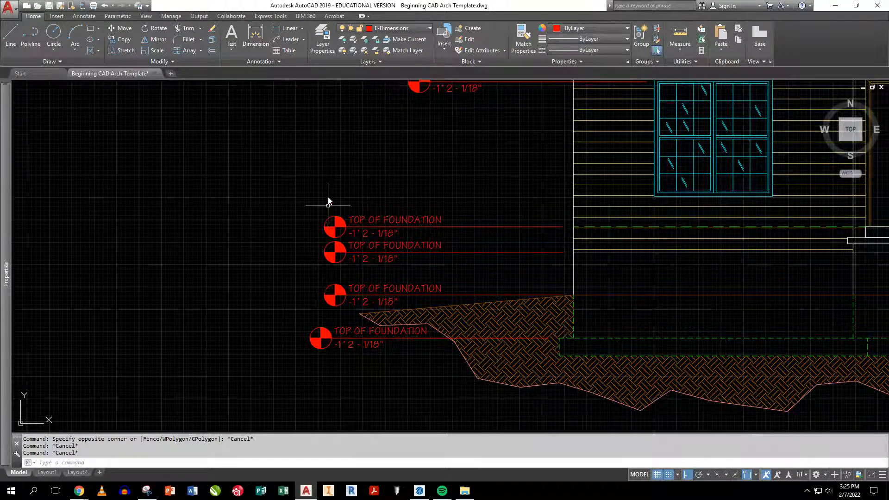
{"action": "scroll", "coordinate": [328, 220], "scroll_direction": "down", "scroll_amount": 2}
{"action": "scroll", "coordinate": [357, 274], "scroll_direction": "up", "scroll_amount": 2}
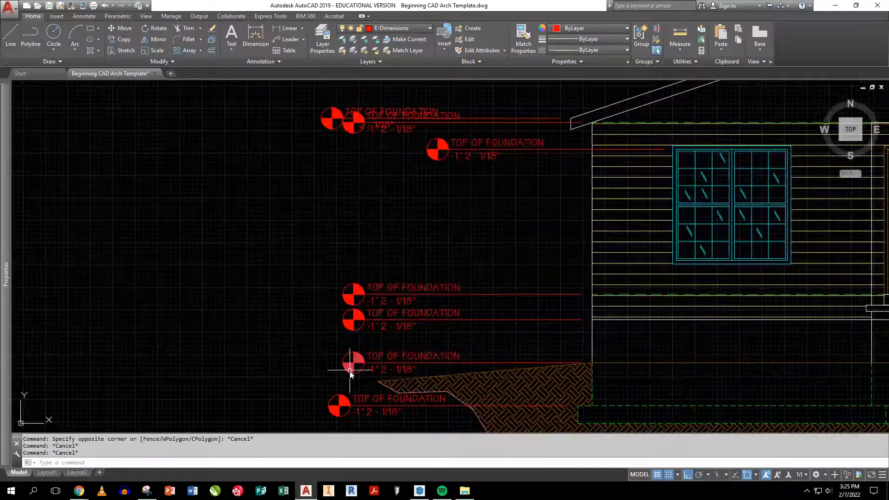
- Draw a vertical guide line from the centre of the footing level target up past the eave level target
{"action": "type", "text": "l"}
{"action": "key", "text": "Return"}
{"action": "left_click", "coordinate": [320, 407]}
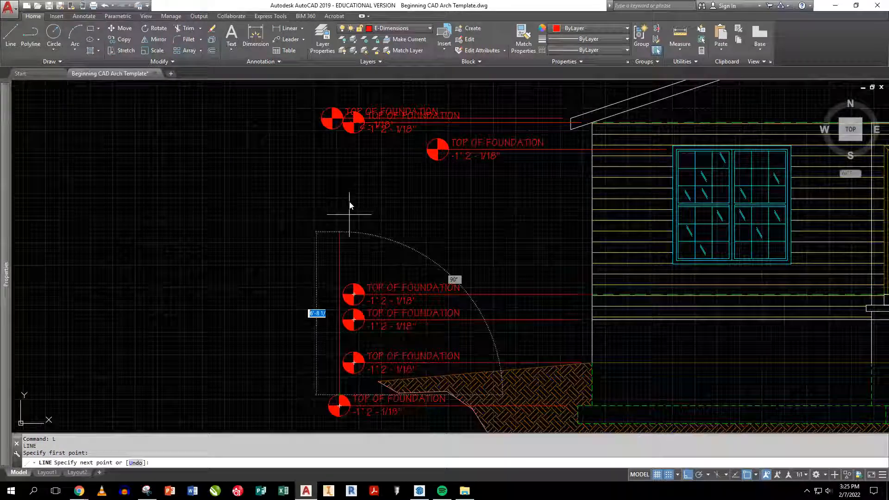
{"action": "middle_click_drag", "start_coordinate": [350, 160], "coordinate": [346, 301]}
{"action": "left_click", "coordinate": [355, 114]}
{"action": "key", "text": "Return"}
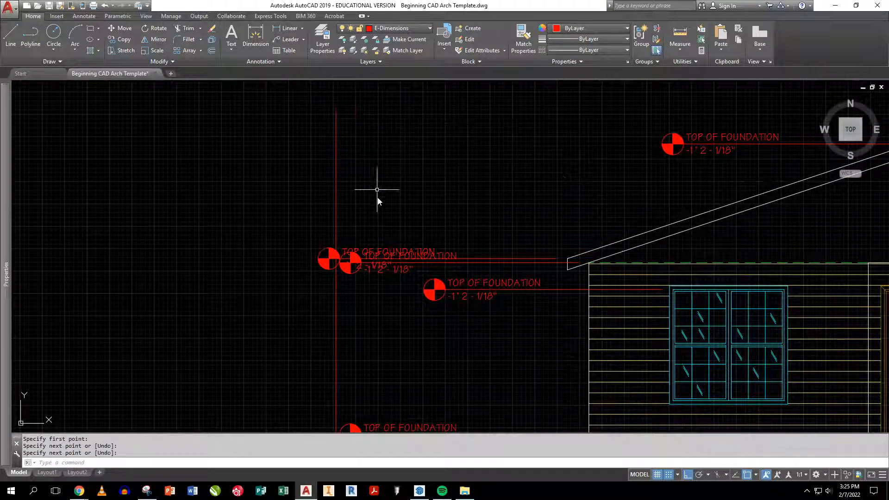
- Move the eave level target with its label above the wall top target, centring it on the vertical guide line
{"action": "scroll", "coordinate": [375, 232], "scroll_direction": "up", "scroll_amount": 4}
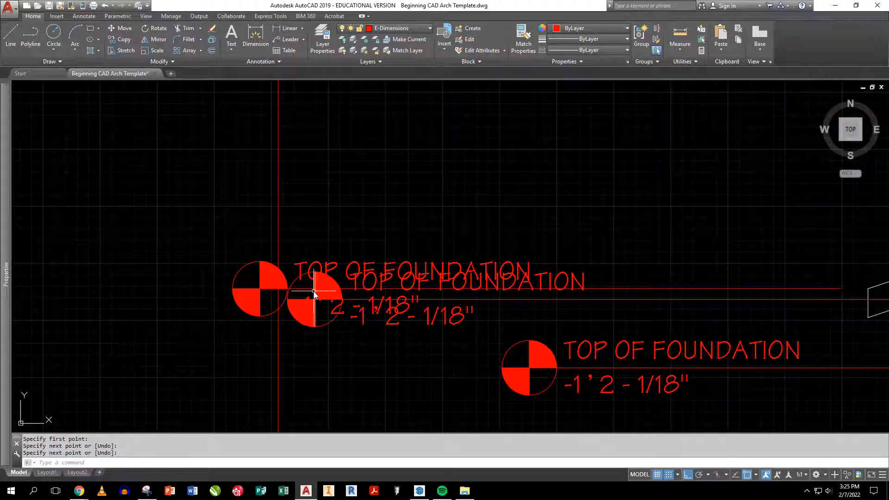
{"action": "type", "text": "m"}
{"action": "key", "text": "Return"}
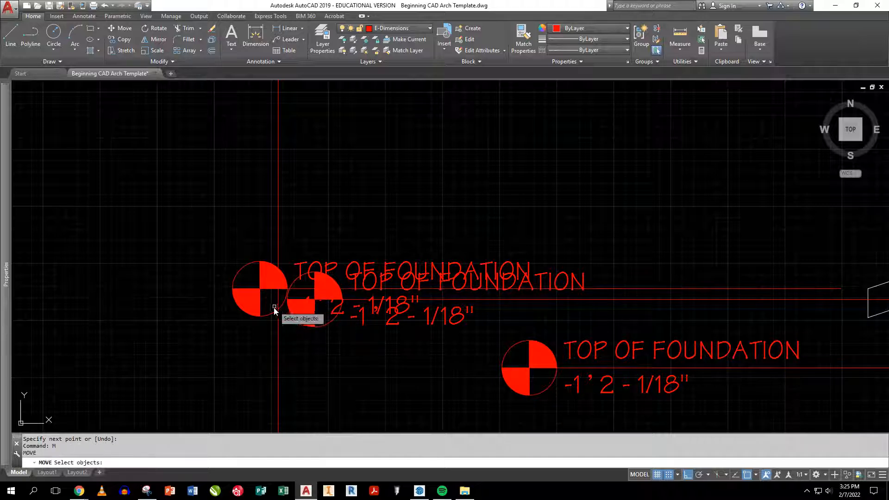
{"action": "left_click", "coordinate": [282, 324]}
{"action": "left_click", "coordinate": [234, 258]}
{"action": "left_click", "coordinate": [310, 265]}
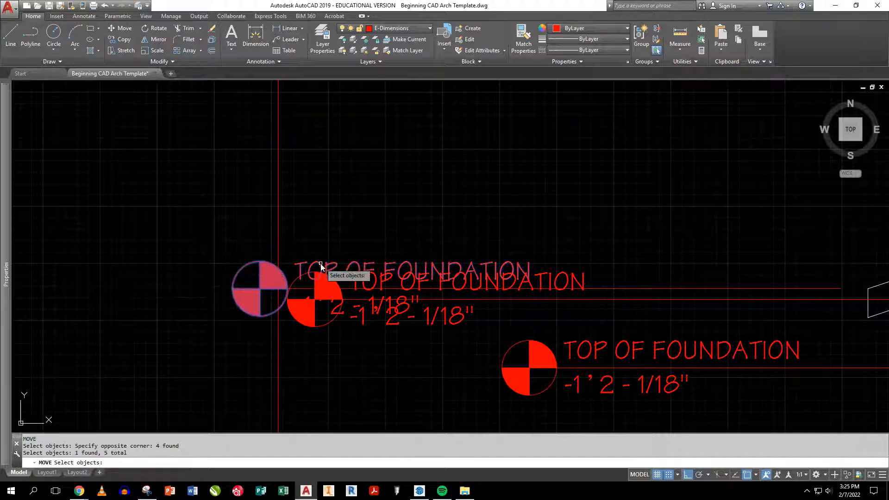
{"action": "left_click", "coordinate": [406, 296]}
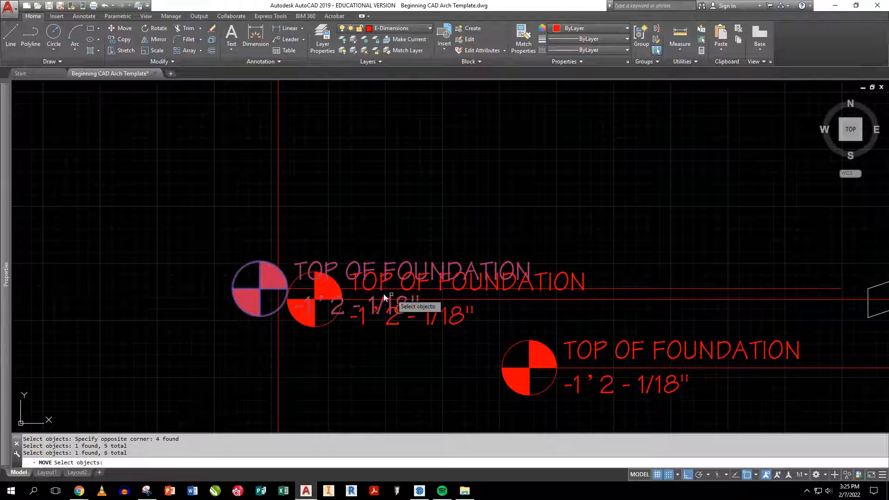
{"action": "key", "text": "Return"}
{"action": "left_click", "coordinate": [259, 289]}
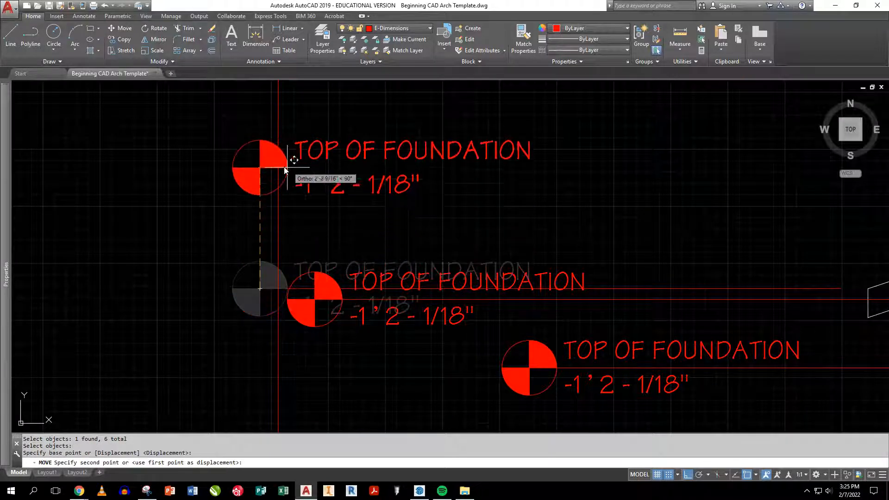
{"action": "type", "text": "N"}
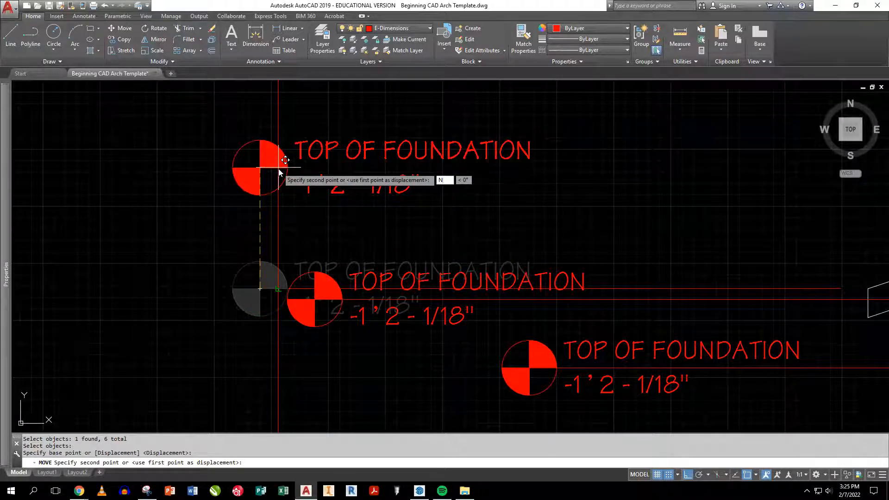
{"action": "key", "text": "Return"}
{"action": "left_click", "coordinate": [278, 167]}
- Copy the eave level line up to the raised eave target so it starts at the circle's inner edge
{"action": "scroll", "coordinate": [420, 251], "scroll_direction": "down", "scroll_amount": 2}
{"action": "middle_click_drag", "start_coordinate": [424, 251], "coordinate": [352, 255]}
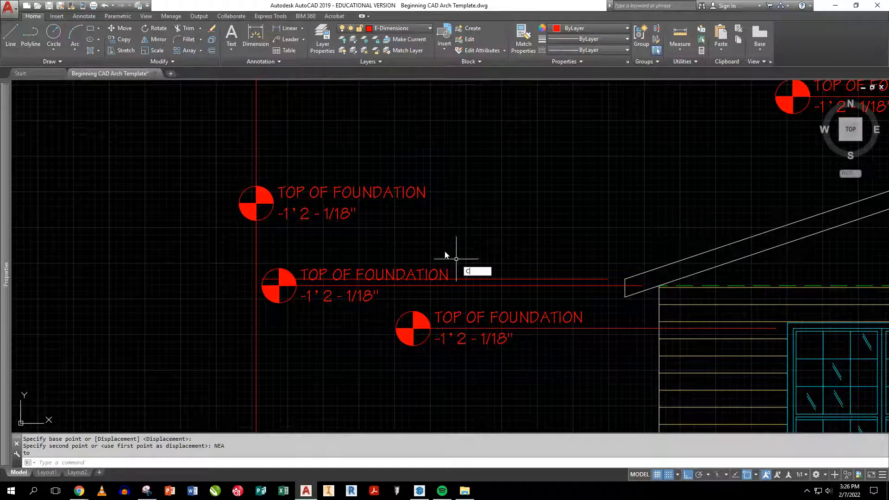
{"action": "type", "text": "P"}
{"action": "key", "text": "Return"}
{"action": "left_click", "coordinate": [460, 280]}
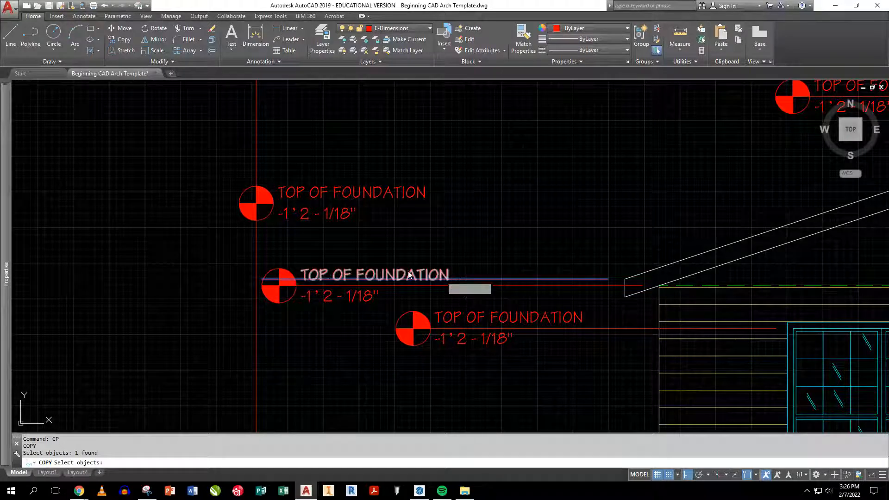
{"action": "key", "text": "Return"}
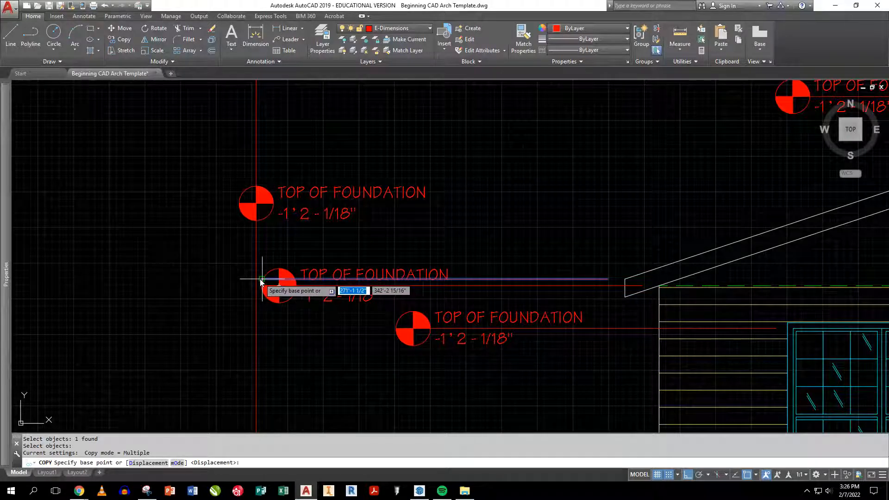
{"action": "left_click", "coordinate": [263, 279]}
{"action": "left_click", "coordinate": [271, 202]}
{"action": "key", "text": "Return"}
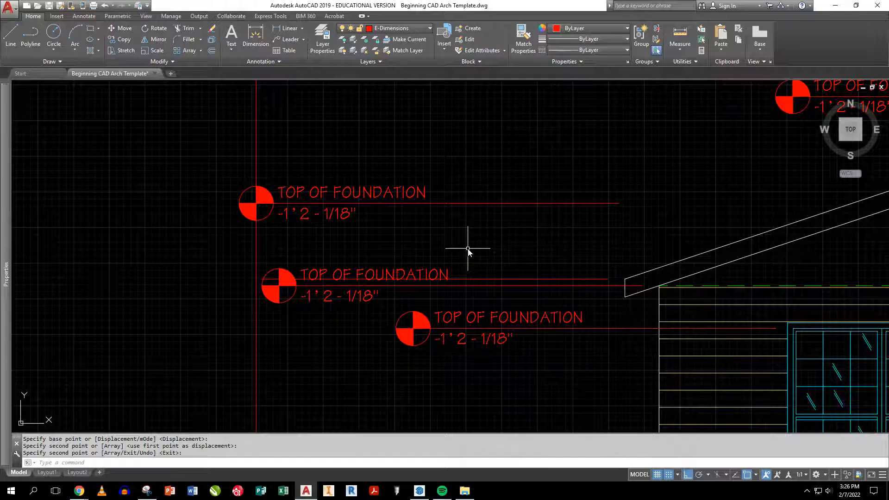
- Draw a 45° diagonal line from the midpoint of the raised copy down to the original eave level line, using polar tracking
{"action": "type", "text": "l"}
{"action": "key", "text": "Return"}
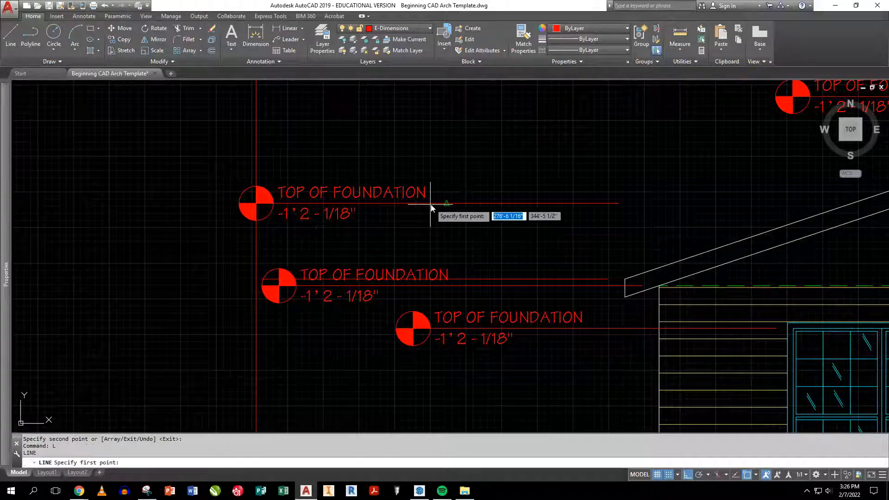
{"action": "left_click", "coordinate": [447, 202]}
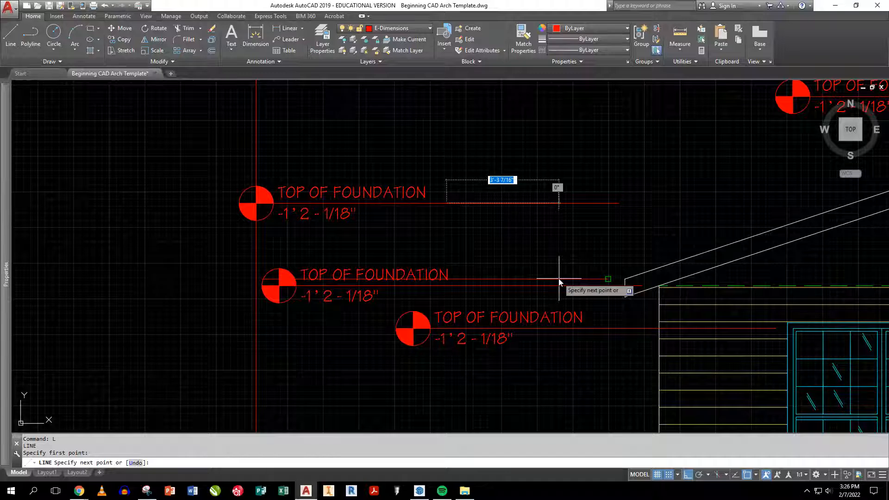
{"action": "key", "text": "F8"}
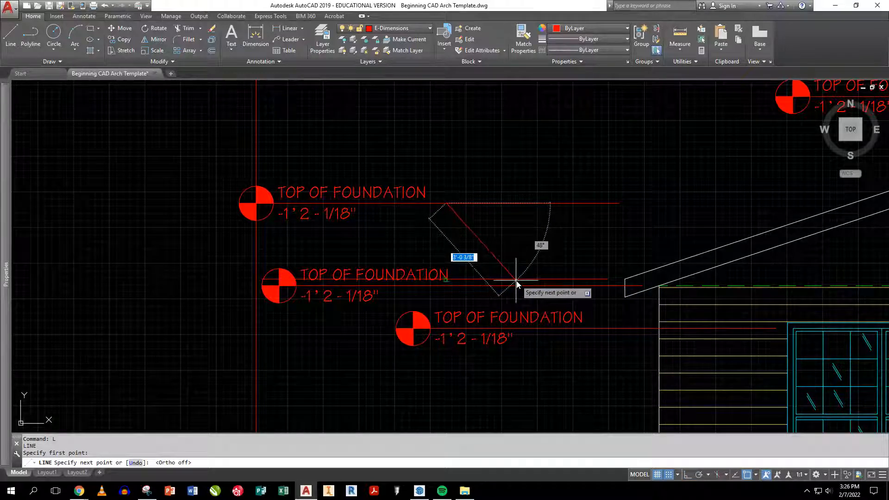
{"action": "key", "text": "F10"}
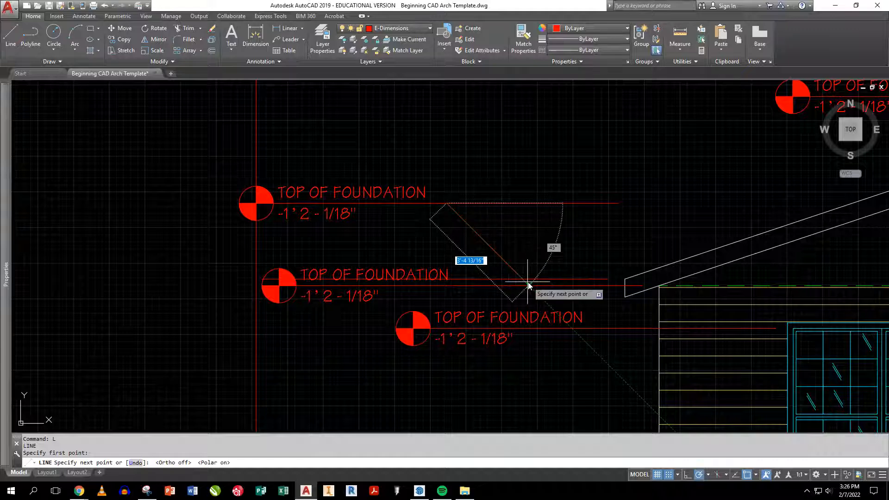
{"action": "left_click", "coordinate": [522, 279]}
{"action": "key", "text": "Escape"}
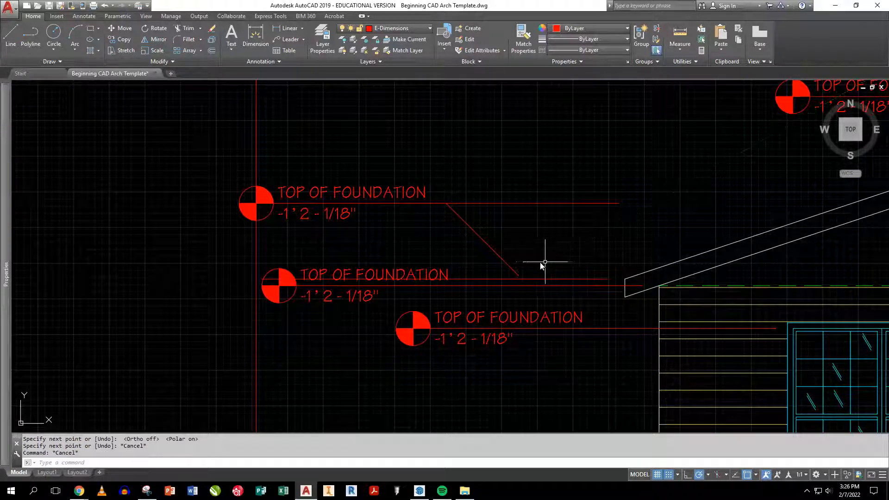
- Trim the raised and original eave lines at the diagonal to form a jogged leader, and erase the leftover outer segment
{"action": "type", "text": "tr"}
{"action": "key", "text": "Return"}
{"action": "key", "text": "Return"}
{"action": "left_click", "coordinate": [492, 282]}
{"action": "left_click", "coordinate": [485, 276]}
{"action": "left_click", "coordinate": [530, 227]}
{"action": "left_click", "coordinate": [507, 186]}
{"action": "key", "text": "Return"}
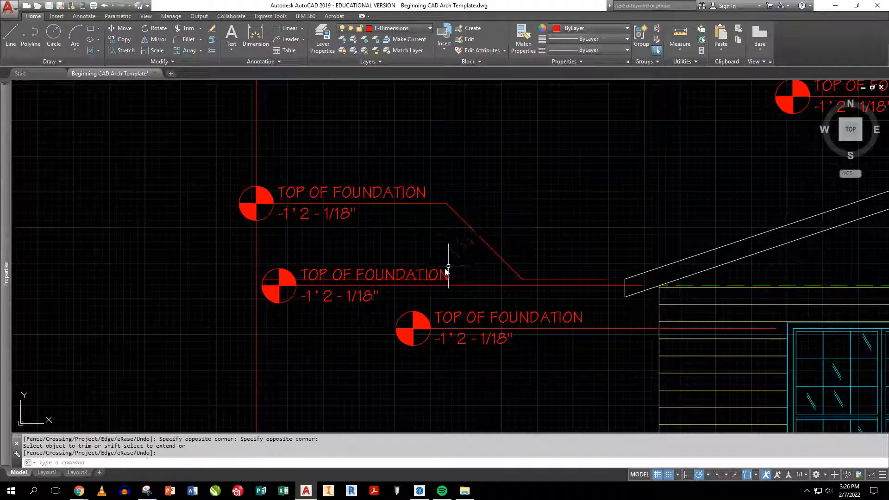
{"action": "left_click", "coordinate": [301, 279]}
{"action": "key", "text": "e"}
{"action": "key", "text": "Return"}
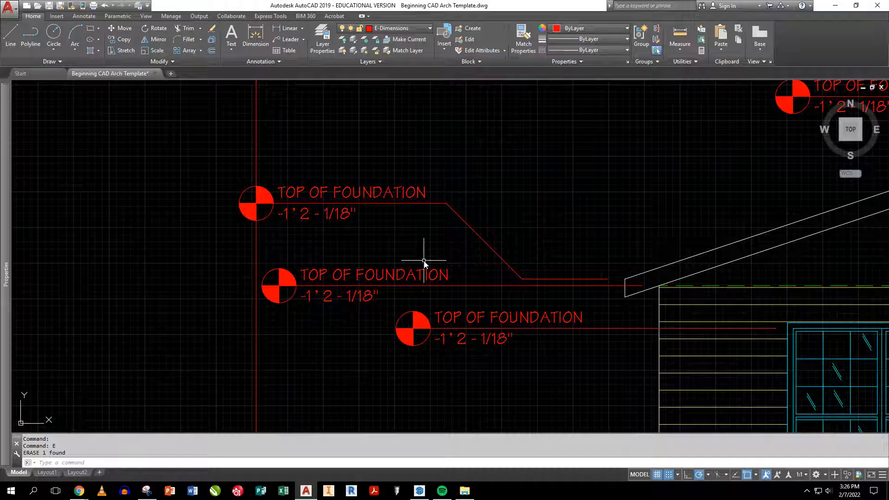
- Move the window top target with its label horizontally onto the vertical guide line
{"action": "scroll", "coordinate": [463, 268], "scroll_direction": "down", "scroll_amount": 1}
{"action": "scroll", "coordinate": [464, 257], "scroll_direction": "down", "scroll_amount": 1}
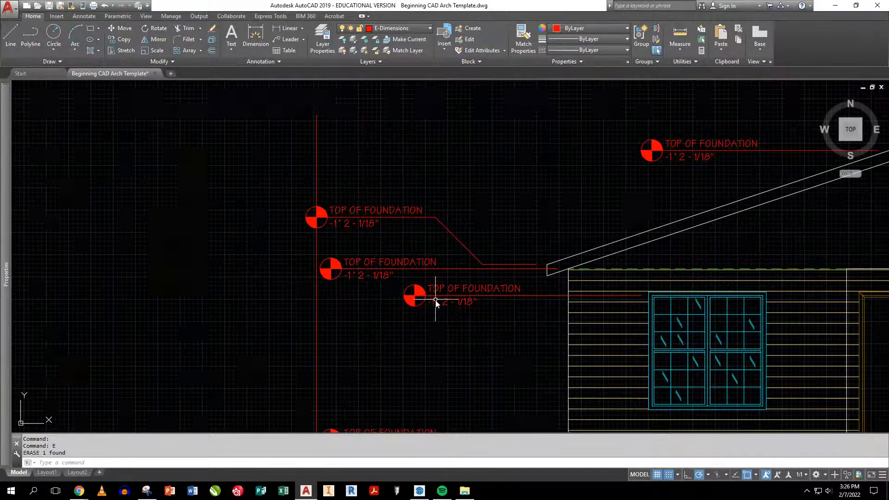
{"action": "key", "text": "m"}
{"action": "key", "text": "Return"}
{"action": "left_click", "coordinate": [459, 327]}
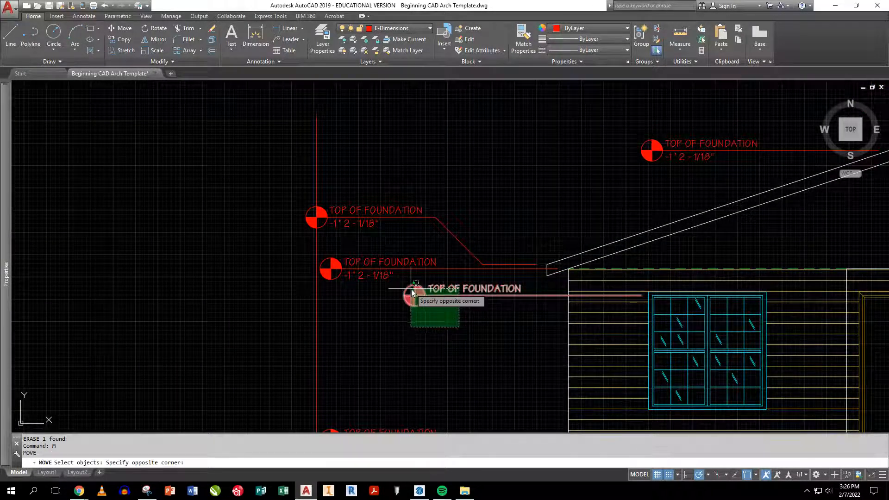
{"action": "left_click", "coordinate": [438, 300]}
{"action": "left_click", "coordinate": [415, 292]}
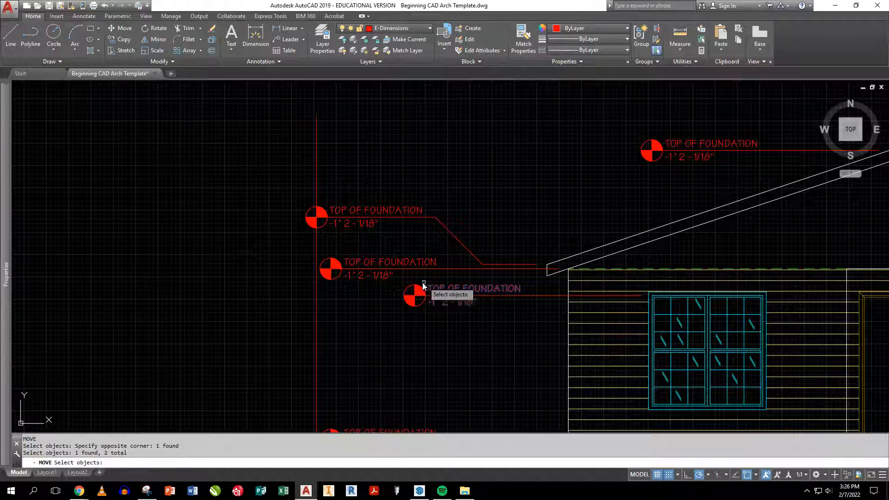
{"action": "left_click", "coordinate": [420, 315]}
{"action": "left_click", "coordinate": [395, 290]}
{"action": "key", "text": "Return"}
{"action": "left_click", "coordinate": [410, 297]}
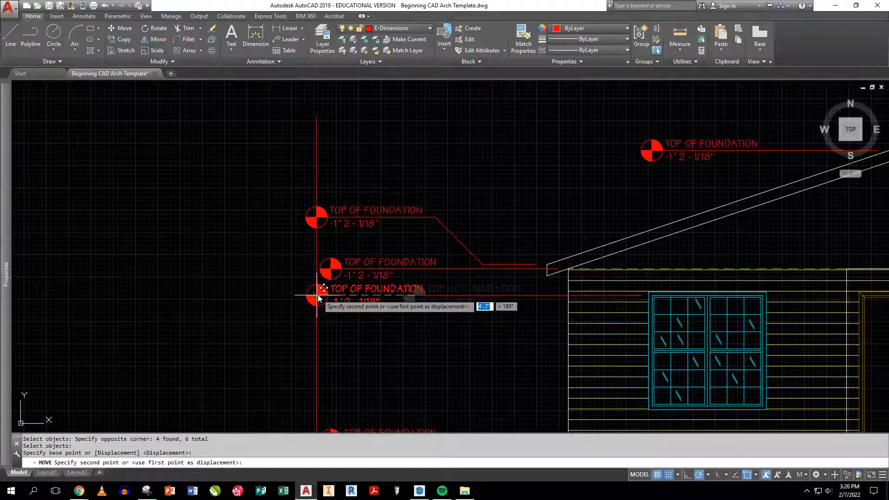
{"action": "left_click", "coordinate": [316, 296]}
- Move the wall top target with its label horizontally onto the vertical guide line
{"action": "scroll", "coordinate": [336, 275], "scroll_direction": "up", "scroll_amount": 4}
{"action": "key", "text": "space"}
{"action": "left_click", "coordinate": [484, 301]}
{"action": "left_click", "coordinate": [362, 281]}
{"action": "left_click", "coordinate": [356, 244]}
{"action": "left_click", "coordinate": [348, 240]}
{"action": "left_click", "coordinate": [312, 253]}
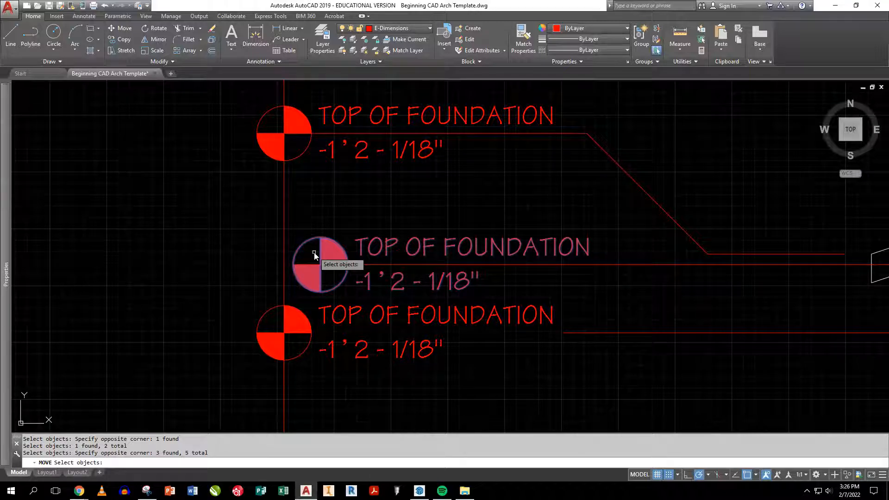
{"action": "left_click", "coordinate": [327, 273]}
{"action": "left_click", "coordinate": [316, 259]}
{"action": "key", "text": "Return"}
{"action": "left_click", "coordinate": [321, 266]}
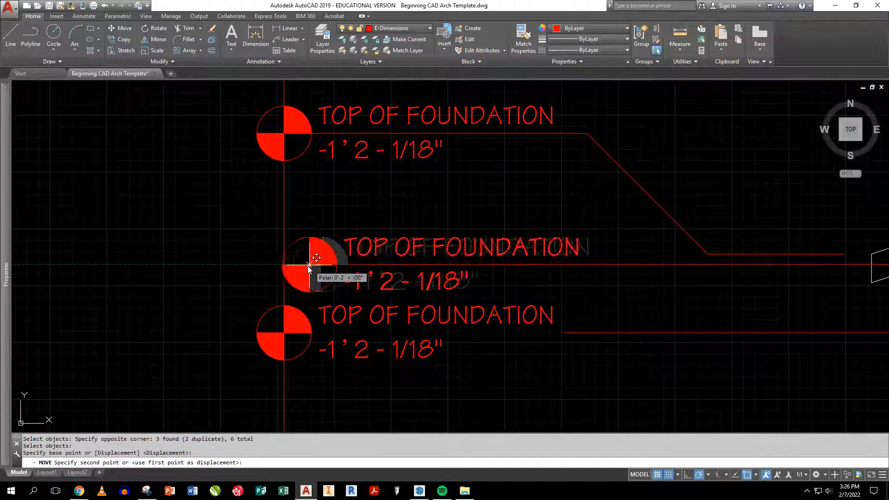
{"action": "left_click", "coordinate": [284, 266]}
- Move the roof level target above the slope with its label across to the vertical guide line
{"action": "scroll", "coordinate": [465, 208], "scroll_direction": "down", "scroll_amount": 2}
{"action": "middle_click_drag", "start_coordinate": [465, 208], "coordinate": [398, 323]}
{"action": "scroll", "coordinate": [397, 323], "scroll_direction": "down", "scroll_amount": 2}
{"action": "key", "text": "Return"}
{"action": "left_click", "coordinate": [693, 246]}
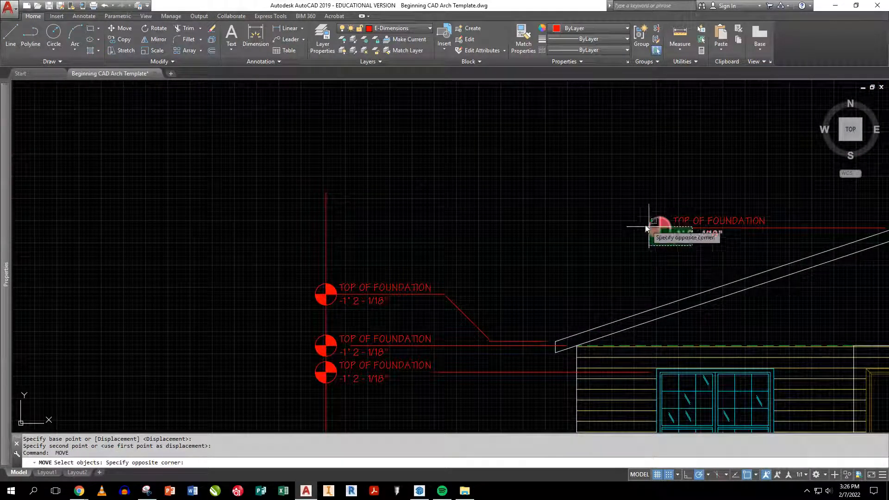
{"action": "left_click", "coordinate": [646, 241]}
{"action": "left_click", "coordinate": [627, 206]}
{"action": "left_click", "coordinate": [765, 246]}
{"action": "key", "text": "Return"}
{"action": "left_click", "coordinate": [660, 227]}
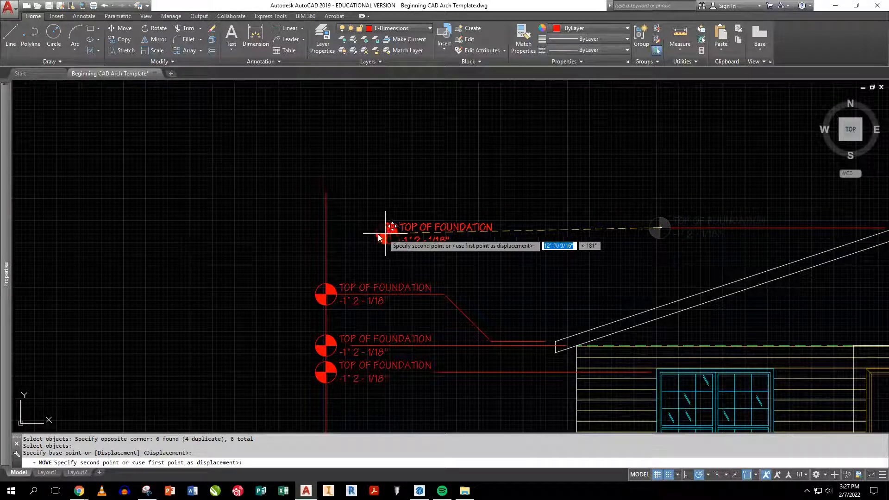
{"action": "left_click", "coordinate": [327, 227]}
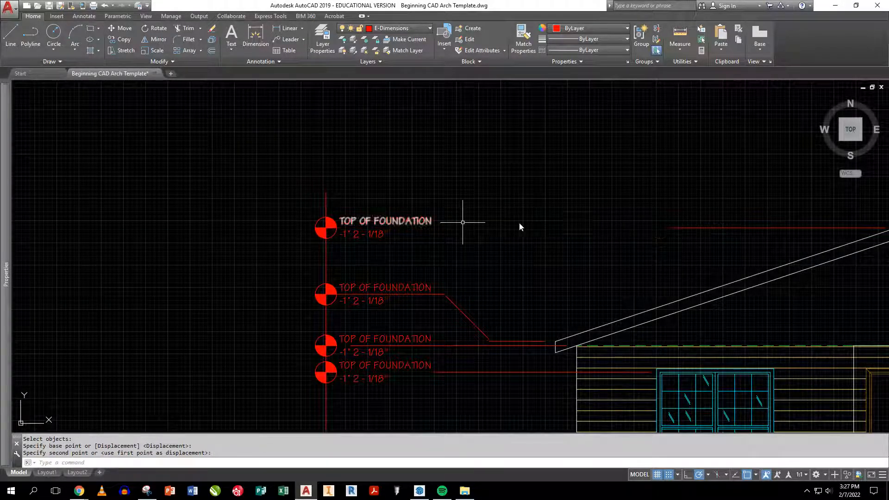
- Move the floor and foundation level targets with their labels together onto the vertical guide line
{"action": "scroll", "coordinate": [550, 248], "scroll_direction": "down", "scroll_amount": 5}
{"action": "scroll", "coordinate": [519, 226], "scroll_direction": "up", "scroll_amount": 5}
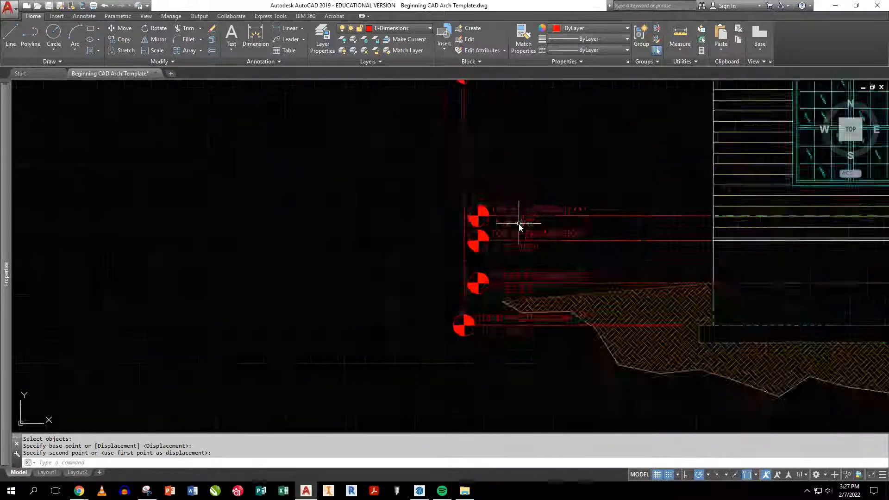
{"action": "key", "text": "space"}
{"action": "left_click", "coordinate": [385, 175]}
{"action": "left_click", "coordinate": [655, 280]}
{"action": "key", "text": "space"}
{"action": "left_click", "coordinate": [453, 250]}
{"action": "left_click", "coordinate": [429, 254]}
- Move the grade level target with its label onto the vertical guide line
{"action": "key", "text": "space"}
{"action": "left_click", "coordinate": [402, 291]}
{"action": "left_click", "coordinate": [638, 352]}
{"action": "key", "text": "space"}
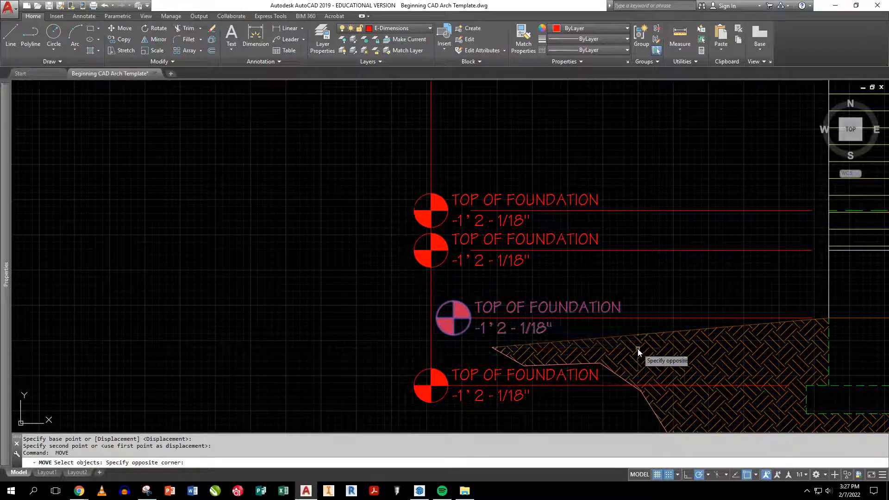
{"action": "left_click", "coordinate": [455, 320]}
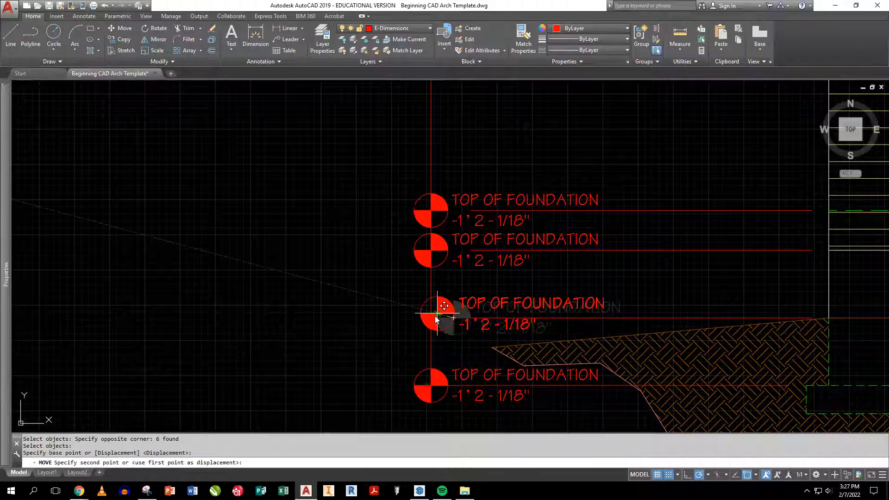
{"action": "key", "text": "Escape"}
{"action": "key", "text": "Escape"}
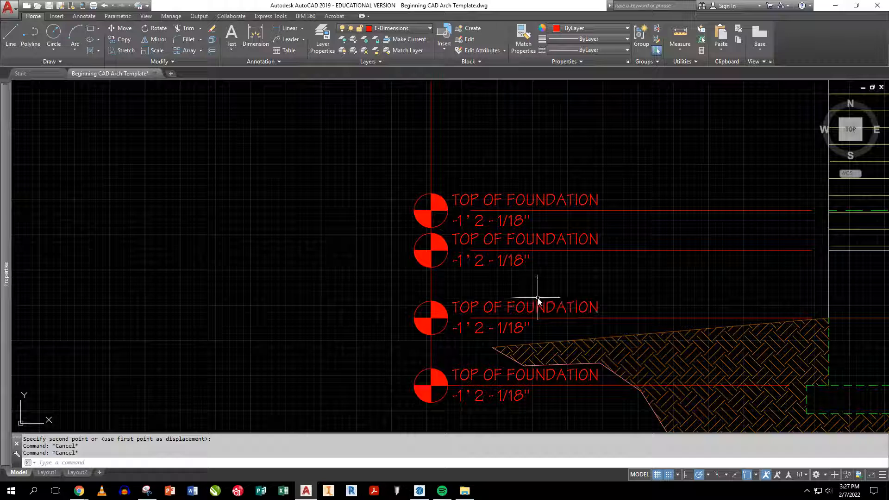
- Extend the grade, foundation and floor level lines to the vertical guide line using it as the boundary edge
{"action": "type", "text": "ex"}
{"action": "key", "text": "space"}
{"action": "left_click", "coordinate": [473, 131]}
{"action": "left_click", "coordinate": [400, 139]}
{"action": "key", "text": "space"}
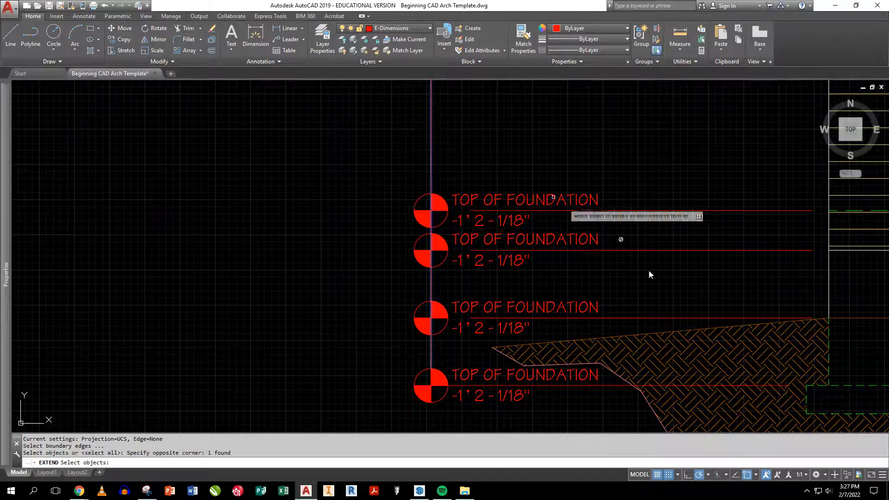
{"action": "left_click", "coordinate": [634, 322]}
{"action": "left_click", "coordinate": [643, 275]}
{"action": "left_click", "coordinate": [628, 181]}
- Extend the window-top and roof peak level lines to the same vertical guide line and finish the Extend command
{"action": "middle_click_drag", "start_coordinate": [634, 177], "coordinate": [612, 418]}
{"action": "left_click", "coordinate": [595, 274]}
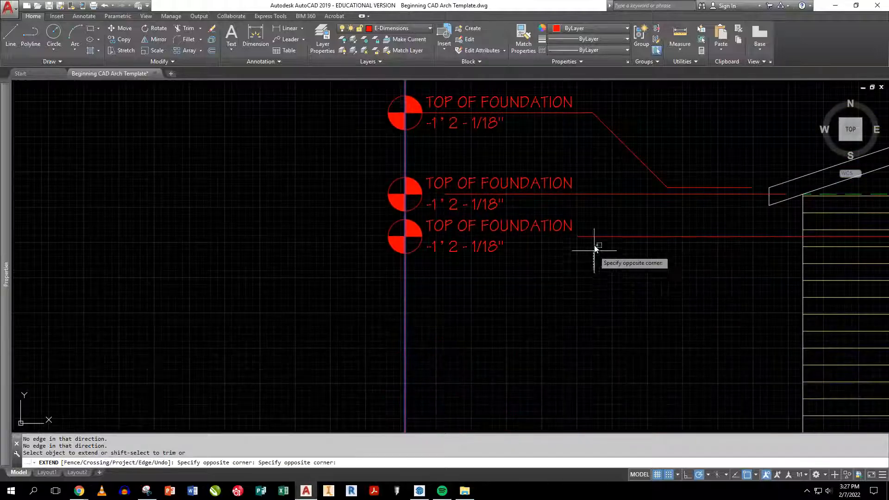
{"action": "left_click", "coordinate": [590, 223]}
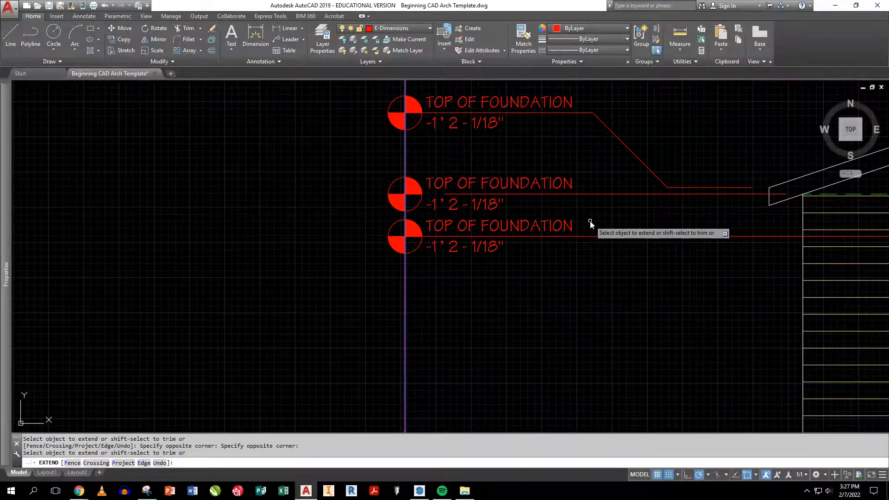
{"action": "middle_click_drag", "start_coordinate": [581, 189], "coordinate": [560, 383]}
{"action": "scroll", "coordinate": [690, 209], "scroll_direction": "down", "scroll_amount": 4}
{"action": "left_click", "coordinate": [804, 215]}
{"action": "left_click", "coordinate": [778, 194]}
{"action": "key", "text": "Return"}
- Erase the vertical guide line running through the elevation targets
{"action": "left_click", "coordinate": [579, 192]}
{"action": "left_click", "coordinate": [550, 182]}
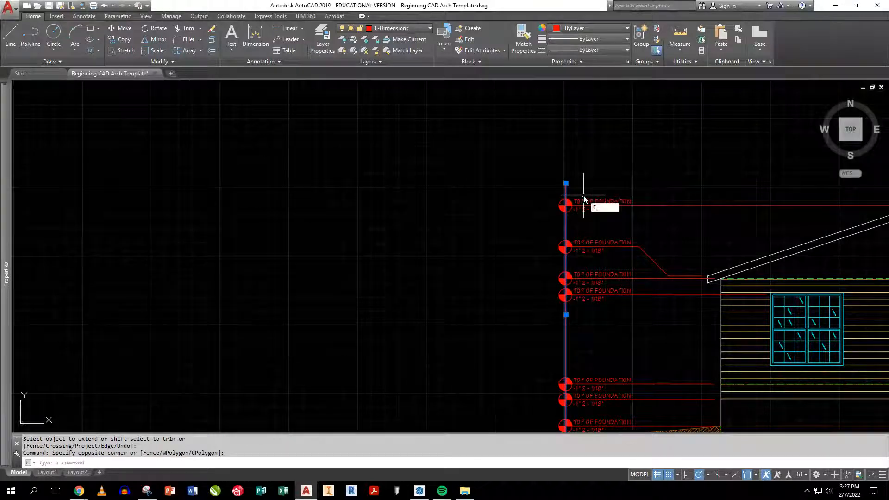
{"action": "key", "text": "Return"}
{"action": "scroll", "coordinate": [584, 195], "scroll_direction": "down", "scroll_amount": 2}
{"action": "middle_click_drag", "start_coordinate": [621, 252], "coordinate": [511, 187]}
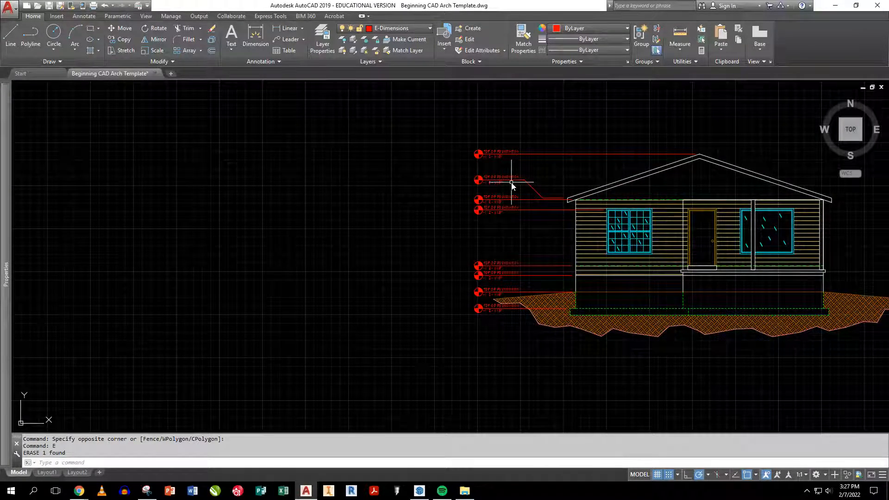
- Draw a roof pitch symbol above the roof's left slope as a polyline running 12 inches left and 4 inches down
{"action": "scroll", "coordinate": [616, 190], "scroll_direction": "up", "scroll_amount": 6}
{"action": "middle_click_drag", "start_coordinate": [633, 175], "coordinate": [466, 191]}
{"action": "type", "text": "l"}
{"action": "key", "text": "Return"}
{"action": "left_click", "coordinate": [517, 197]}
{"action": "type", "text": "2"}
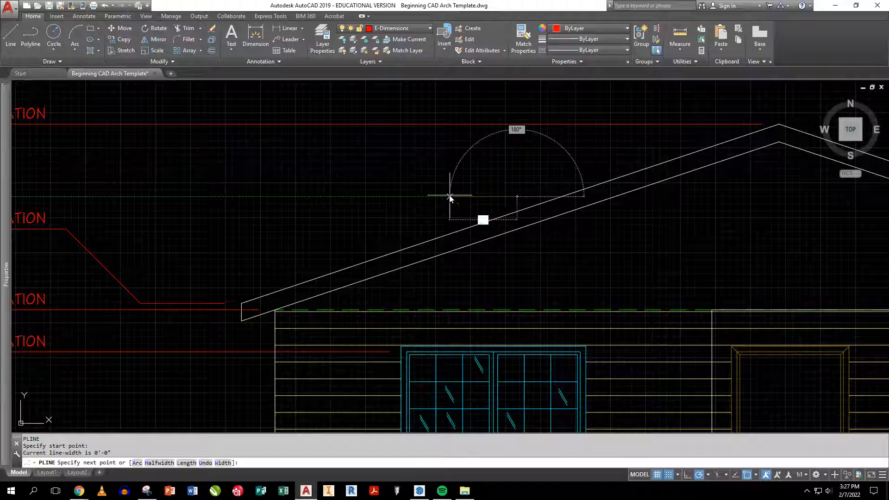
{"action": "key", "text": "Return"}
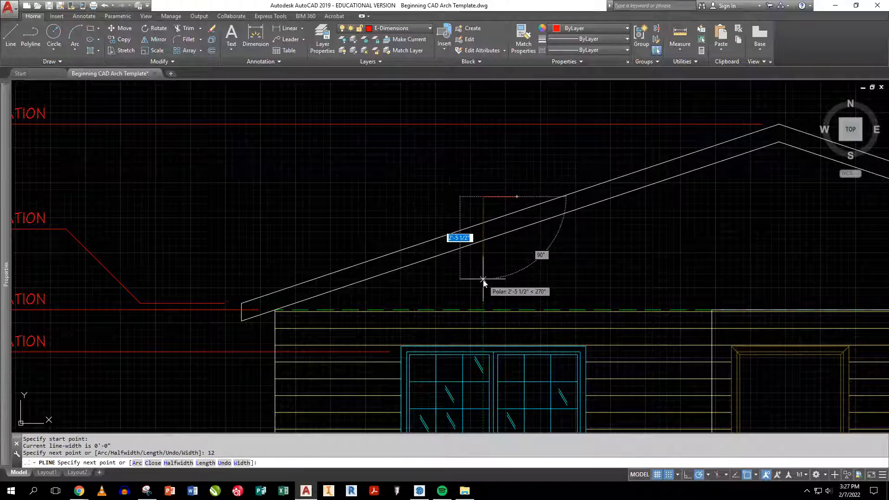
{"action": "type", "text": "4"}
{"action": "key", "text": "Return"}
{"action": "key", "text": "Return"}
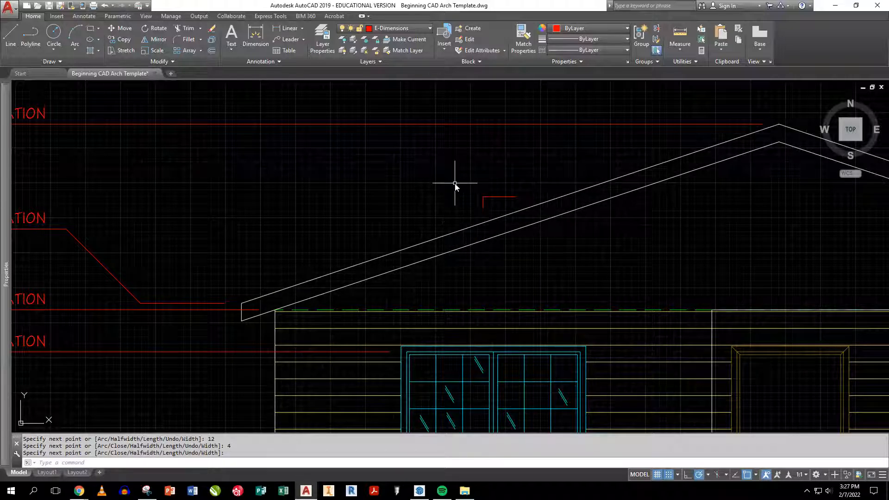
- Examine the front elevation from the roof slope across to the porch side and back to the level markers
{"action": "scroll", "coordinate": [455, 184], "scroll_direction": "down", "scroll_amount": 5}
{"action": "scroll", "coordinate": [466, 192], "scroll_direction": "up", "scroll_amount": 5}
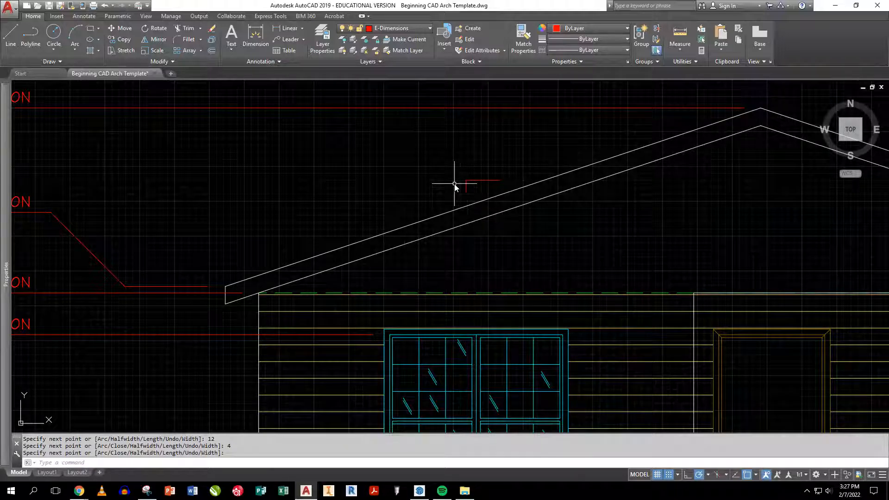
{"action": "scroll", "coordinate": [456, 184], "scroll_direction": "down", "scroll_amount": 3}
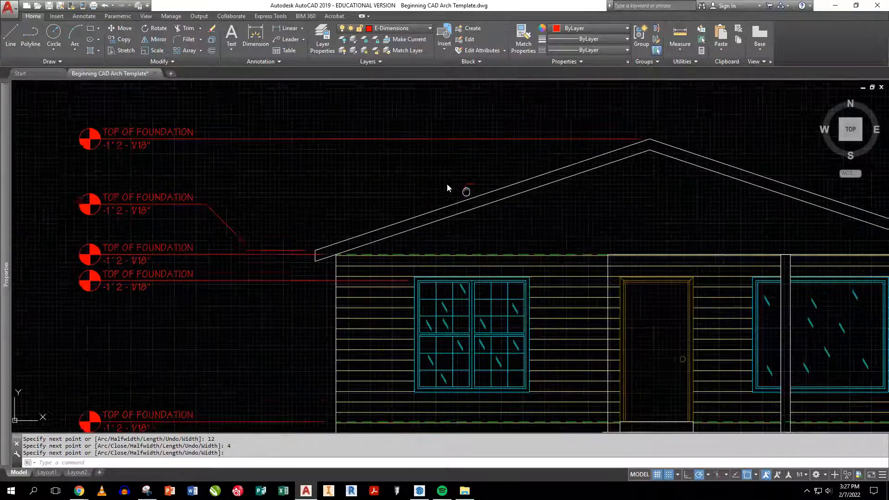
{"action": "middle_click_drag", "start_coordinate": [466, 190], "coordinate": [377, 149]}
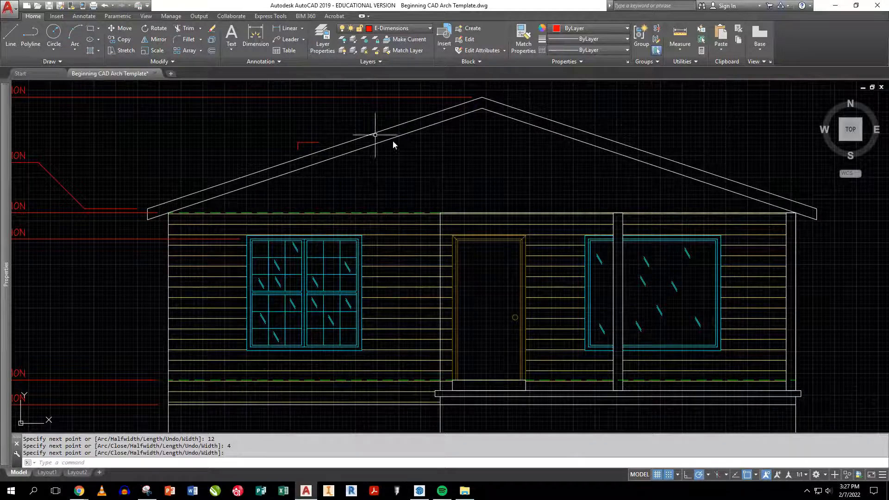
{"action": "middle_click_drag", "start_coordinate": [547, 184], "coordinate": [387, 151]}
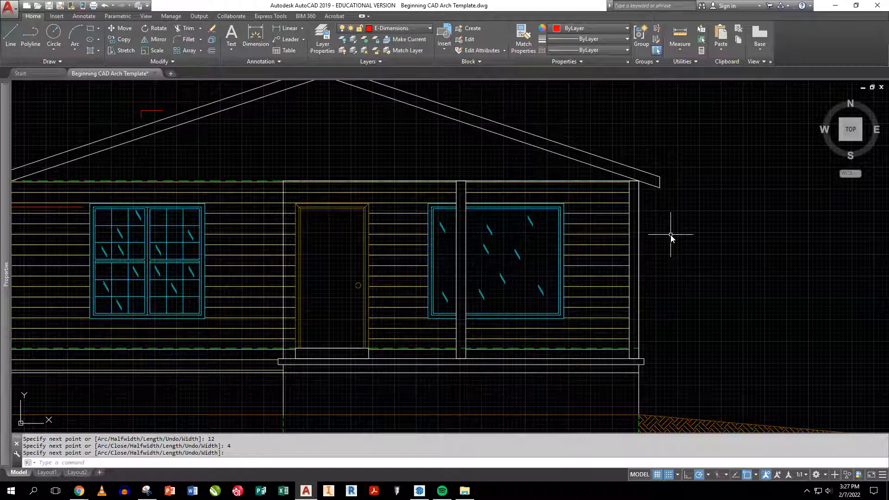
{"action": "scroll", "coordinate": [602, 233], "scroll_direction": "down", "scroll_amount": 3}
{"action": "scroll", "coordinate": [512, 234], "scroll_direction": "up", "scroll_amount": 1}
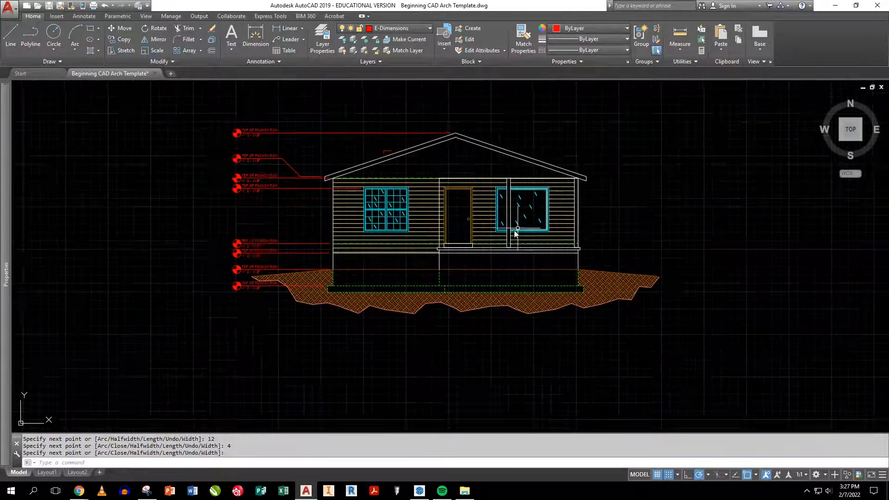
{"action": "scroll", "coordinate": [391, 254], "scroll_direction": "up", "scroll_amount": 1}
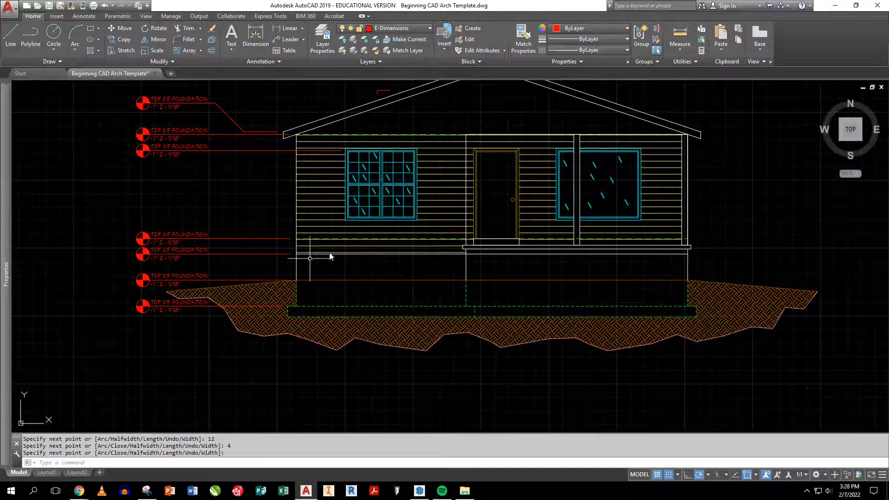
{"action": "middle_click_drag", "start_coordinate": [229, 200], "coordinate": [216, 260]}
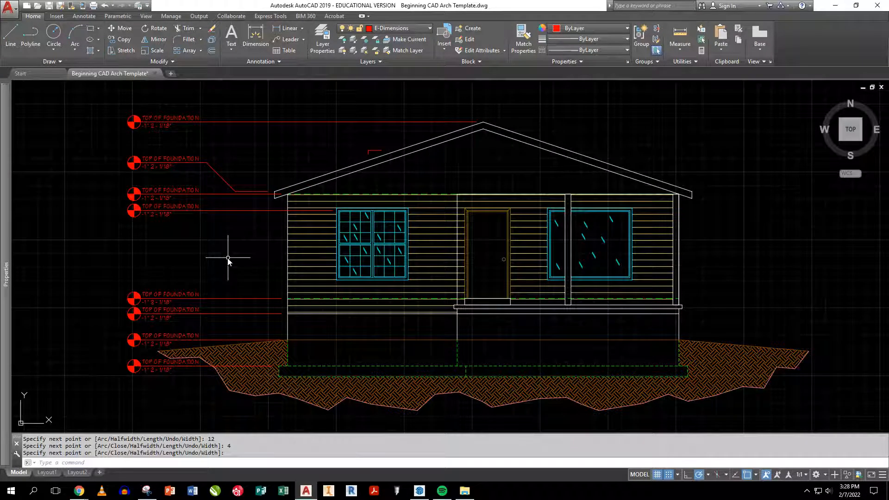
{"action": "type", "text": "dt"}
{"action": "key", "text": "Return"}
{"action": "left_click", "coordinate": [285, 144]}
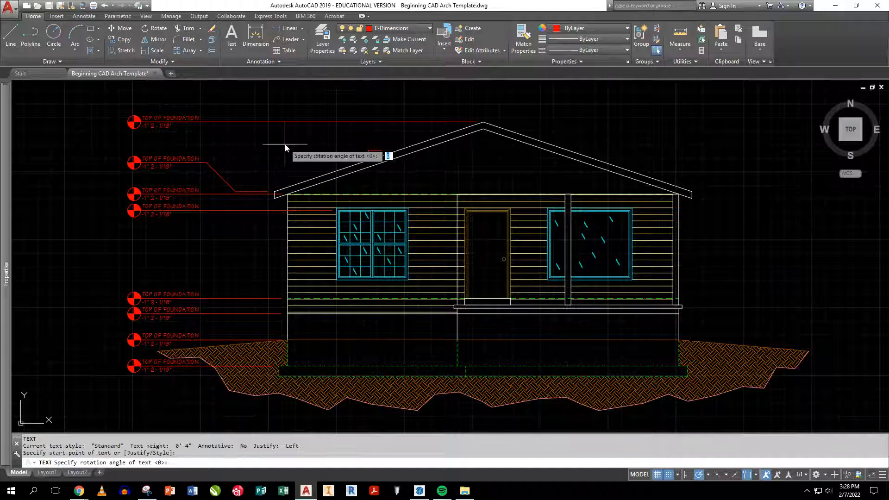
{"action": "key", "text": "Return"}
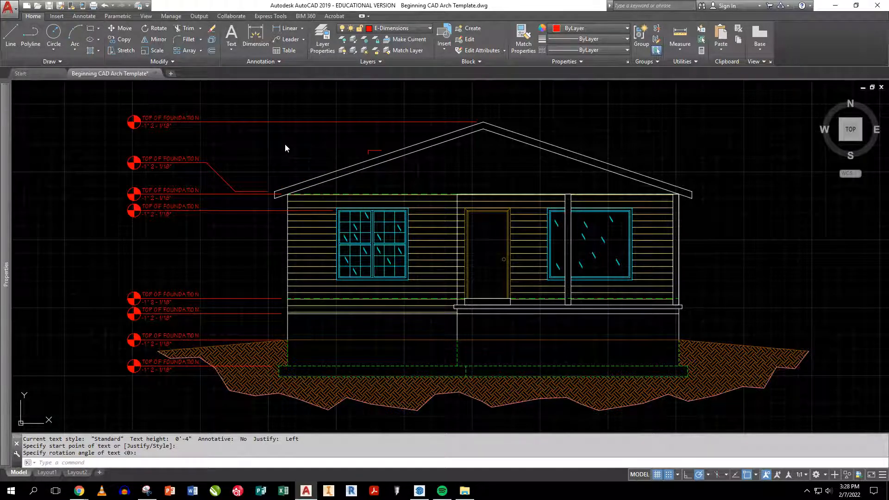
{"action": "left_click", "coordinate": [317, 142]}
{"action": "key", "text": "Escape"}
- Place single-line text "12" with "4" beneath it at zero rotation, left of the roof pitch symbol
{"action": "key", "text": "Return"}
{"action": "left_click", "coordinate": [309, 144]}
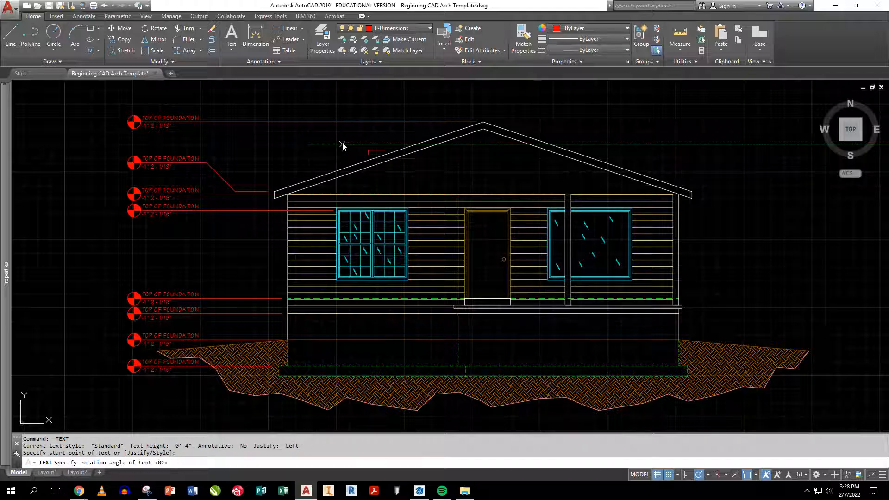
{"action": "key", "text": "Return"}
{"action": "type", "text": "12"}
{"action": "key", "text": "Return"}
{"action": "type", "text": "4"}
{"action": "key", "text": "Return"}
{"action": "key", "text": "Return"}
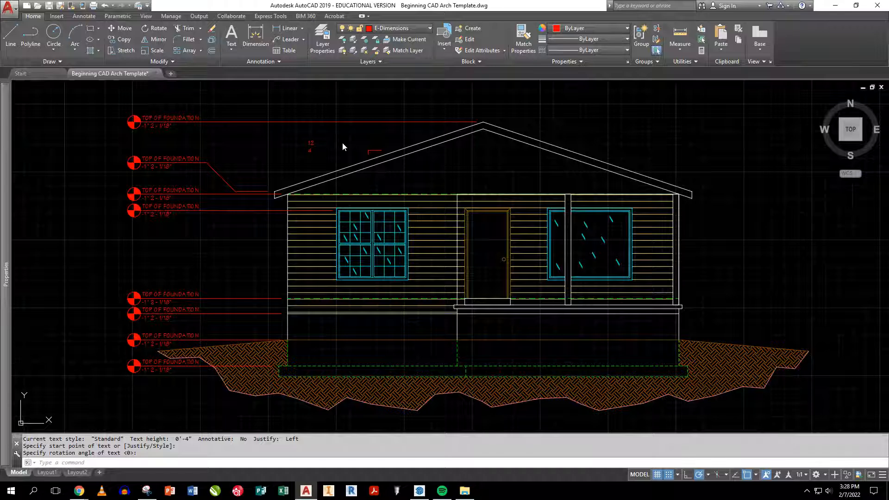
- Move the "12" text so it sits centered above the pitch symbol's horizontal line
{"action": "scroll", "coordinate": [342, 143], "scroll_direction": "up", "scroll_amount": 6}
{"action": "type", "text": "m"}
{"action": "key", "text": "Return"}
{"action": "left_click", "coordinate": [242, 156]}
{"action": "left_click", "coordinate": [188, 133]}
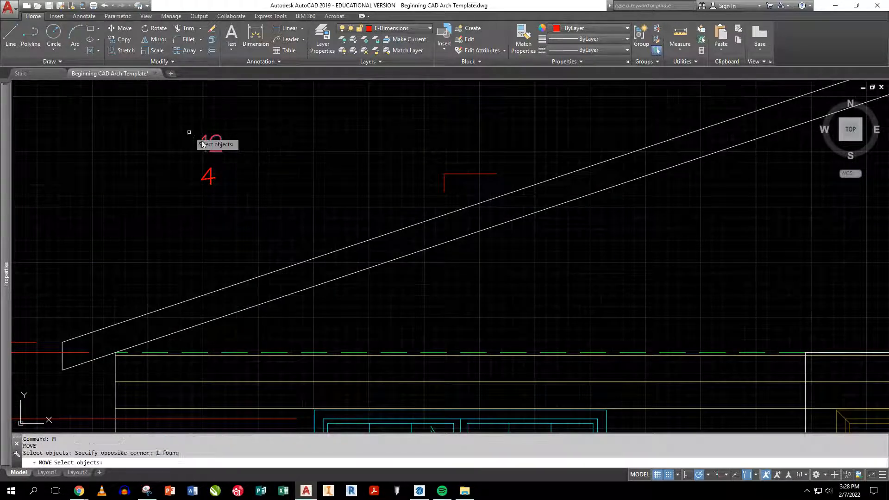
{"action": "key", "text": "Return"}
{"action": "left_click", "coordinate": [212, 156]}
{"action": "left_click", "coordinate": [471, 174]}
- Move the "4" text beside the pitch symbol's vertical leg
{"action": "key", "text": "Return"}
{"action": "left_click", "coordinate": [266, 195]}
{"action": "left_click", "coordinate": [174, 162]}
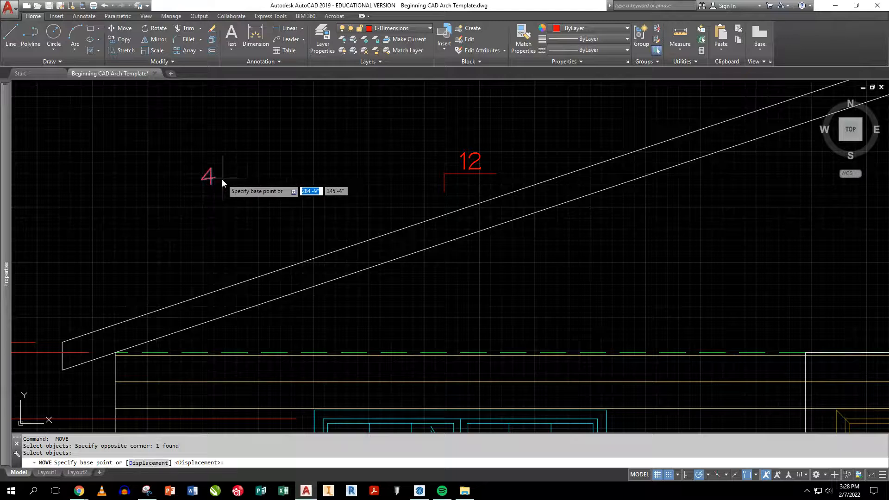
{"action": "key", "text": "Return"}
{"action": "left_click", "coordinate": [221, 178]}
{"action": "left_click", "coordinate": [442, 189]}
- Check the roof pitch symbol on the elevation and bring the floor plan into view together with the elevation
{"action": "scroll", "coordinate": [412, 219], "scroll_direction": "down", "scroll_amount": 3}
{"action": "scroll", "coordinate": [380, 204], "scroll_direction": "down", "scroll_amount": 4}
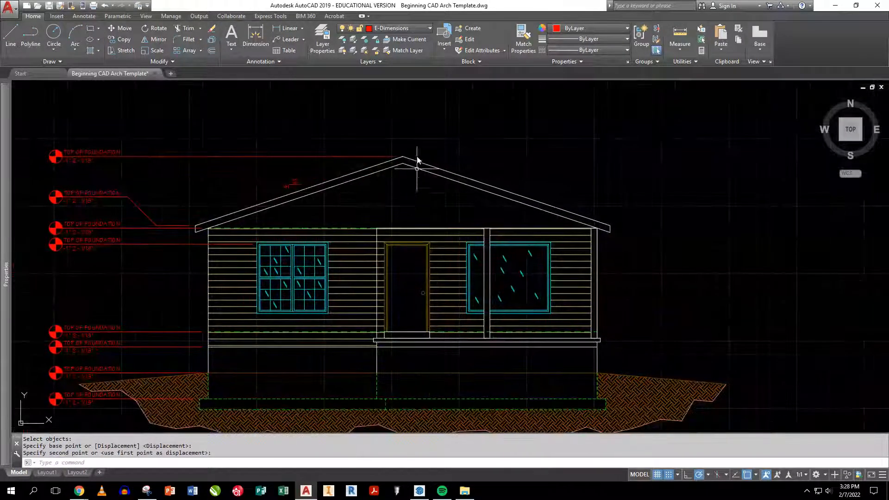
{"action": "scroll", "coordinate": [456, 172], "scroll_direction": "up", "scroll_amount": 2}
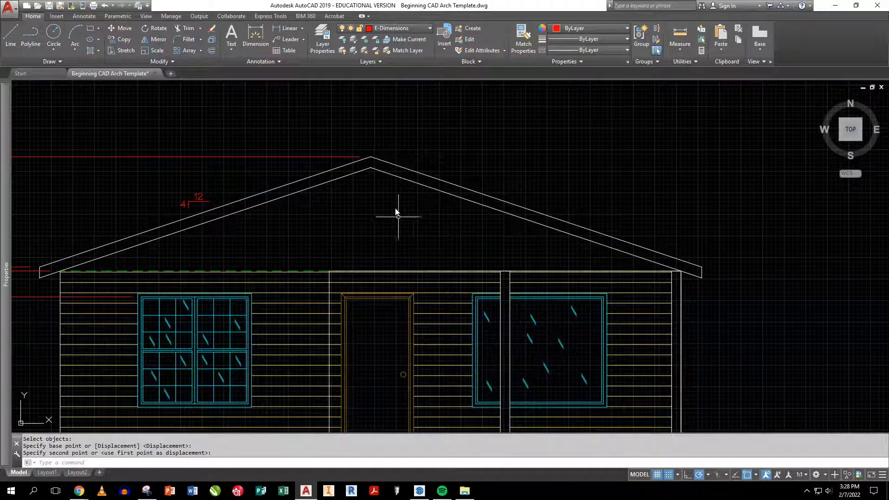
{"action": "scroll", "coordinate": [518, 139], "scroll_direction": "down", "scroll_amount": 5}
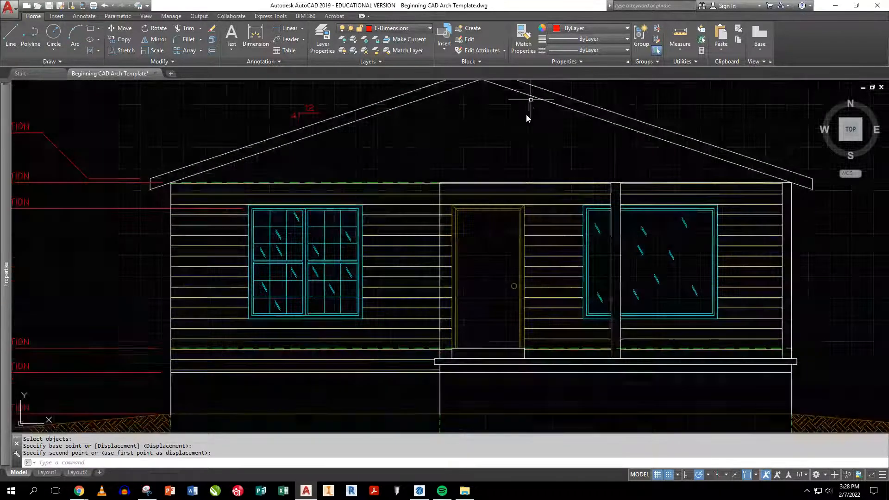
{"action": "scroll", "coordinate": [500, 178], "scroll_direction": "down", "scroll_amount": 6}
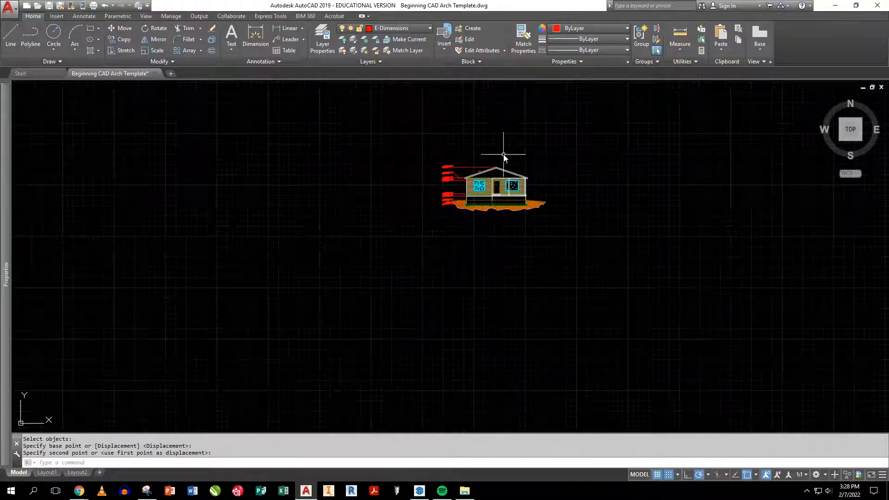
{"action": "middle_click_drag", "start_coordinate": [485, 149], "coordinate": [454, 270]}
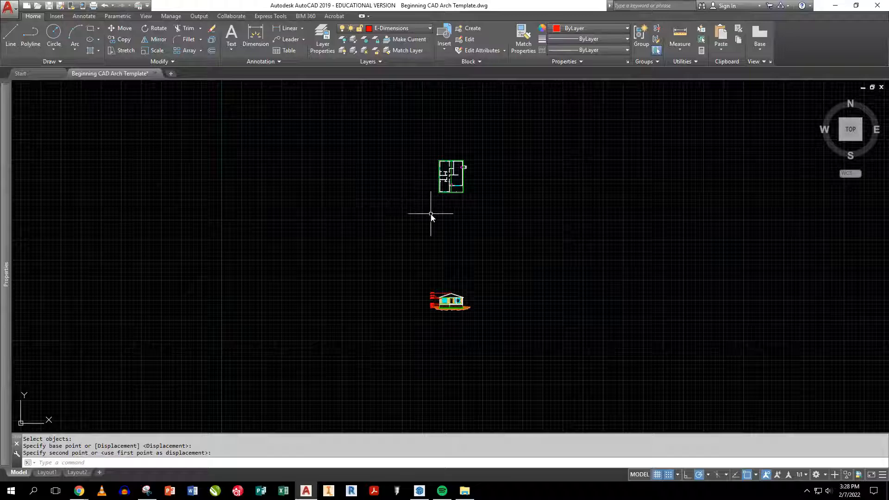
{"action": "middle_click_drag", "start_coordinate": [491, 213], "coordinate": [442, 259]}
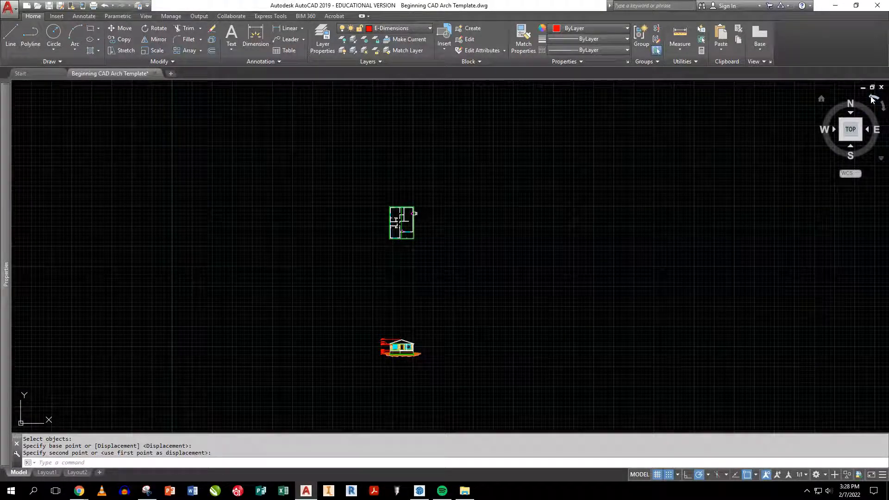
- View the floor plan and elevation rotated 90 degrees clockwise and return to the north-up orientation
{"action": "left_click", "coordinate": [883, 105]}
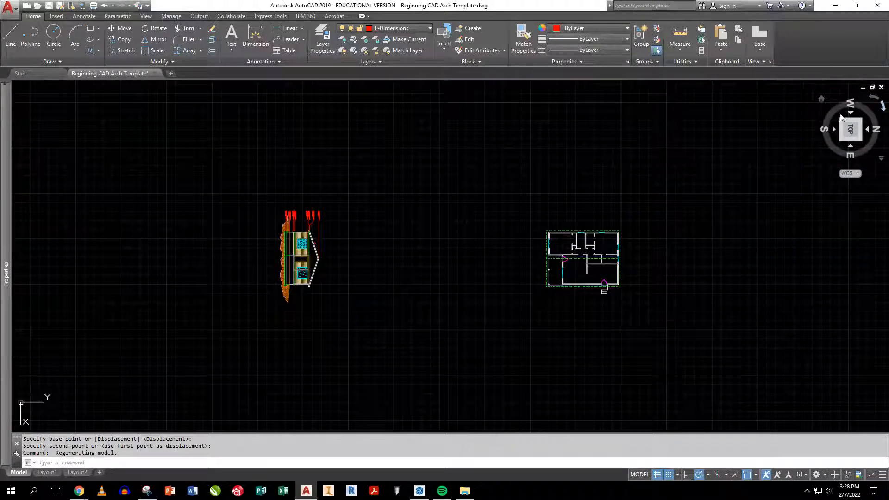
{"action": "mouse_move", "coordinate": [576, 361]}
{"action": "middle_mouse_down"}
{"action": "mouse_move", "coordinate": [330, 260]}
{"action": "mouse_move", "coordinate": [315, 181]}
{"action": "middle_mouse_up"}
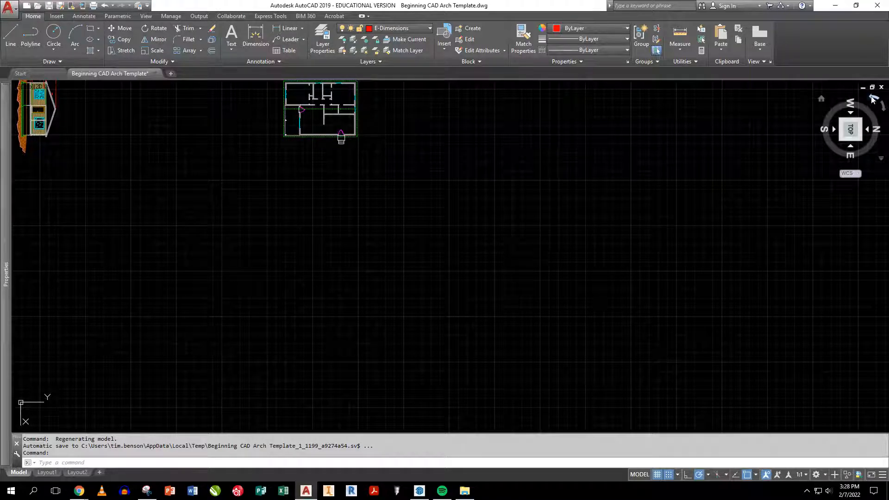
{"action": "left_click", "coordinate": [873, 99]}
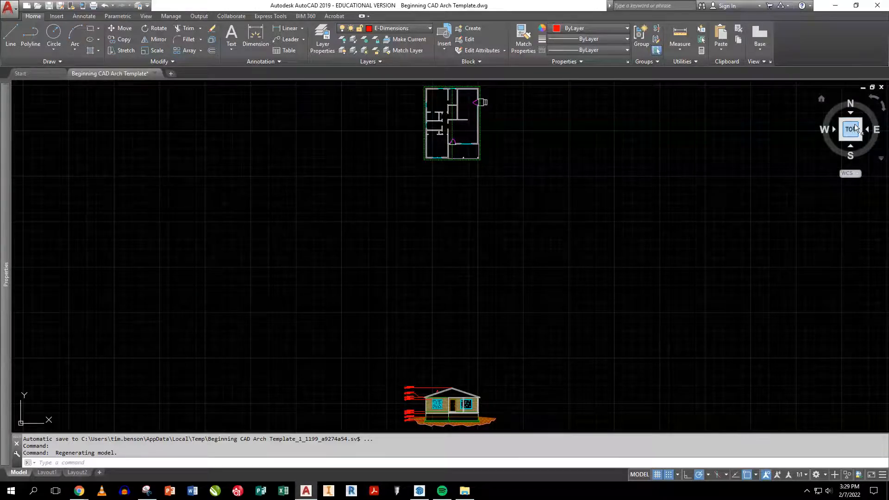
{"action": "left_click", "coordinate": [885, 110]}
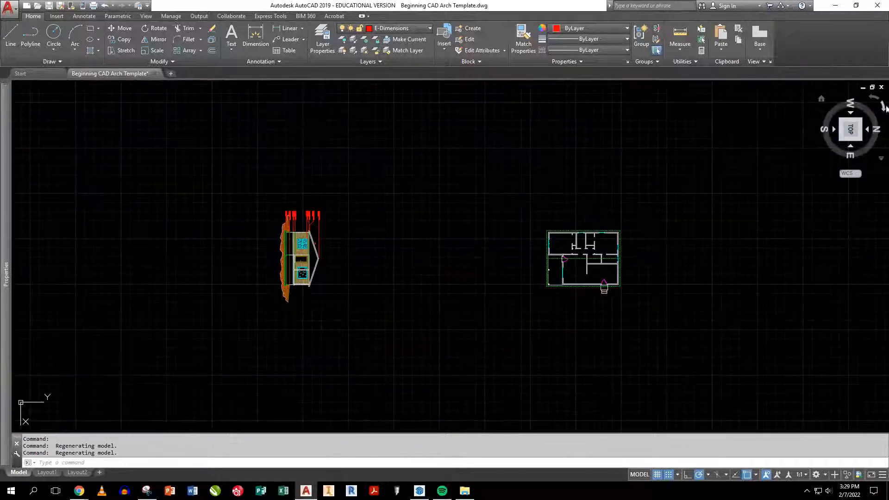
{"action": "left_click", "coordinate": [875, 104]}
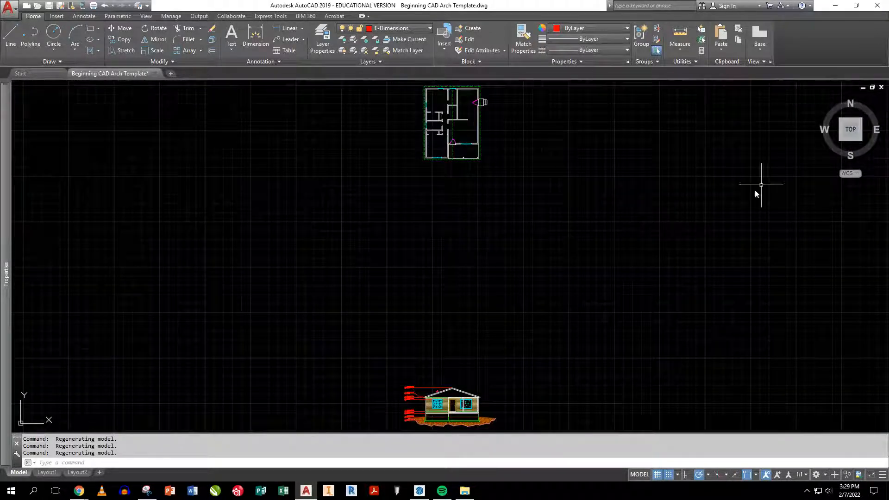
{"action": "scroll", "coordinate": [423, 234], "scroll_direction": "down", "scroll_amount": 3}
{"action": "mouse_move", "coordinate": [423, 234]}
{"action": "middle_mouse_down"}
{"action": "mouse_move", "coordinate": [452, 229]}
{"action": "mouse_move", "coordinate": [471, 205]}
{"action": "middle_mouse_up"}
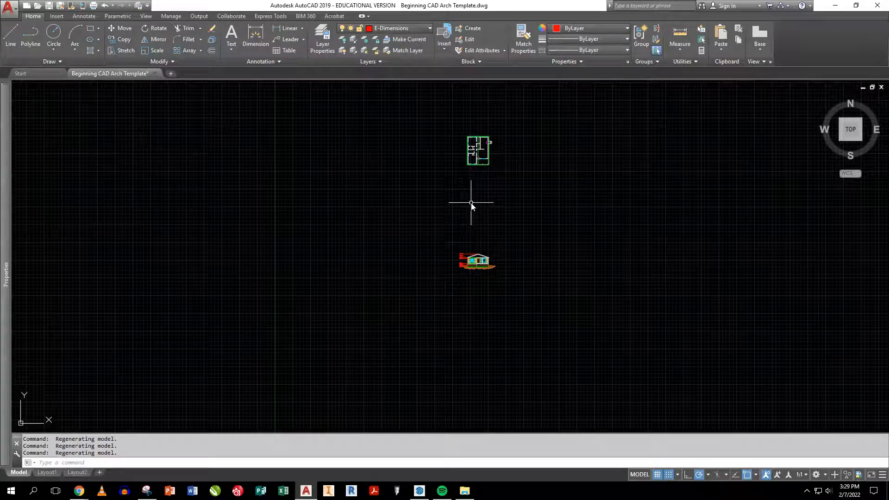